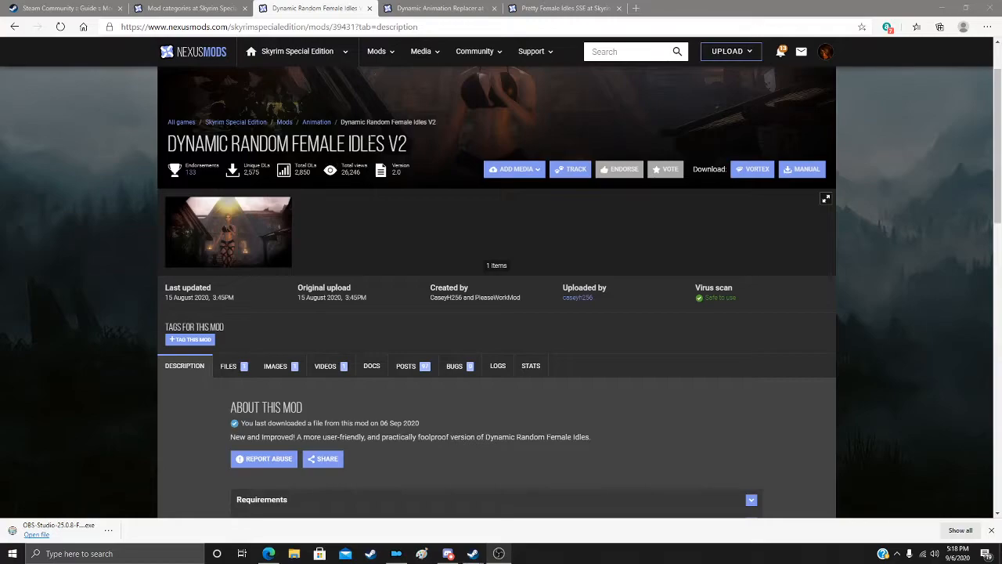
Step: Review the Nexus Mods pages for Dynamic Animation Replacer and Pretty Female Idles SSE
click(446, 8)
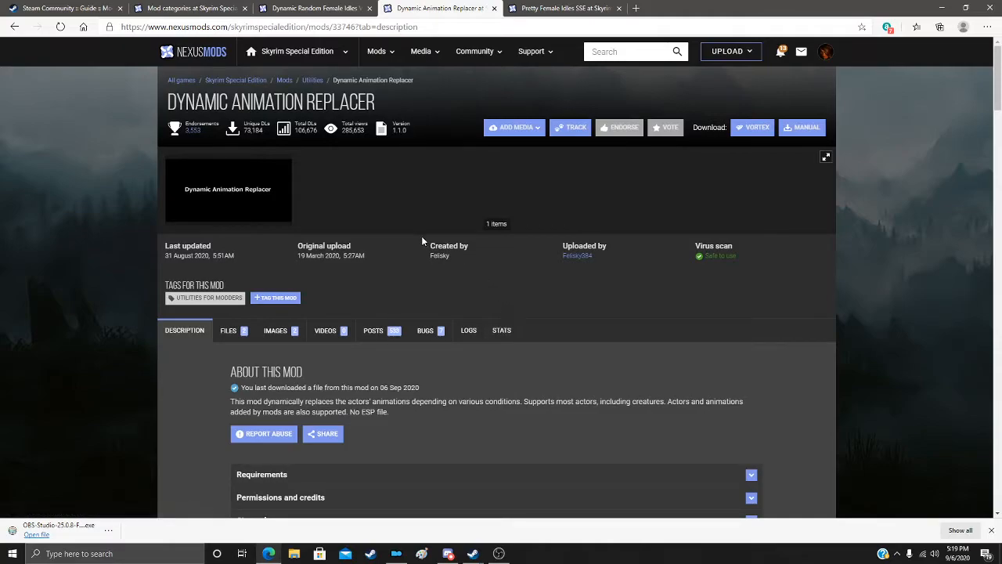
click(576, 7)
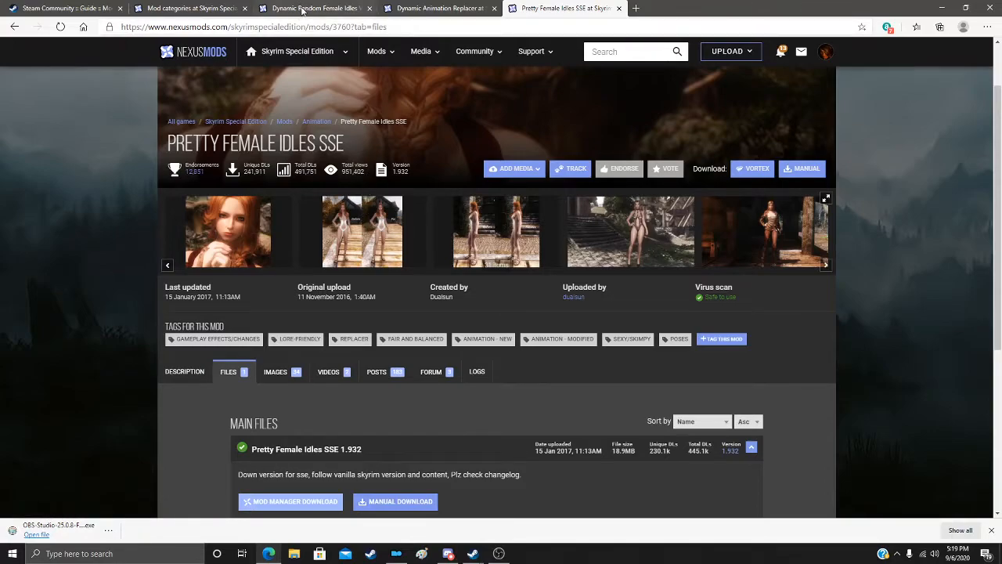
click(944, 8)
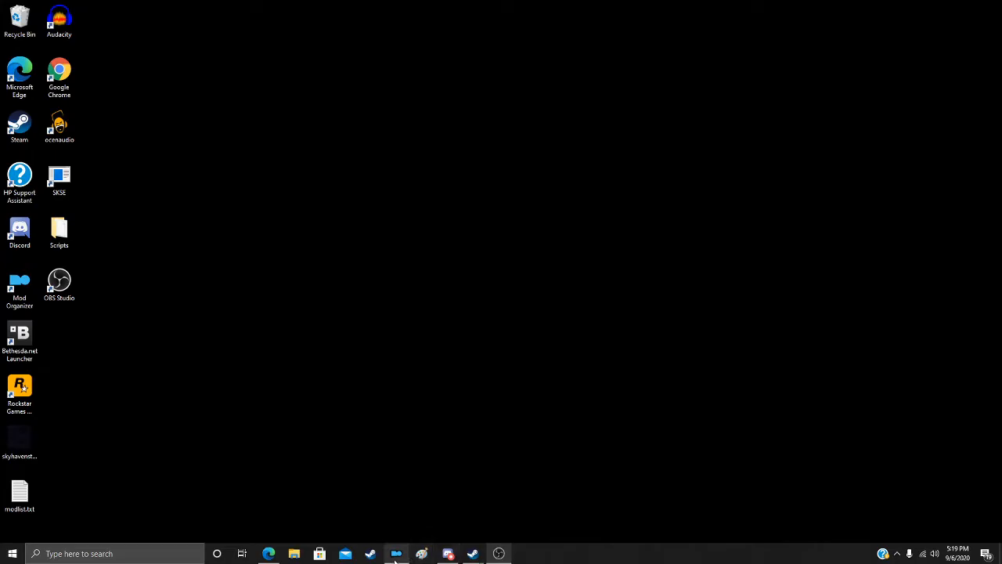
Step: Switch to Mod Organizer and install the downloaded DynamicAnimationReplacer archive as Dynamic Animation Replacer
click(396, 555)
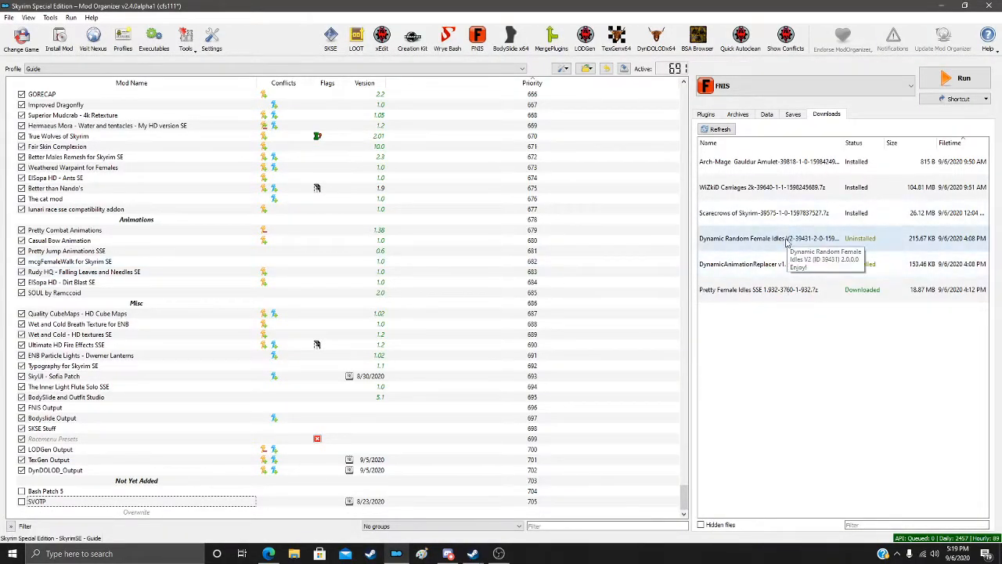
double_click(786, 266)
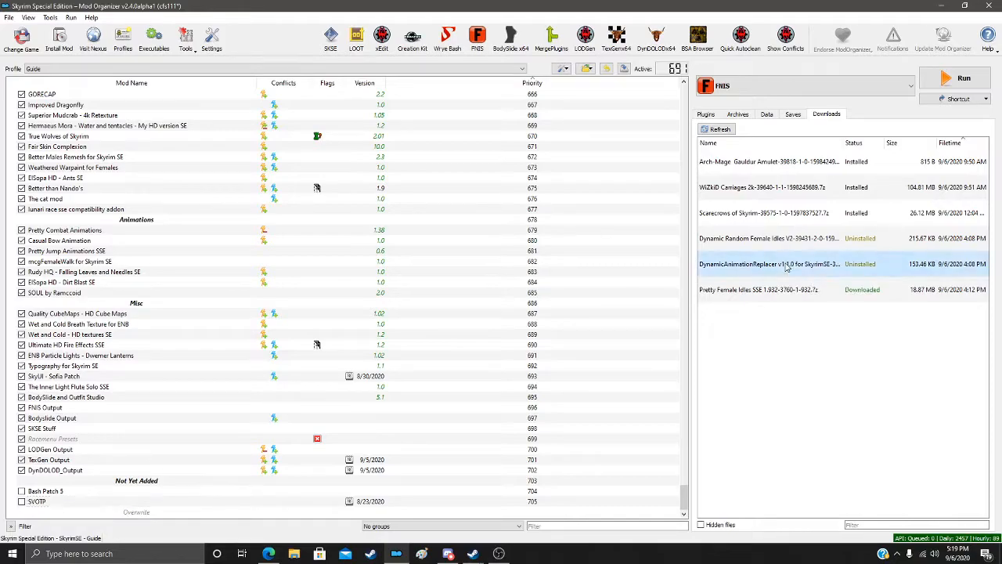
click(420, 287)
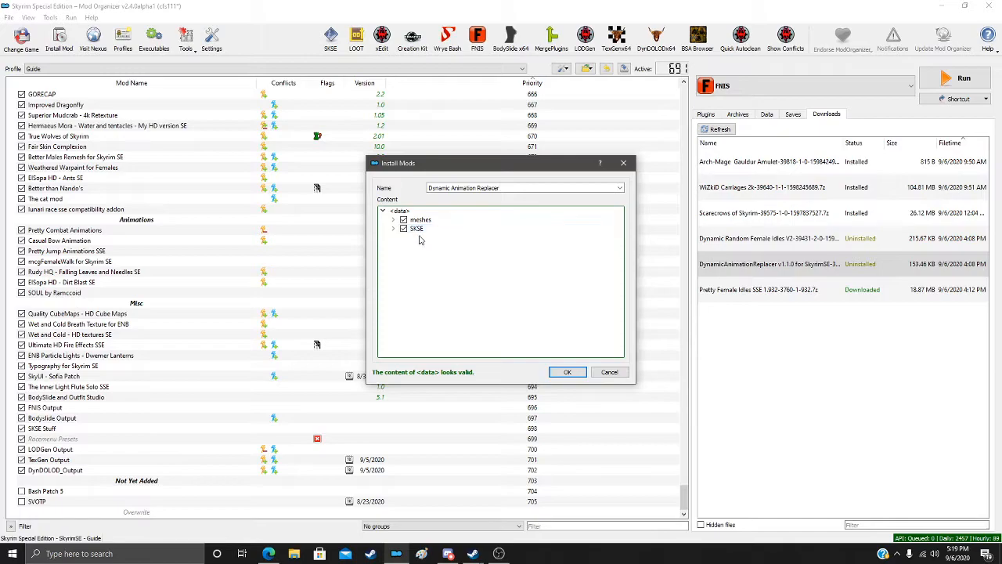
click(569, 373)
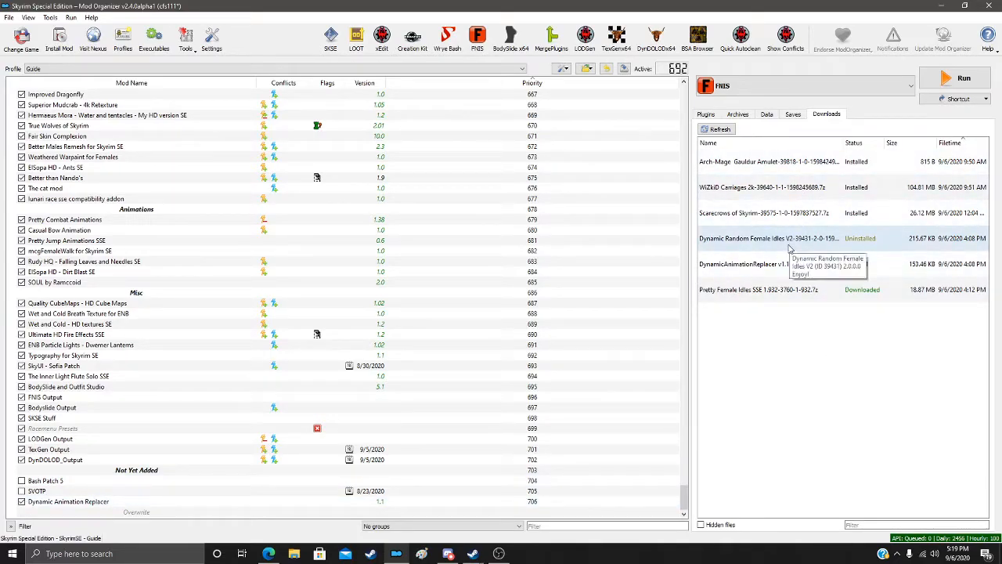
Step: Install the downloaded Dynamic Random Female Idles V2 archive with all its listed content
double_click(789, 249)
click(420, 287)
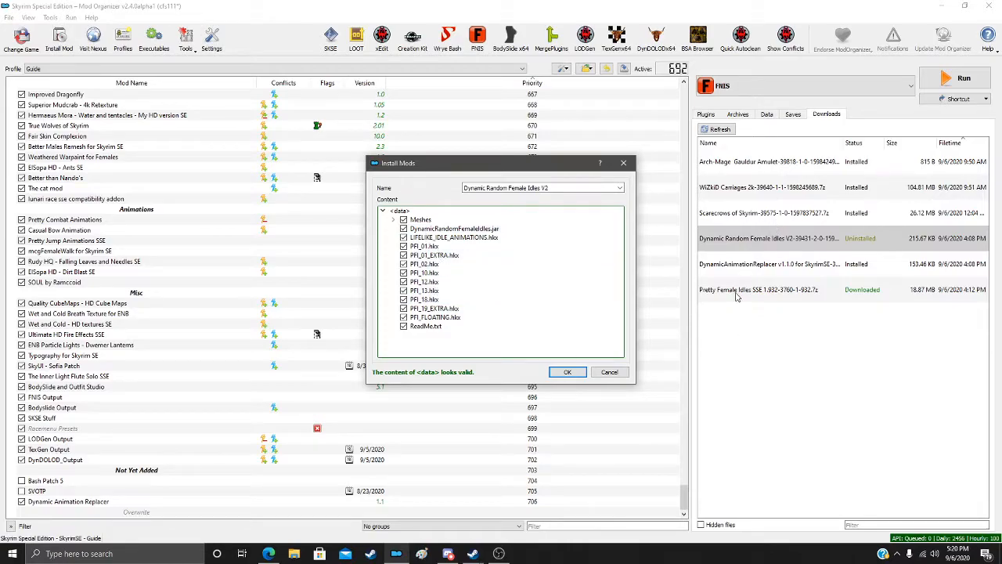
click(565, 372)
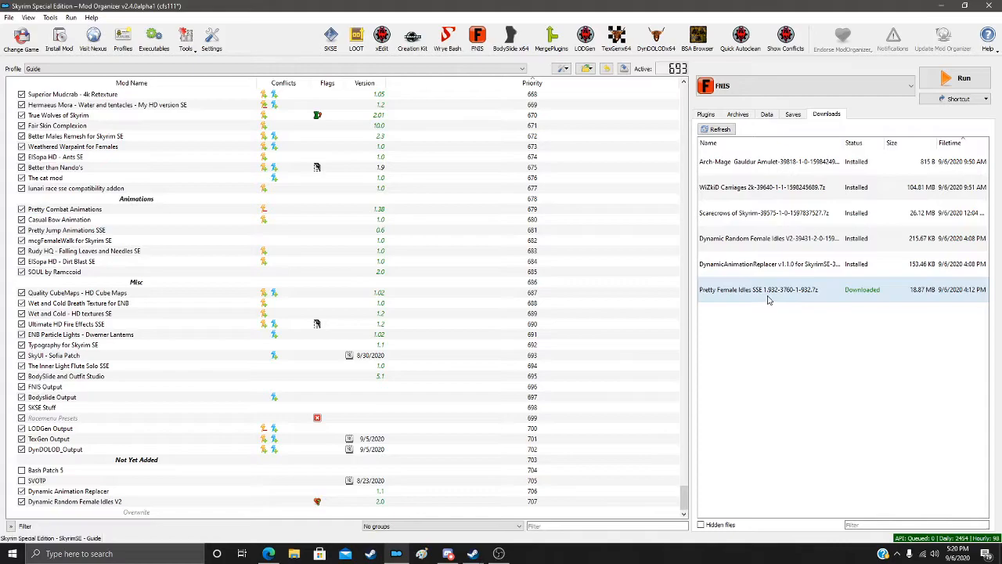
Step: Switch to File Explorer and open the mods folder inside SkyrimSE on the Gaming (D:) drive
mouse_move(768, 300)
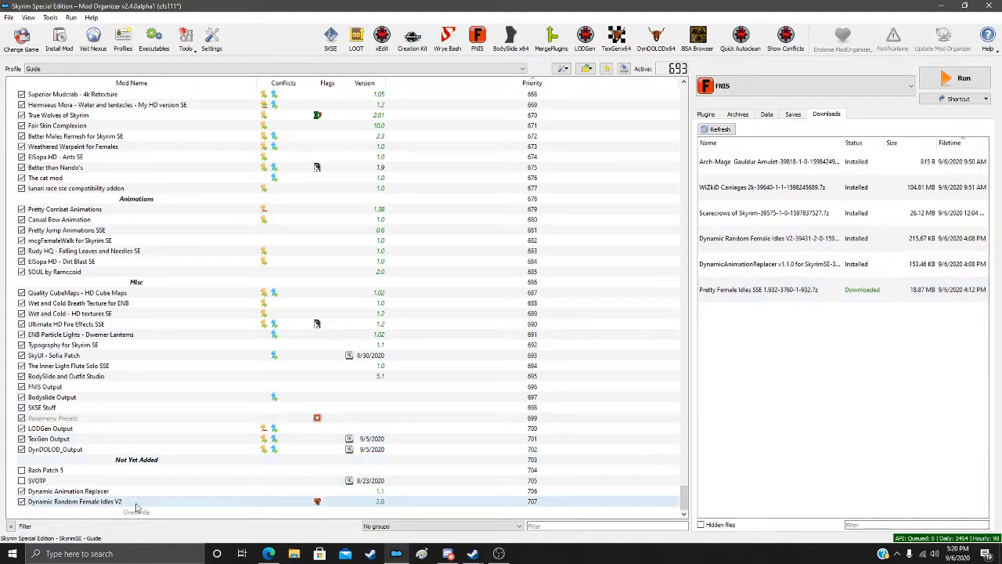
click(294, 554)
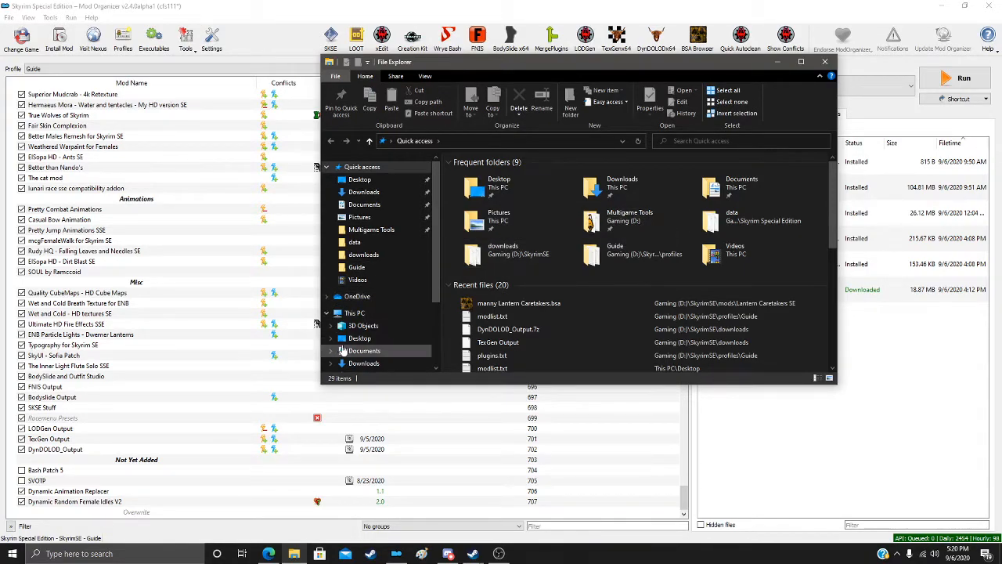
scroll(350, 352, down, 2)
click(359, 368)
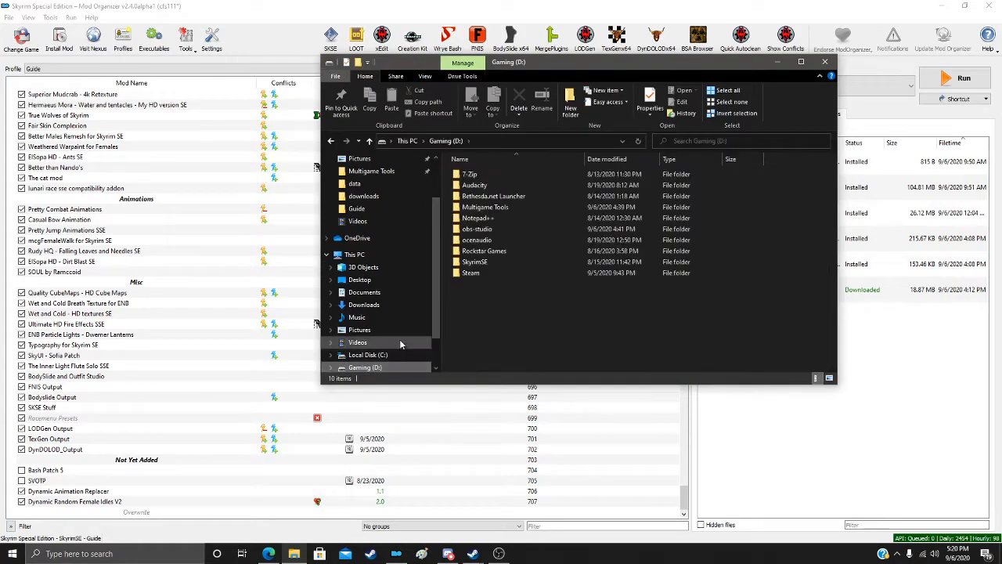
double_click(475, 261)
click(462, 209)
double_click(462, 208)
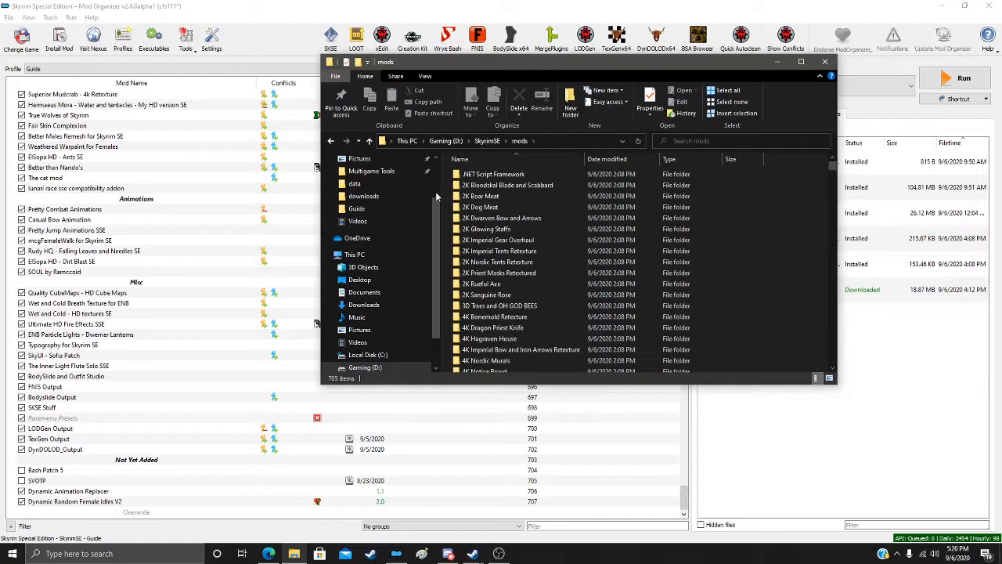
Step: Find and open the Dynamic Random Female Idles V2 folder in the mods directory
scroll(473, 267, down, 5)
scroll(475, 277, down, 15)
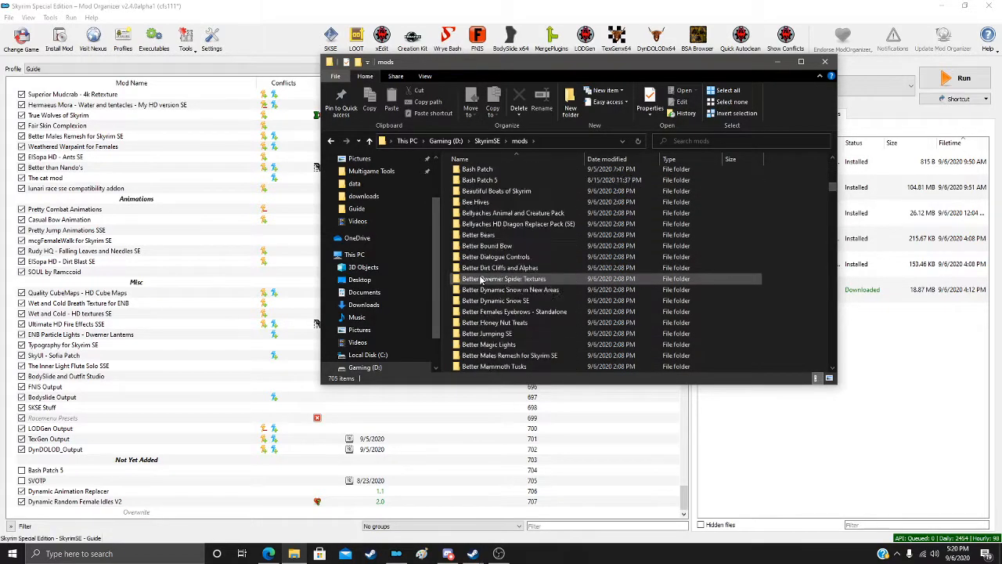
scroll(485, 271, down, 10)
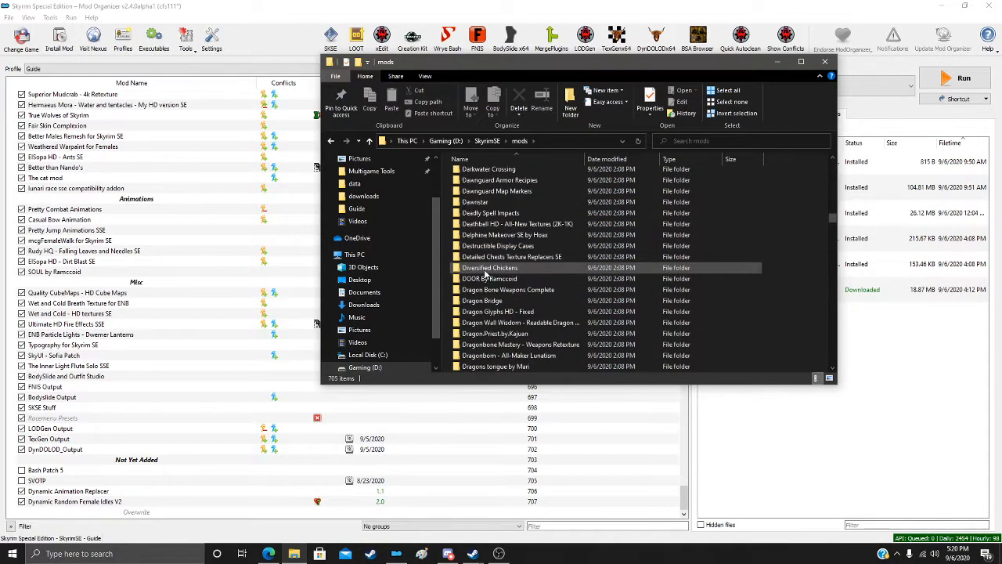
scroll(487, 282, down, 1)
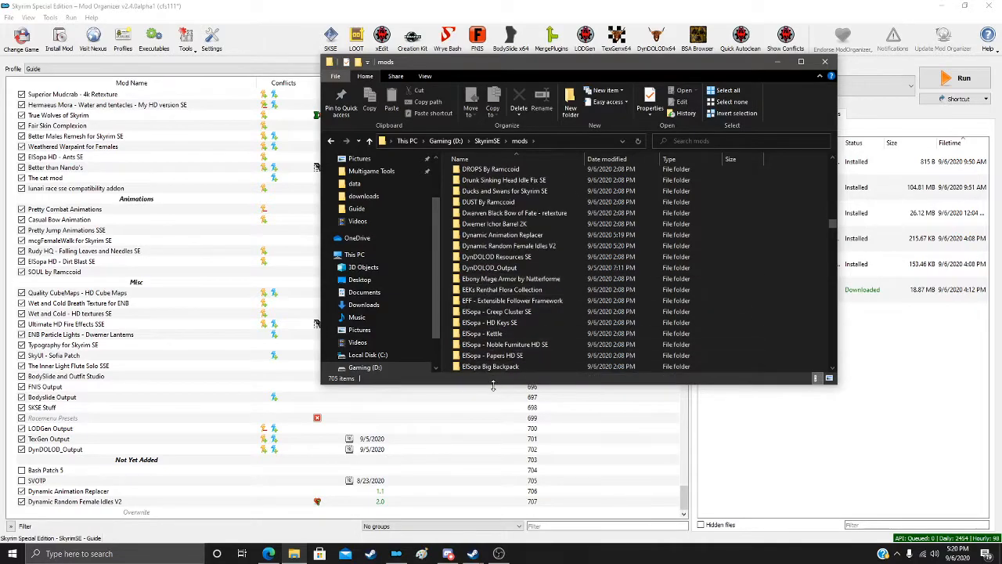
double_click(496, 246)
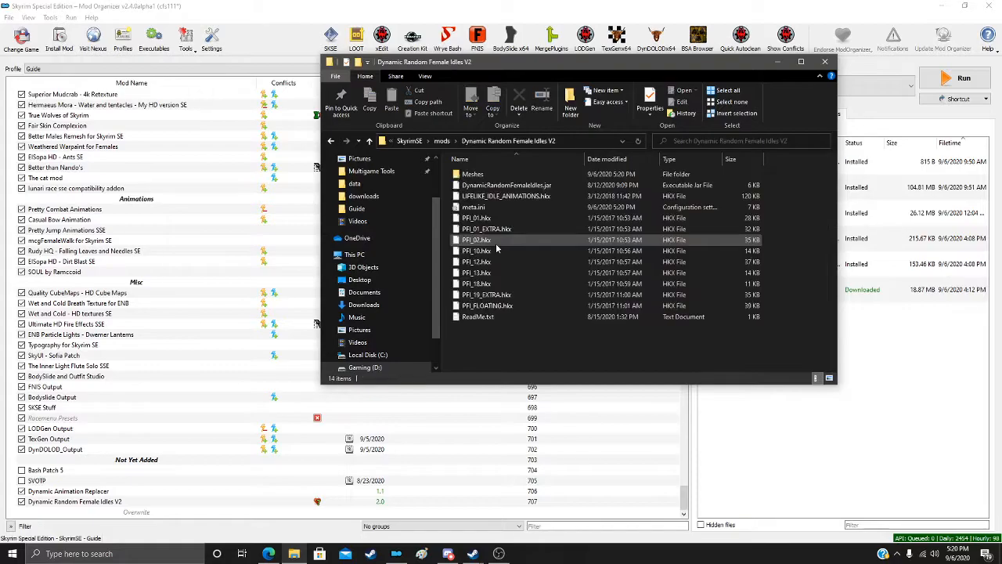
Step: Open Local Disk (C:) in a second File Explorer window and arrange both windows side by side
drag(566, 65, 317, 149)
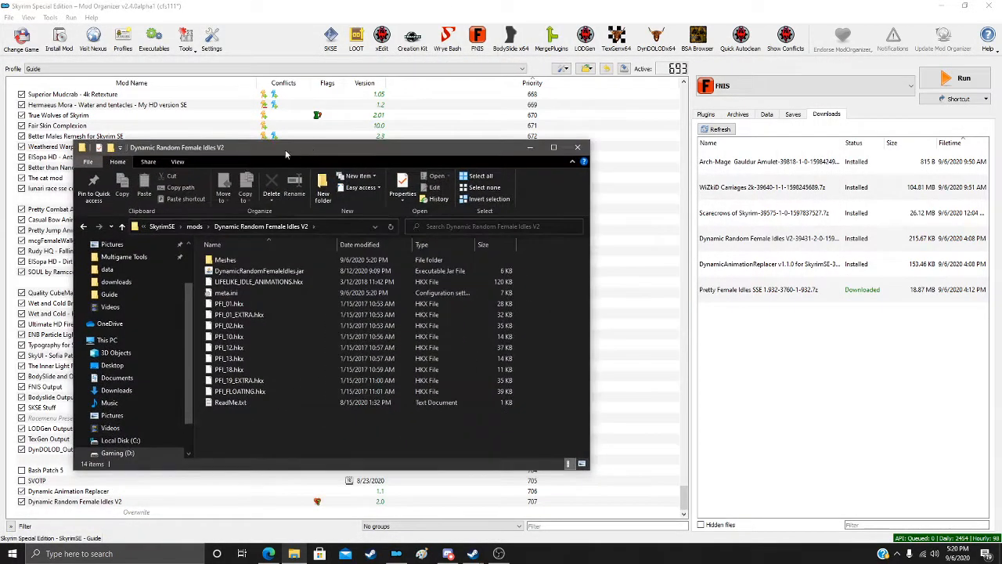
right_click(111, 440)
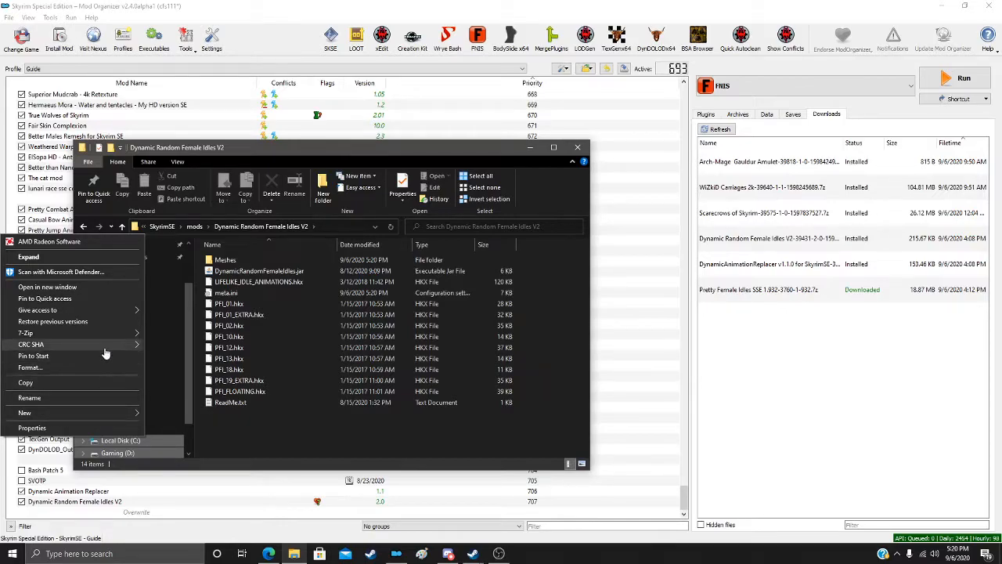
click(102, 290)
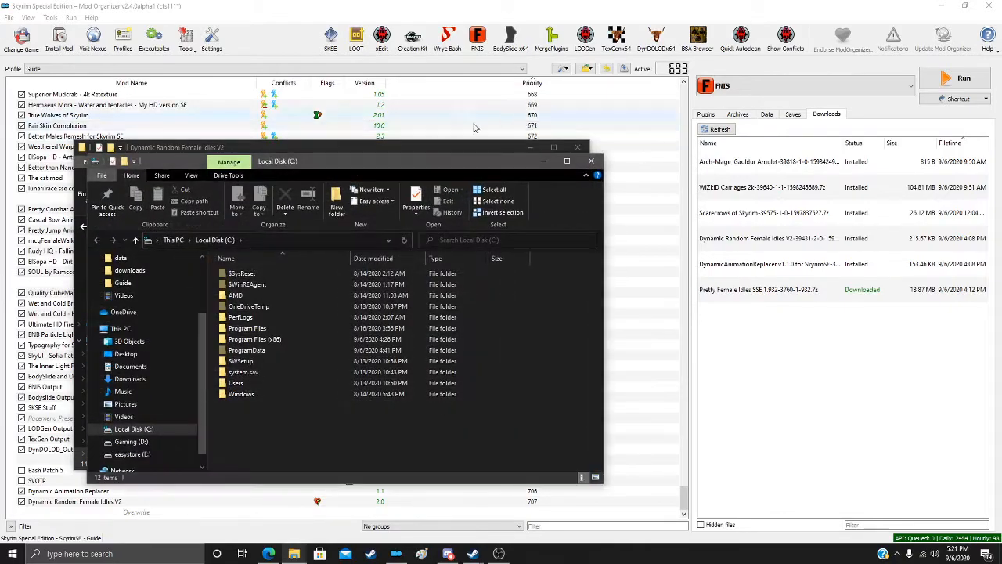
drag(337, 147, 2, 155)
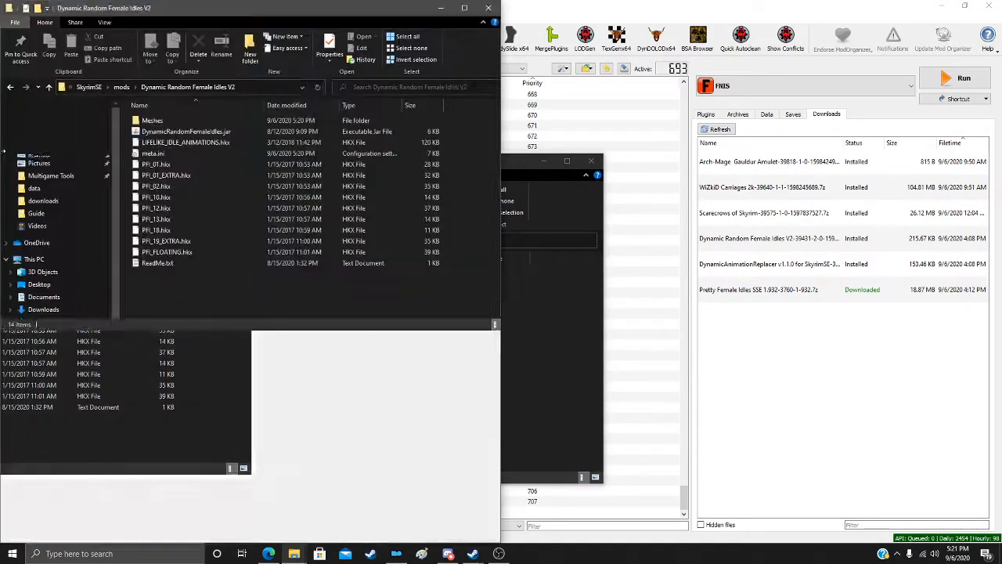
click(574, 155)
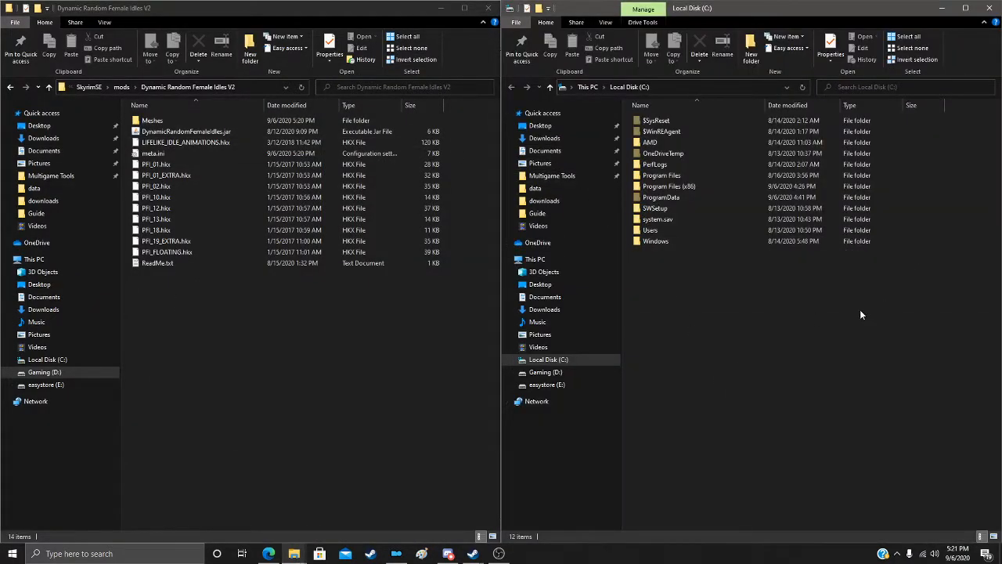
Step: Open the SkyrimSE downloads folder on the Gaming (D:) drive in the second File Explorer window
click(553, 373)
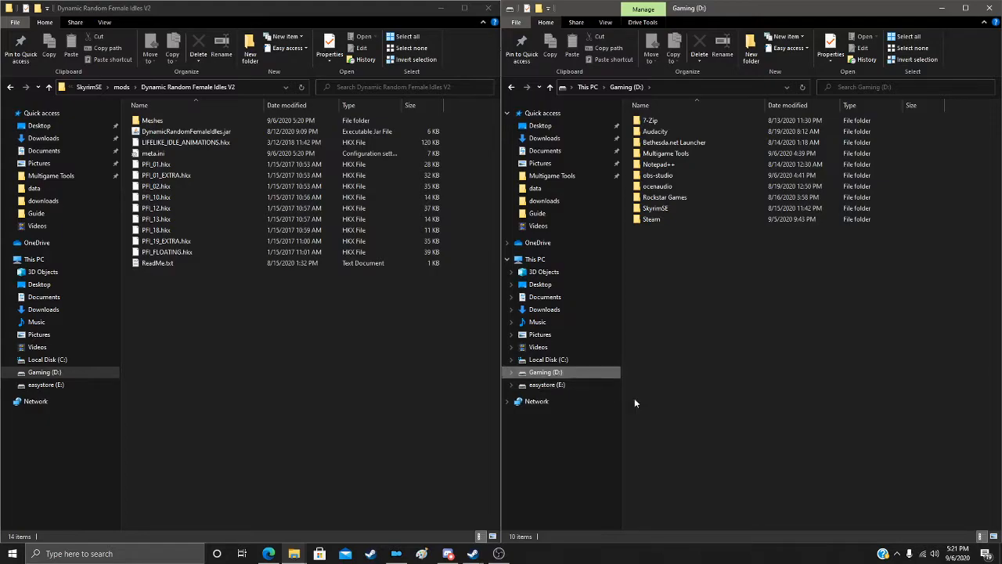
double_click(645, 210)
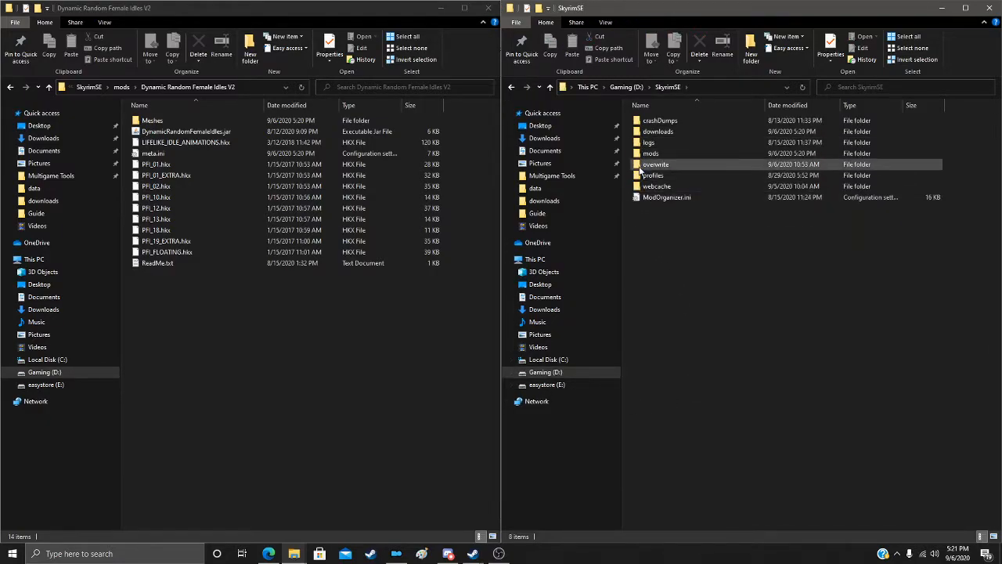
double_click(640, 131)
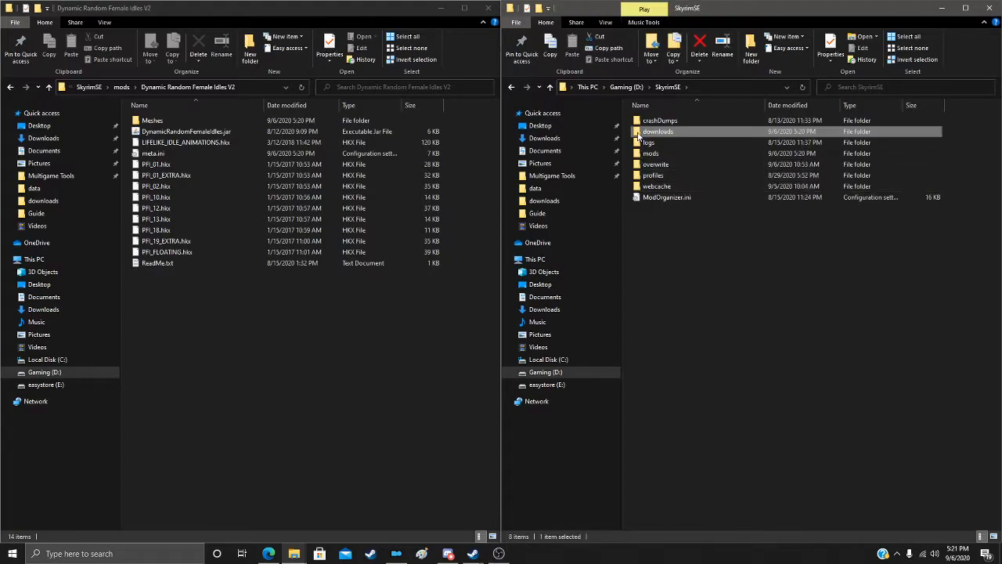
Step: Find the Pretty Female Idles SSE 1.932-3760-1-932.7z archive in the downloads folder and open it with 7-Zip
scroll(997, 104, down, 4)
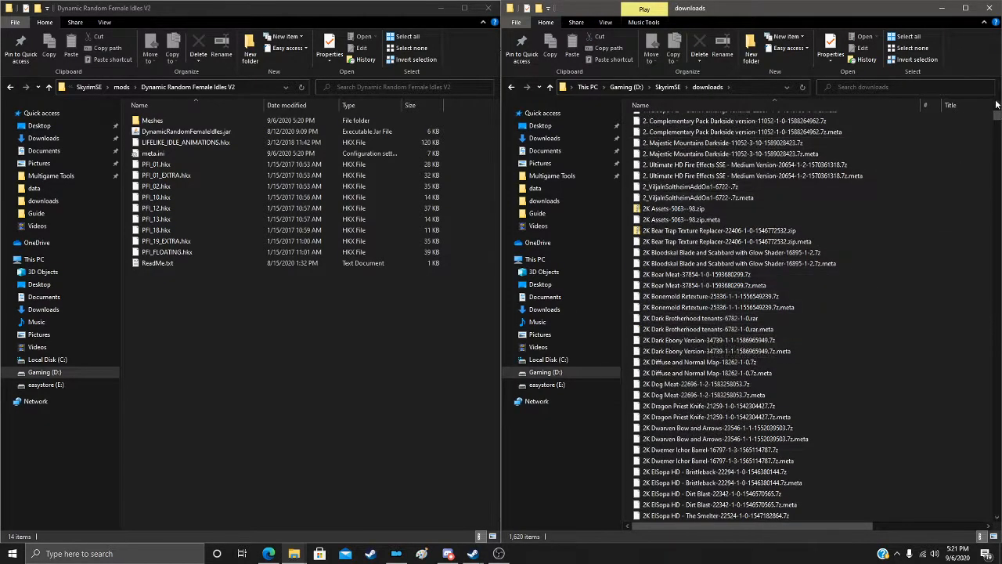
drag(997, 115, 998, 363)
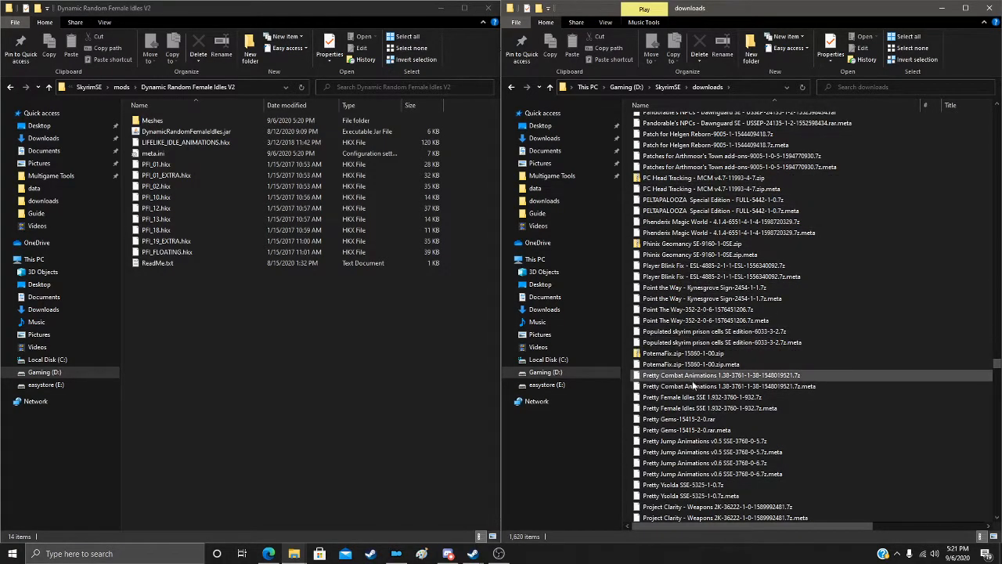
scroll(694, 388, down, 2)
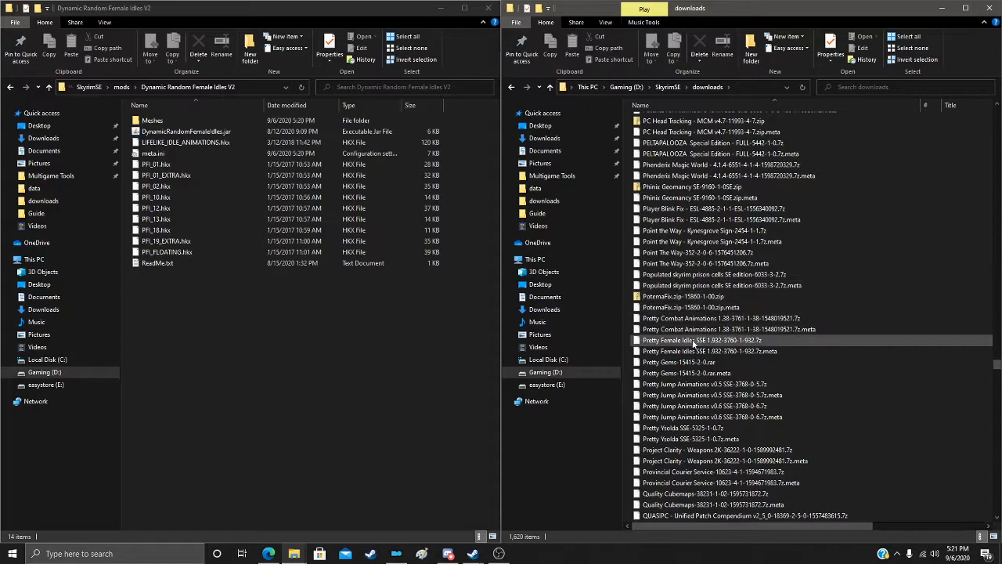
right_click(687, 346)
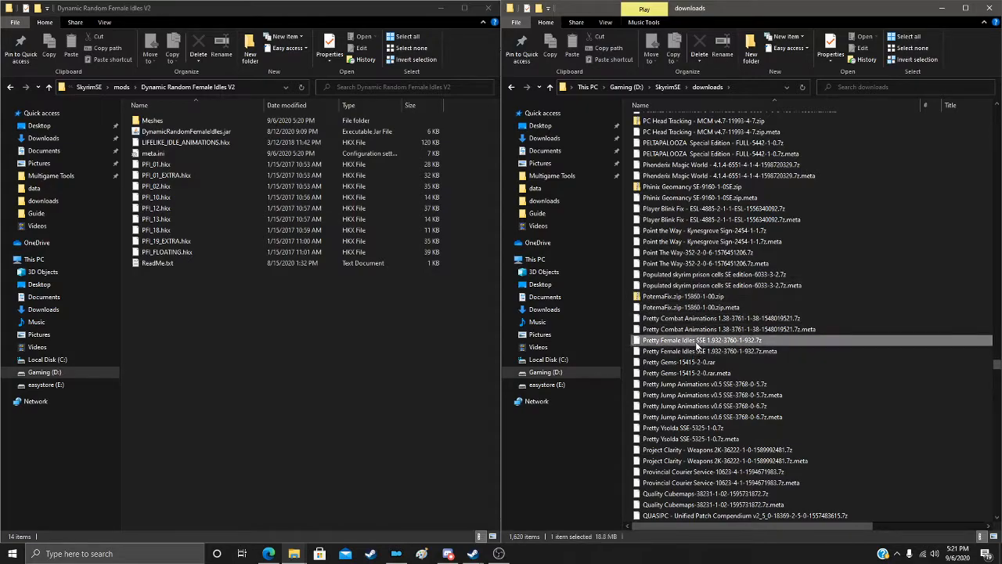
mouse_move(634, 371)
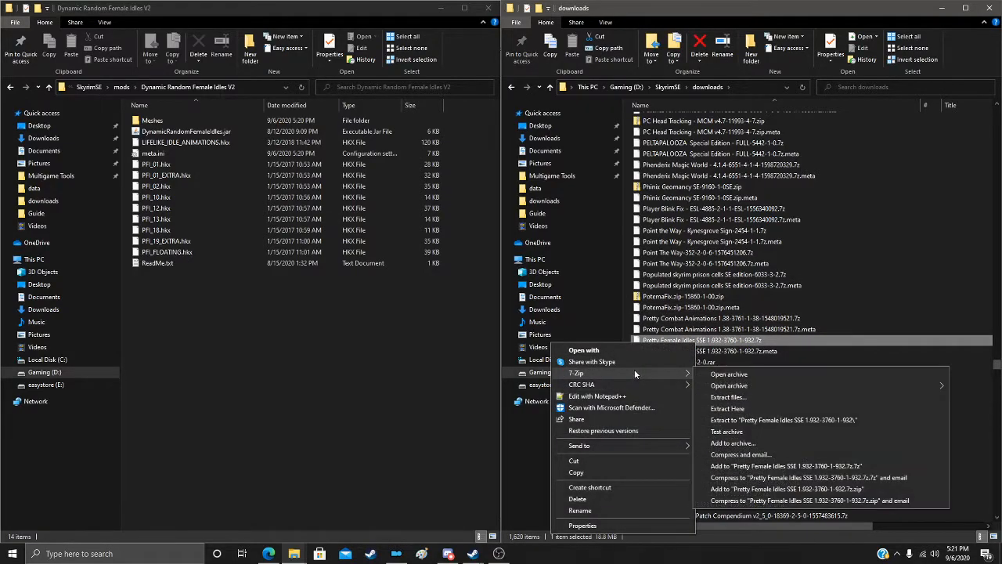
click(734, 374)
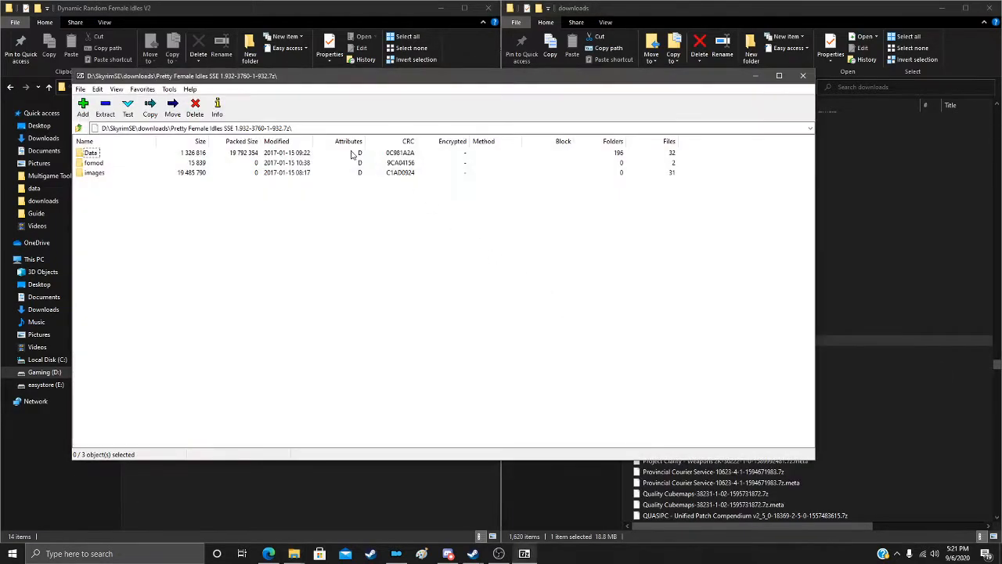
Step: Open the archive's Data folder and select all of its style folders, from 00 - Style 00 through Style_Floating
click(86, 152)
double_click(86, 153)
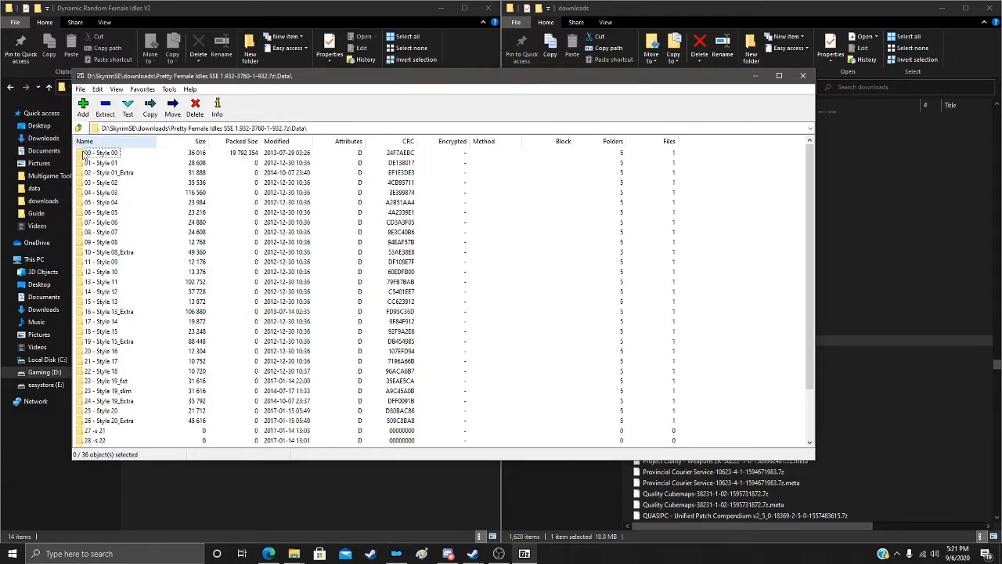
click(84, 155)
key(shift+Down)
key(shift+Down)
key(shift+Down)
key(shift+Down)
key(shift+Down)
key(shift+Down)
key(shift+Down)
key(shift+Down)
key(shift+Down)
key(shift+Down)
key(shift+Down)
key(shift+Down)
key(shift+Down)
key(shift+Down)
key(shift+Down)
key(shift+Down)
key(shift+Down)
key(shift+Down)
key(shift+Down)
key(shift+Down)
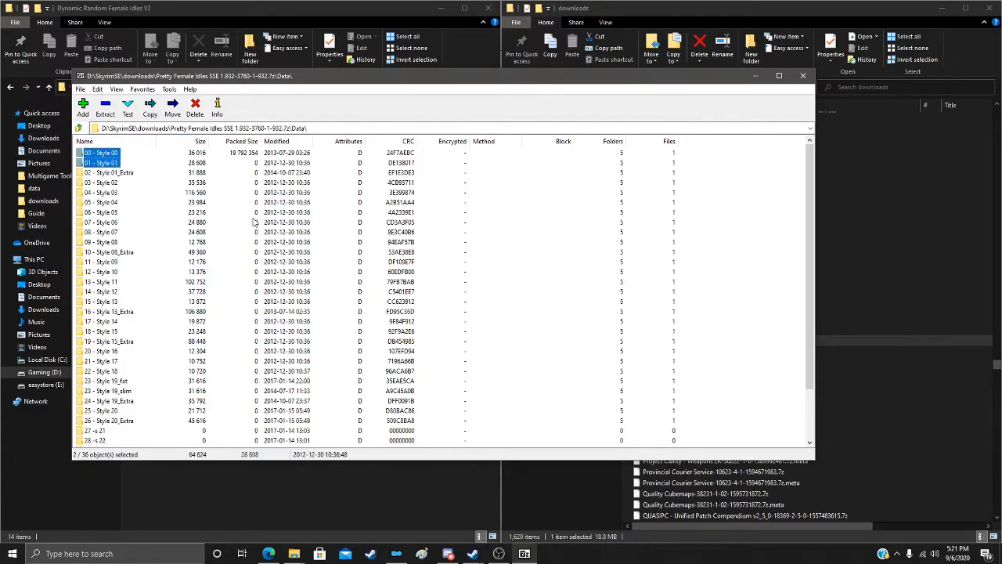
key(shift+Down)
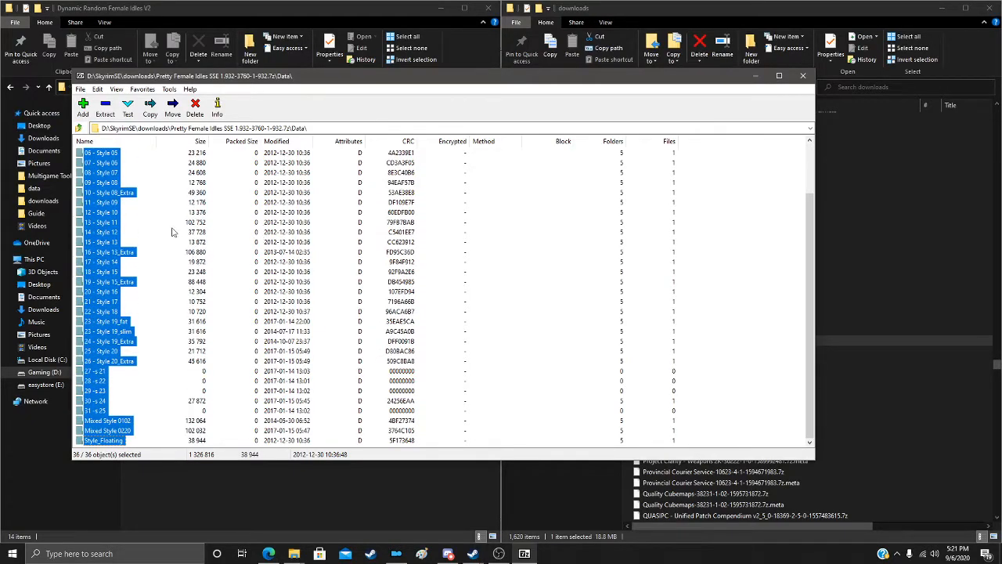
Step: Start extracting the selected style folders and create a new folder on the Desktop while choosing the destination
click(105, 112)
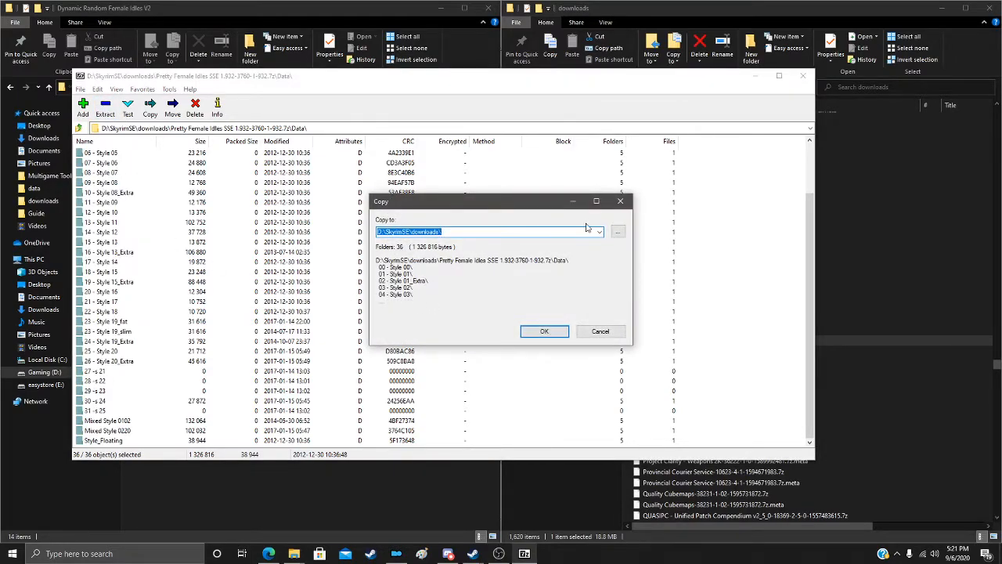
click(617, 233)
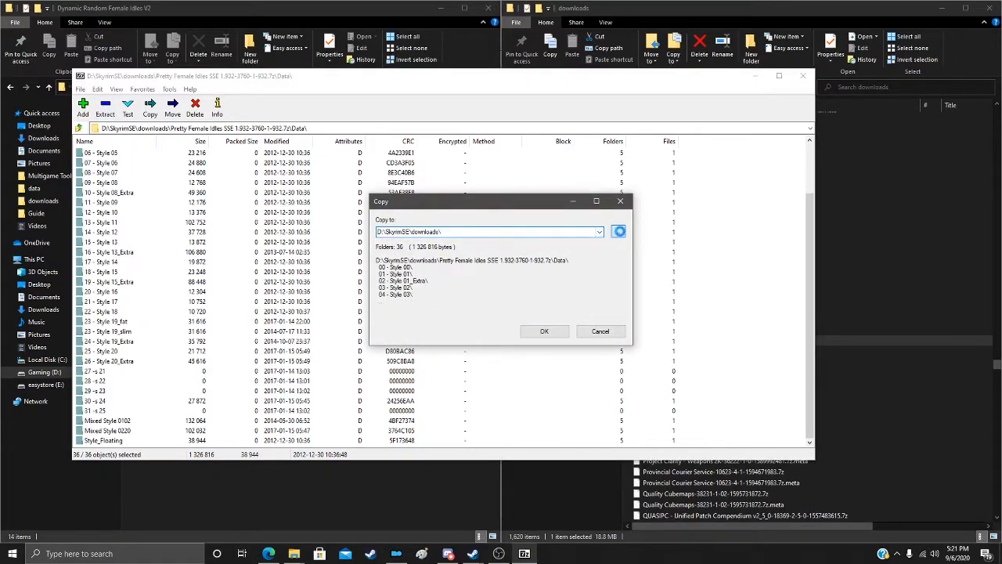
click(506, 248)
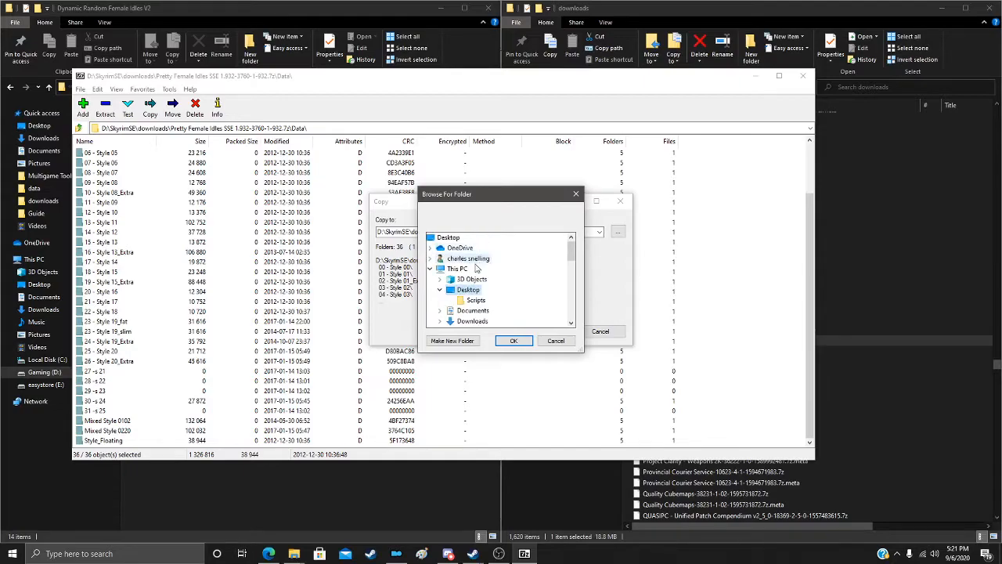
right_click(471, 295)
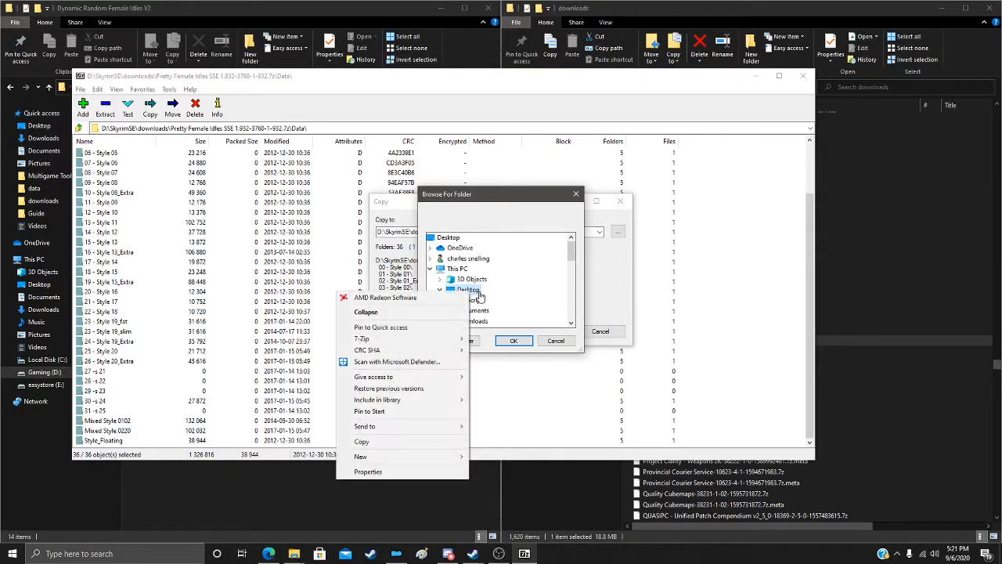
mouse_move(428, 457)
click(494, 458)
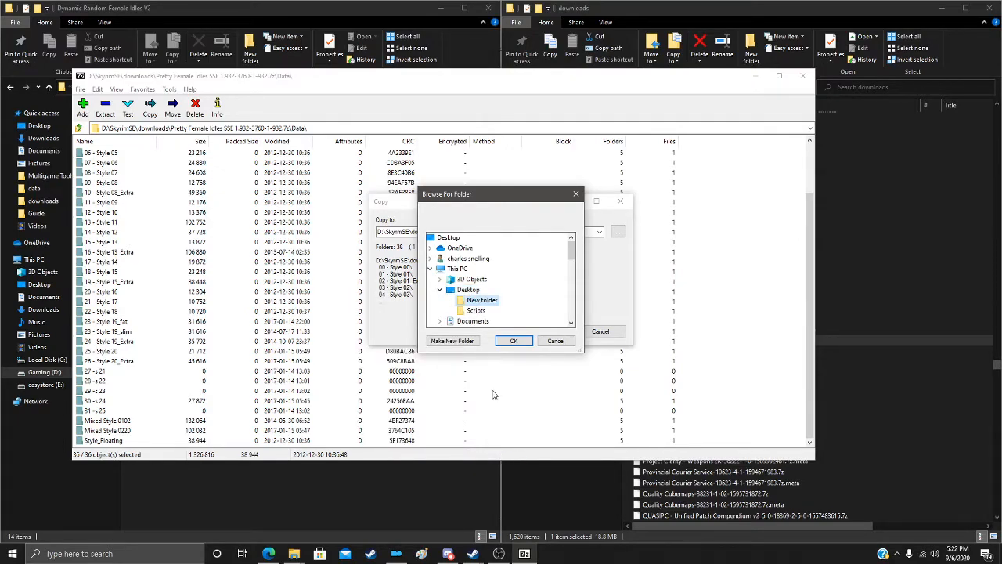
Step: Rename the new Desktop folder as Idles, extract the style folders into it, and close the archive
right_click(482, 302)
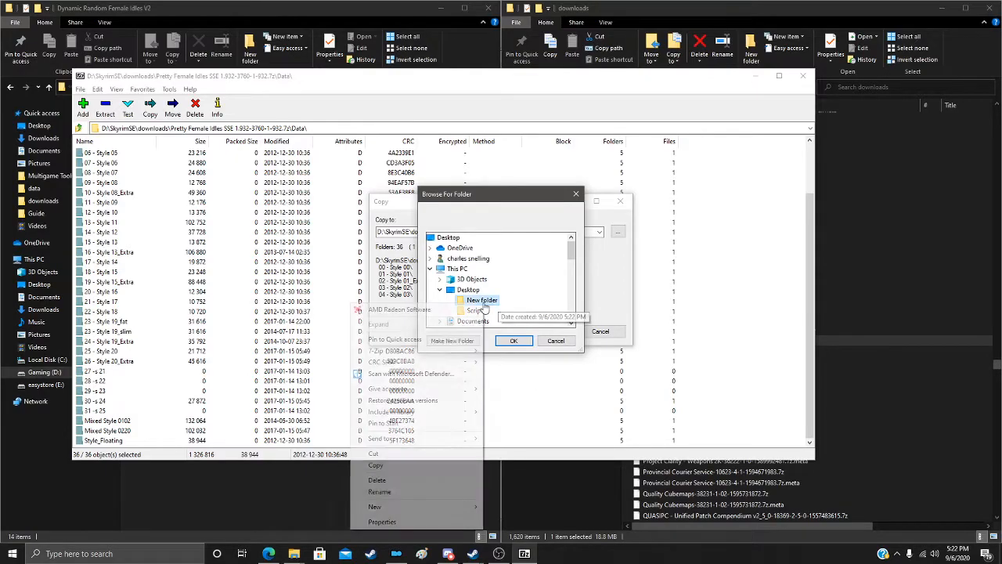
click(428, 499)
text(Idles)
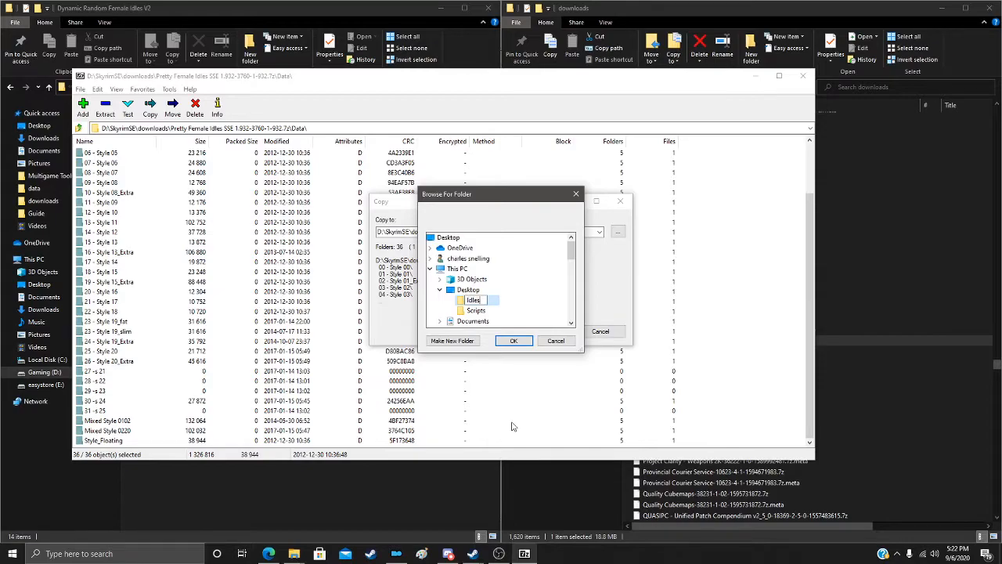
key(Return)
key(Return)
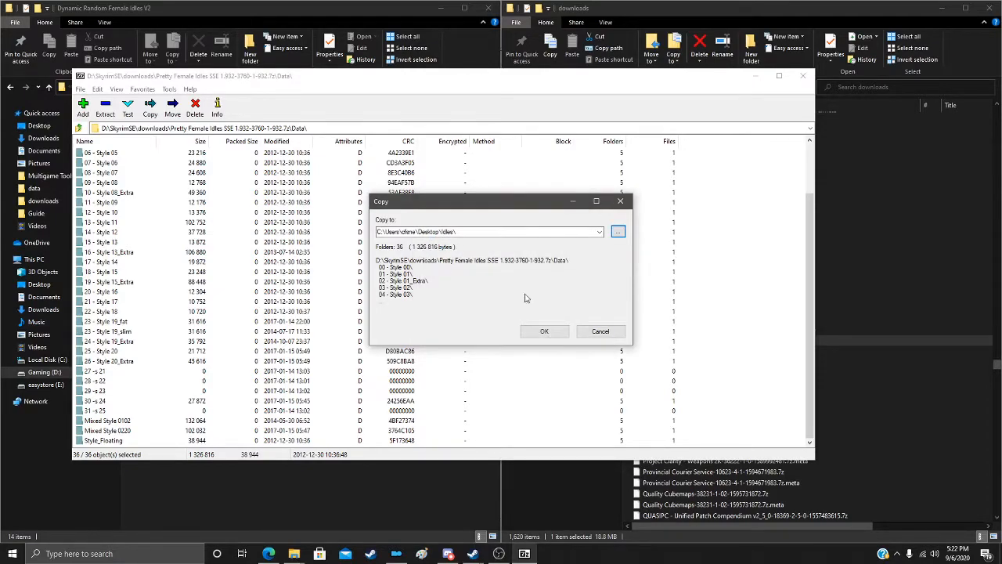
click(545, 331)
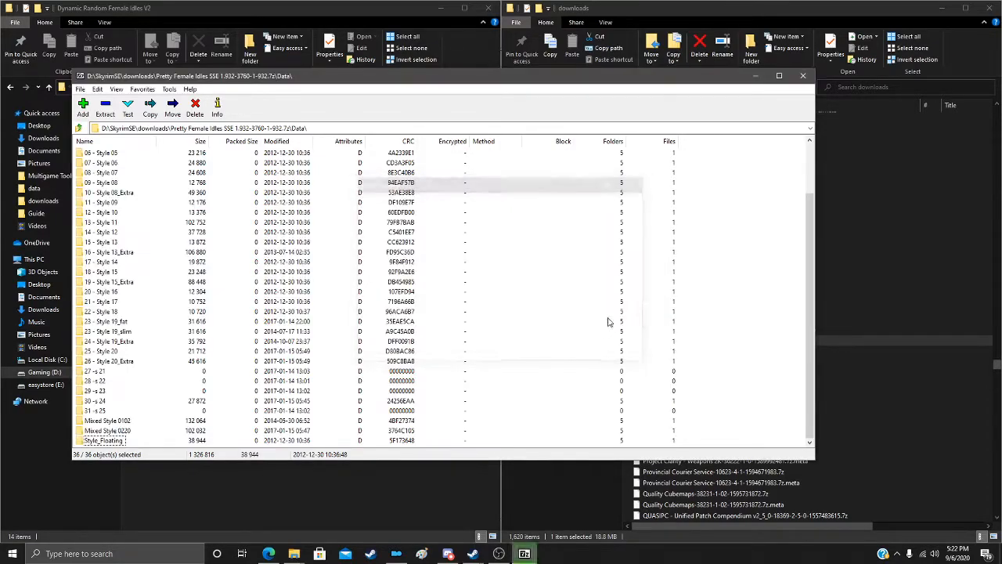
click(806, 74)
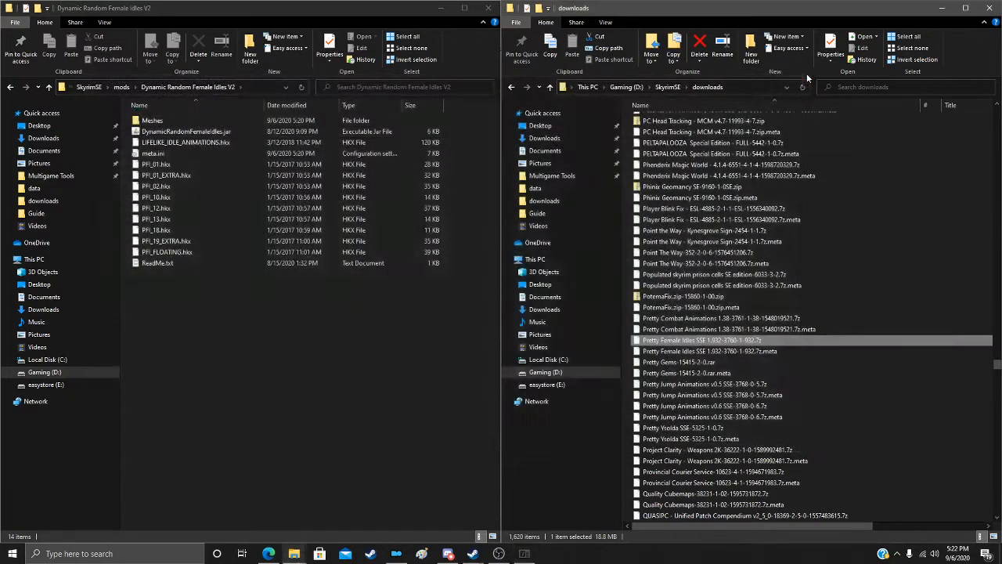
Step: In the downloads window, open the Desktop's Idles folder and go down through 00 - Style 00 to its Meshes\actors\character\animations\female folder
click(544, 127)
double_click(650, 122)
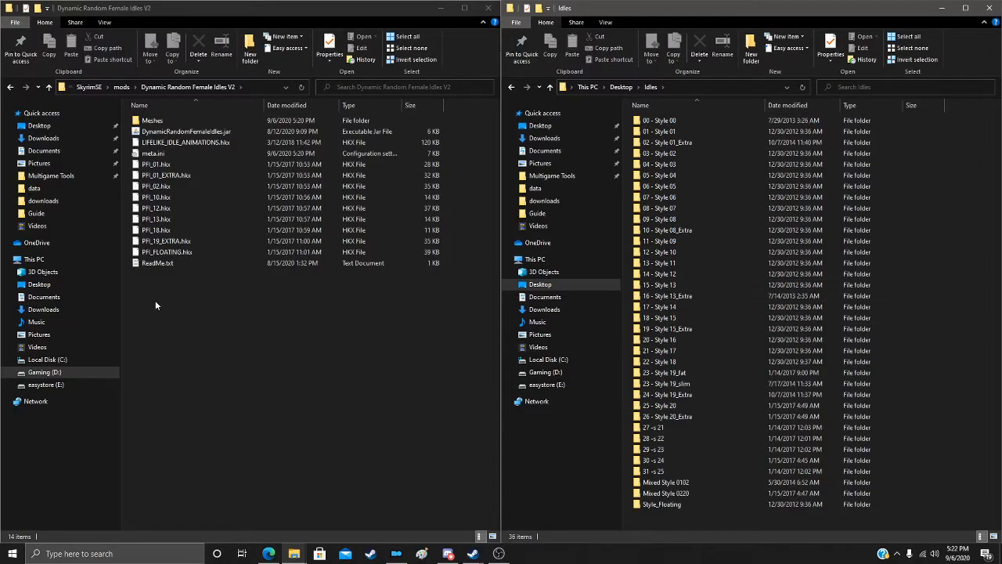
double_click(655, 121)
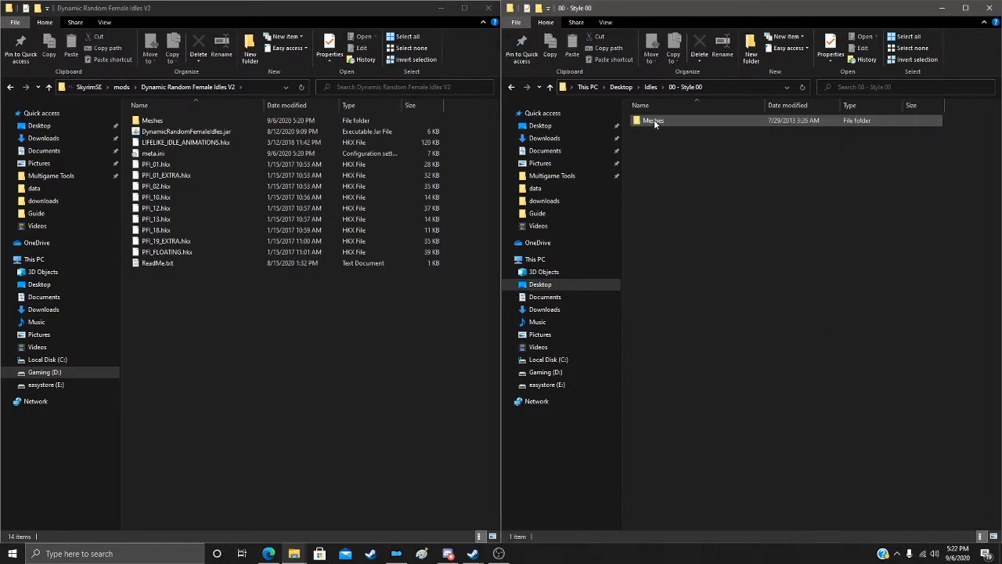
double_click(651, 121)
double_click(651, 120)
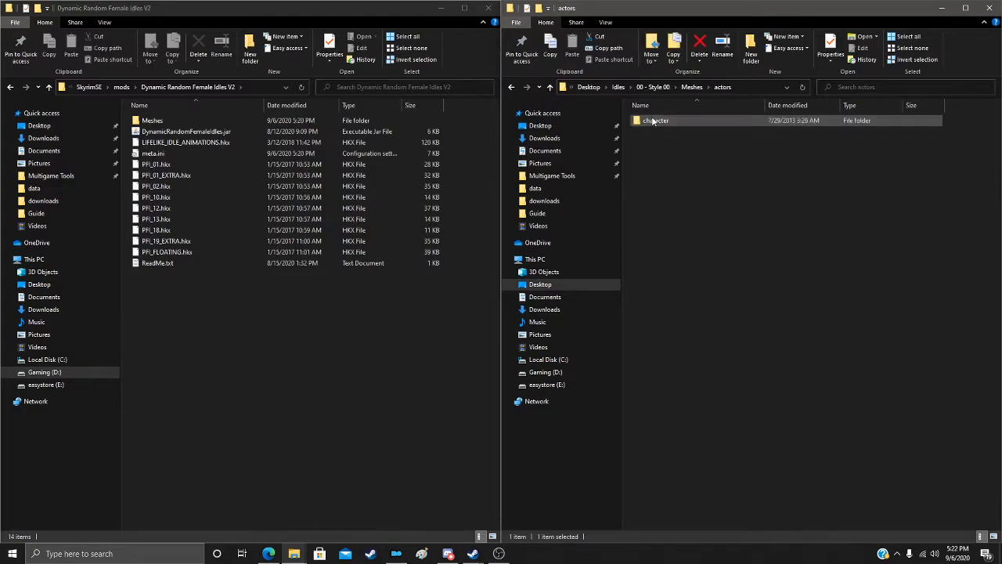
double_click(651, 120)
double_click(651, 121)
double_click(651, 120)
double_click(652, 120)
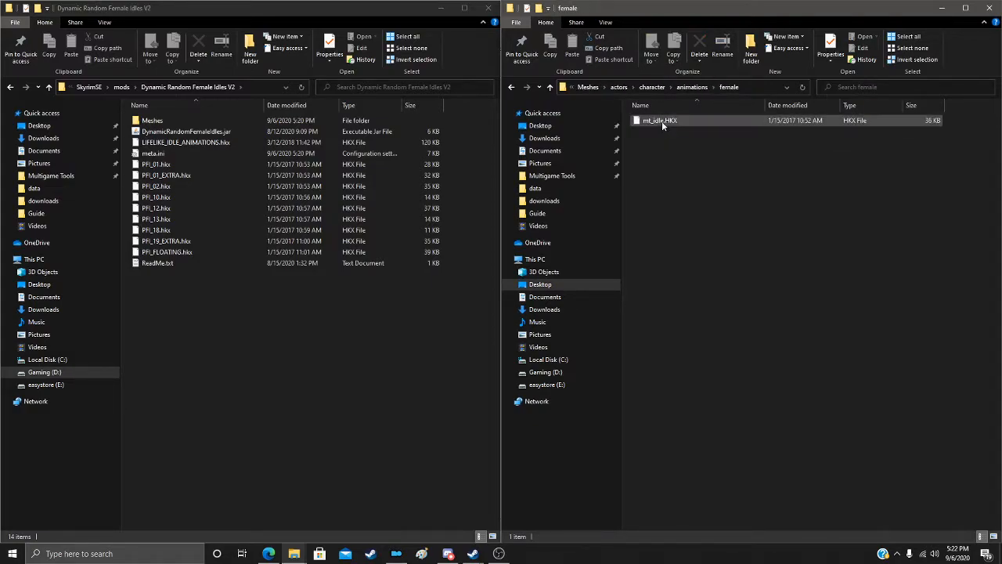
Step: Rename the Style 00 mt_idle.HKX file as idle1.HKX and copy it into the Dynamic Random Female Idles V2 folder
click(662, 121)
right_click(661, 121)
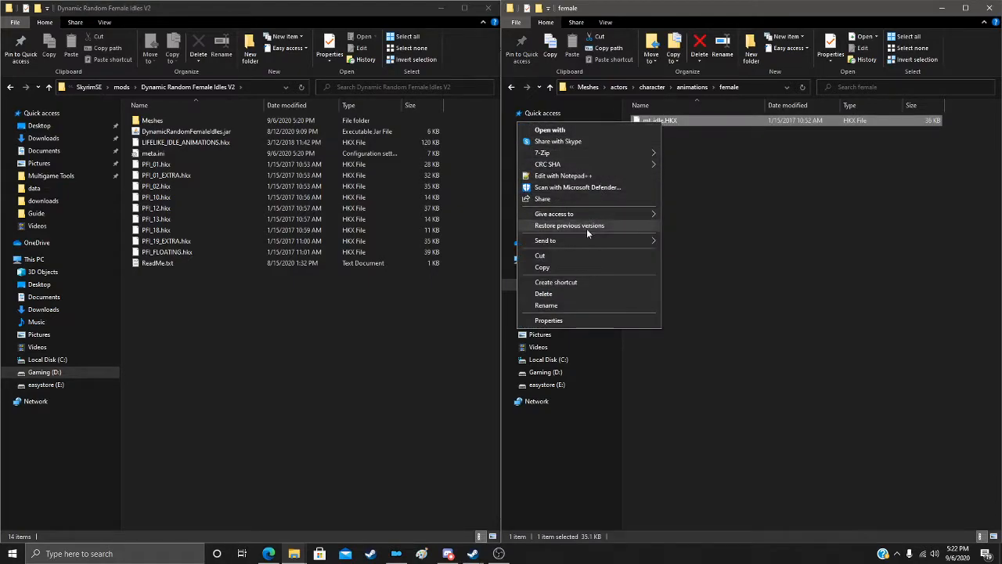
click(597, 304)
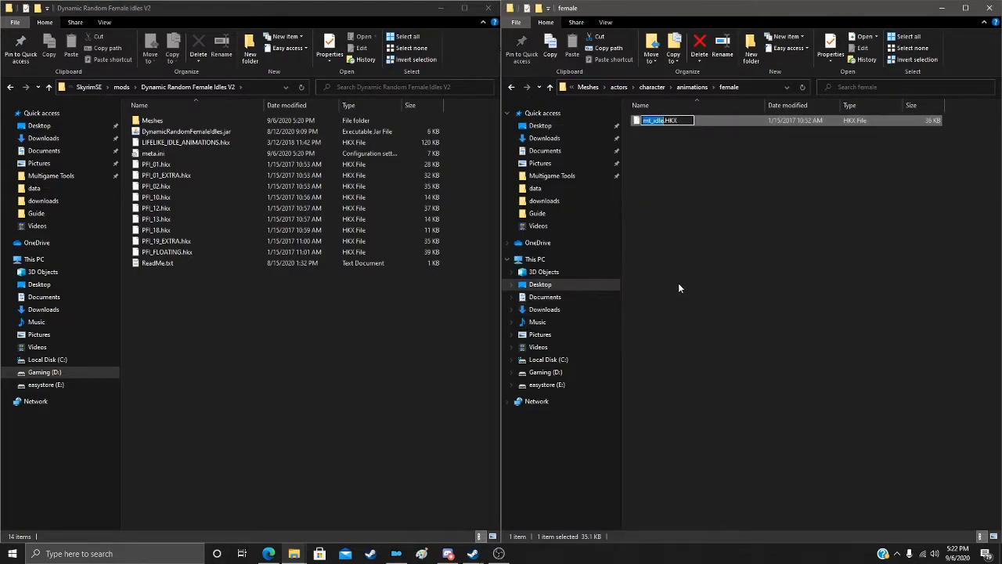
text(idle1)
key(Return)
drag(650, 120, 239, 351)
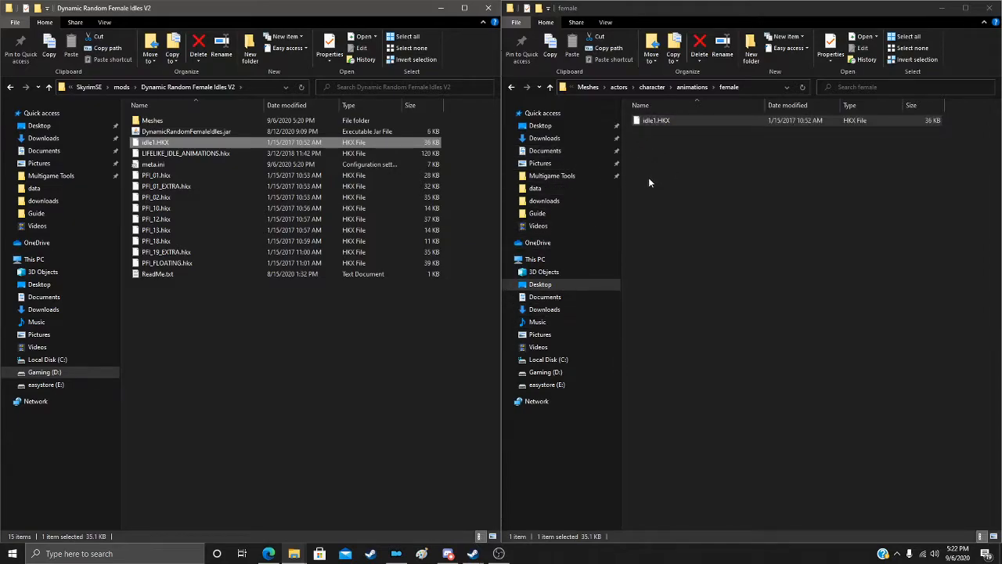
Step: Expand the Desktop's Idles folder in the folder tree and open the female animations folder inside 01 - Style 01
click(512, 284)
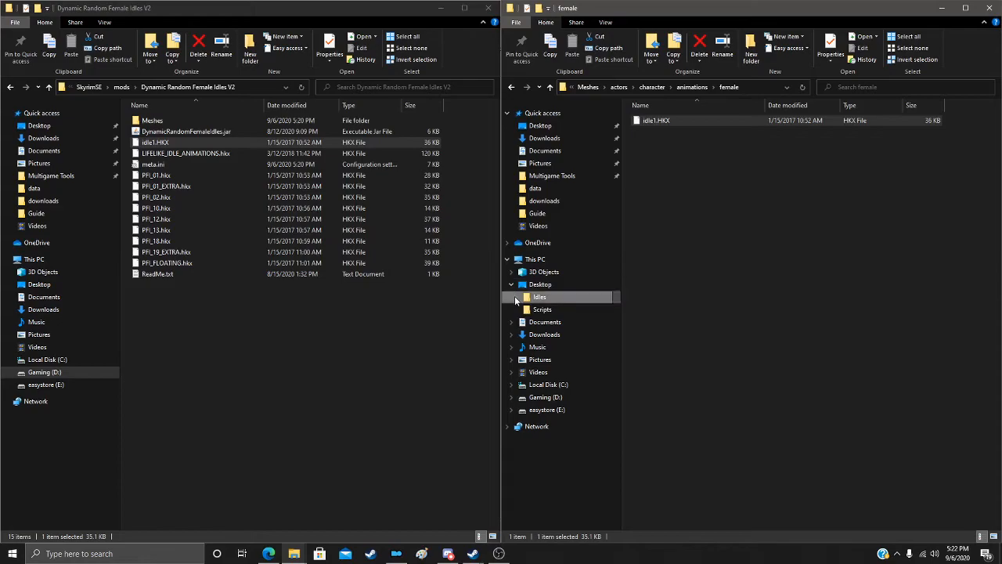
click(514, 297)
click(553, 130)
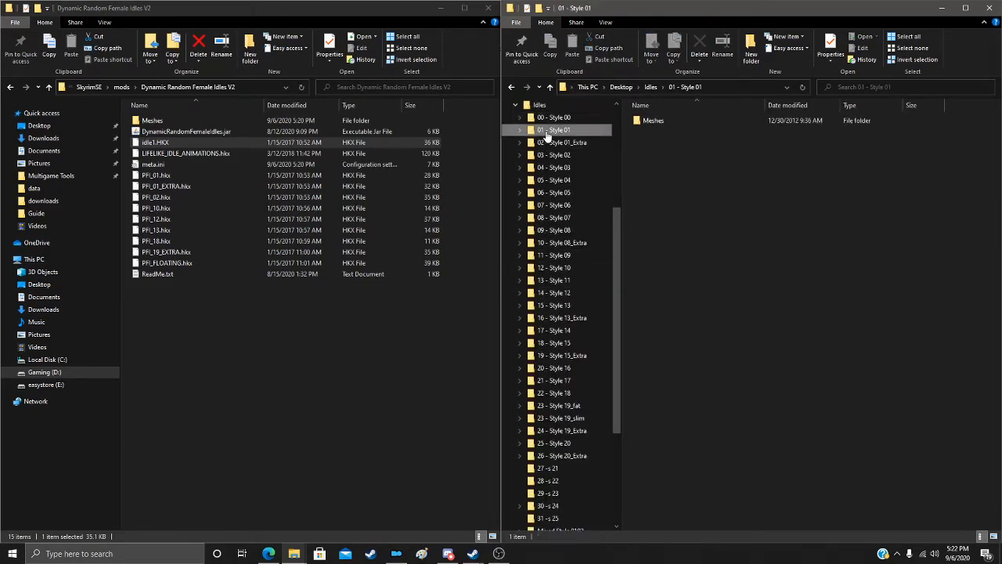
double_click(671, 119)
double_click(672, 119)
double_click(671, 119)
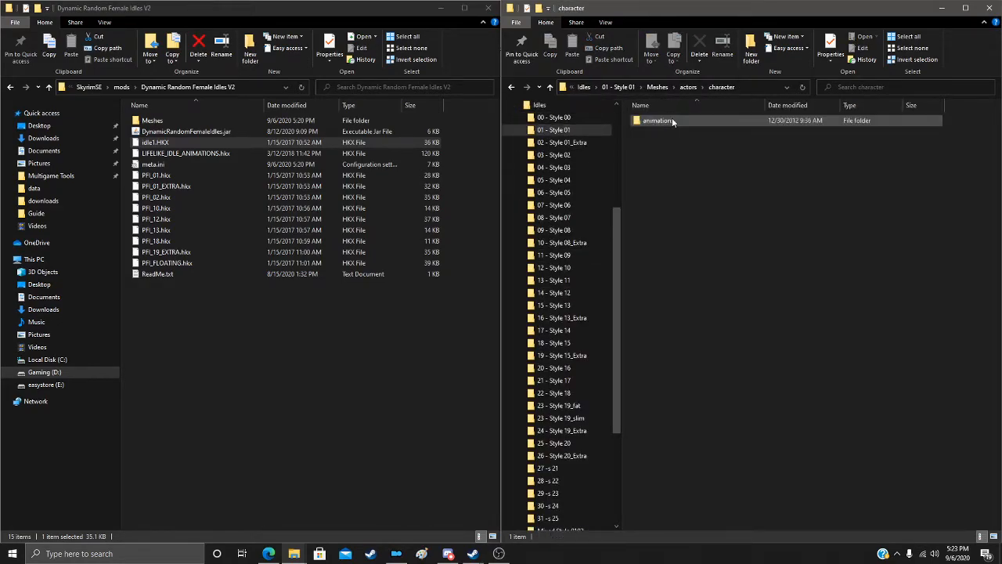
double_click(672, 120)
double_click(672, 120)
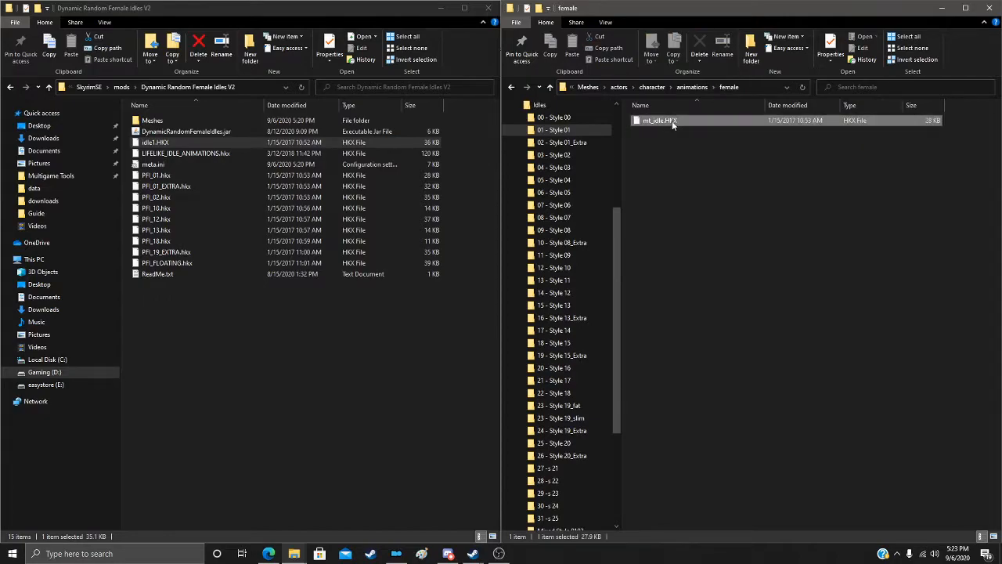
Step: Rename the Style 01 mt_idle.HKX file as Idle2.HKX and copy it into the Dynamic Random Female Idles V2 folder
right_click(672, 121)
click(629, 303)
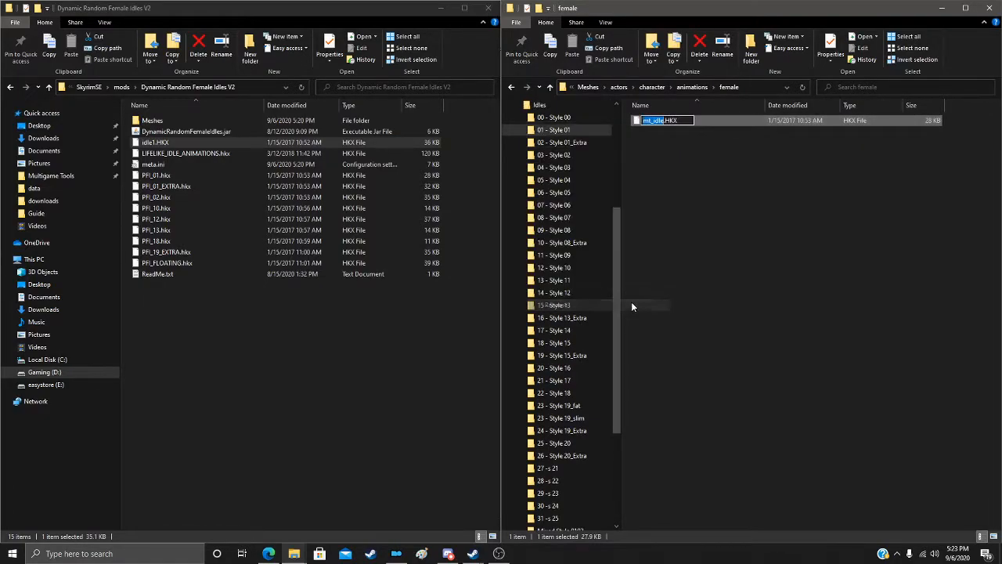
text(Idle)
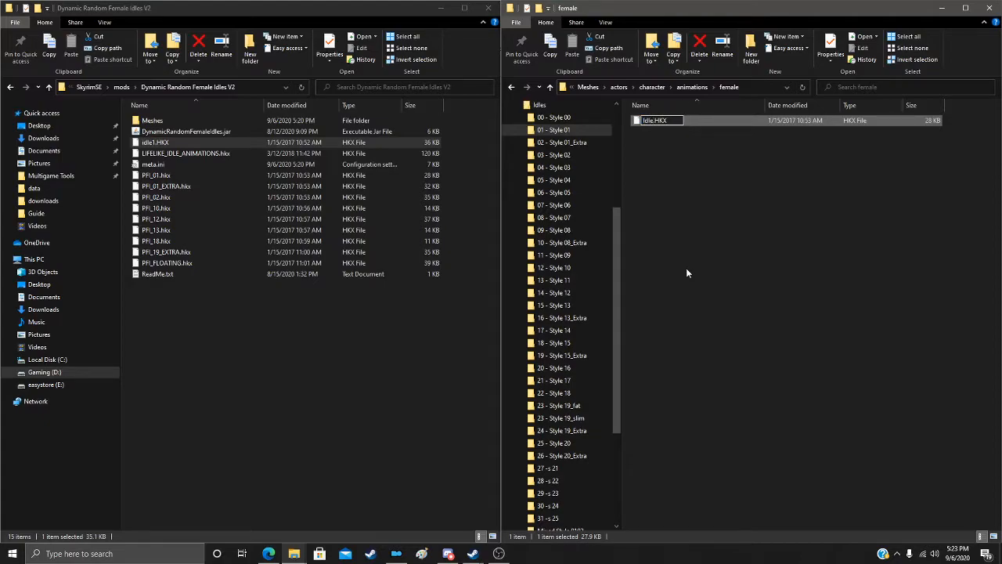
text(2)
key(Return)
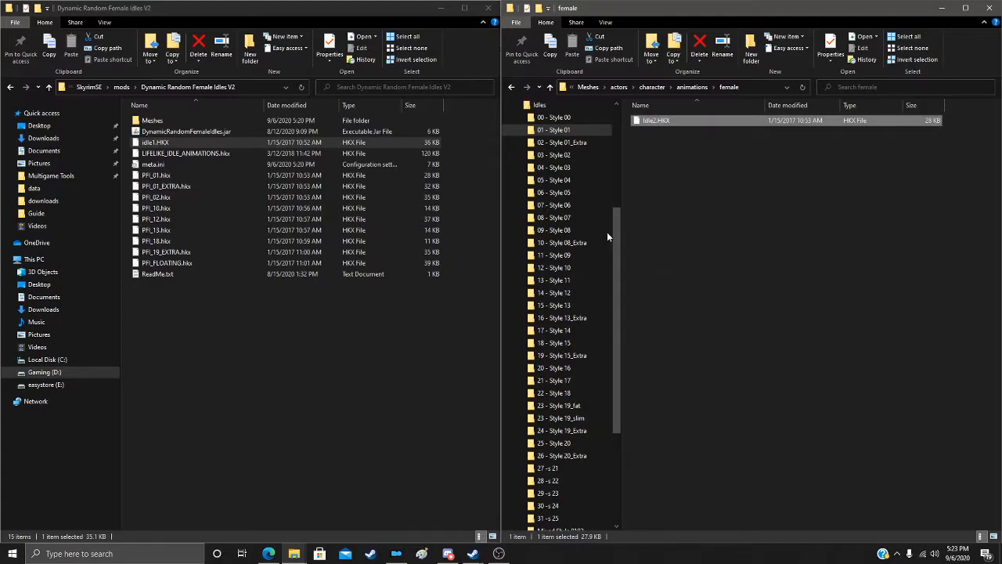
drag(665, 121, 166, 370)
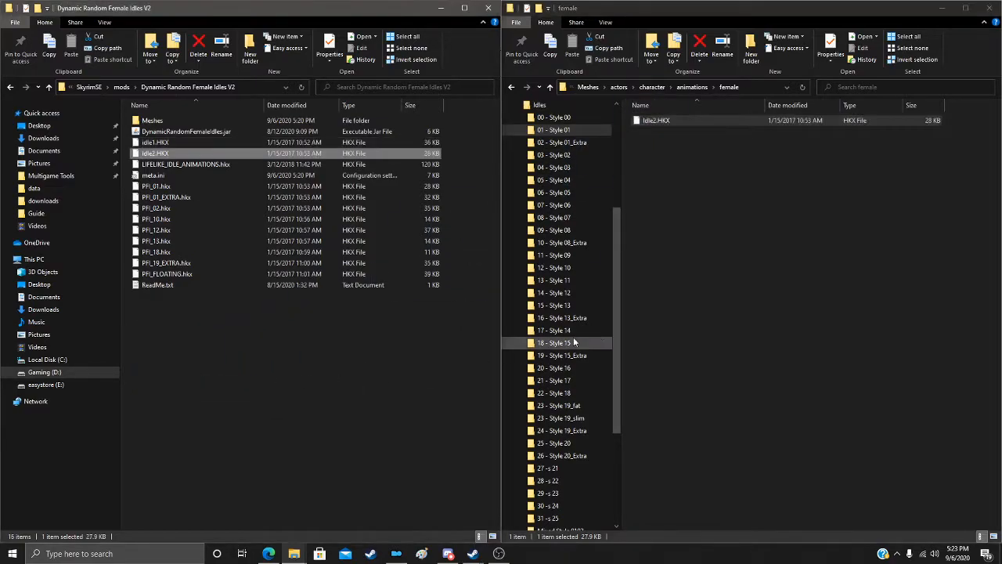
Step: Open the female animations folder inside 02 - Style 01_Extra
click(582, 147)
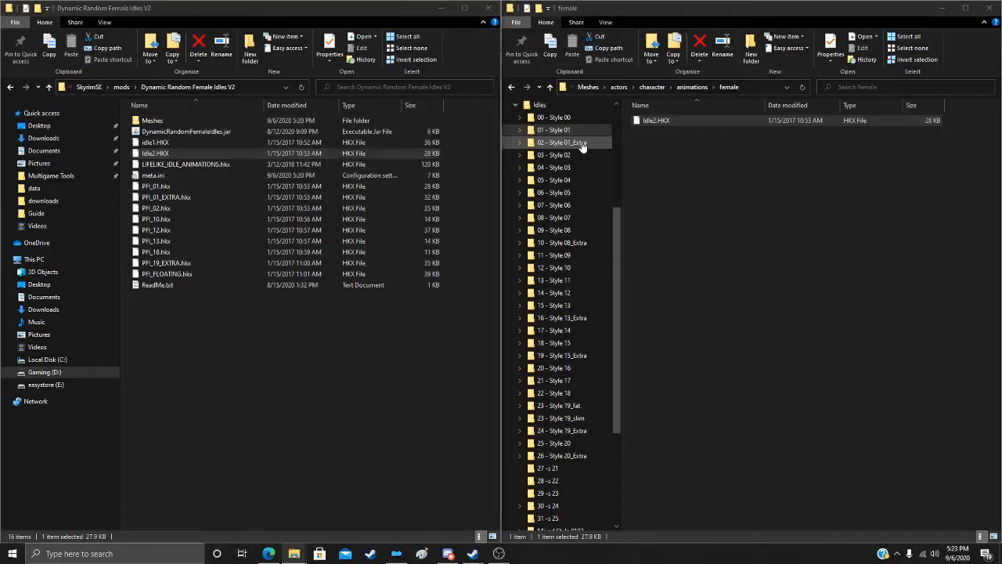
double_click(651, 120)
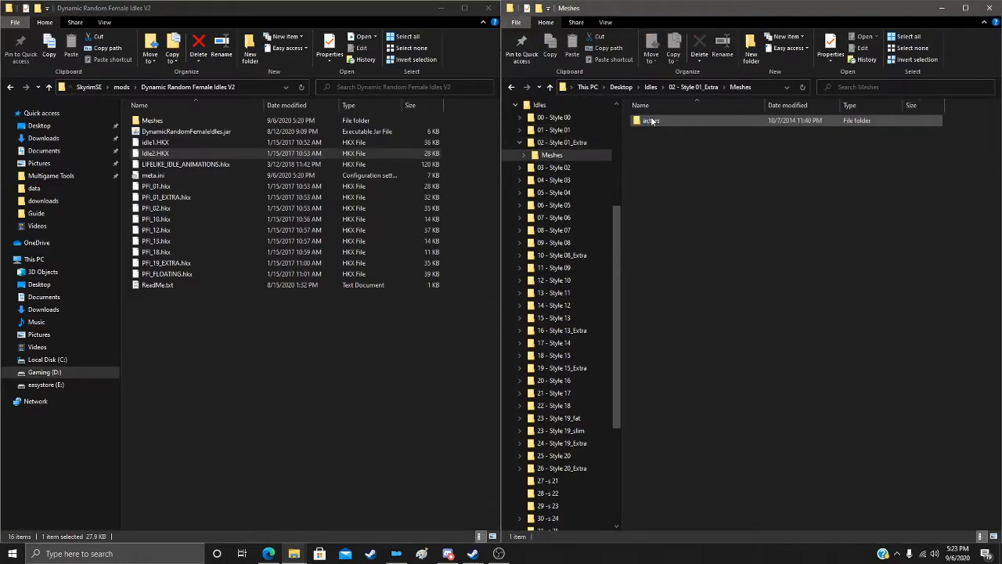
double_click(651, 121)
double_click(651, 120)
double_click(651, 120)
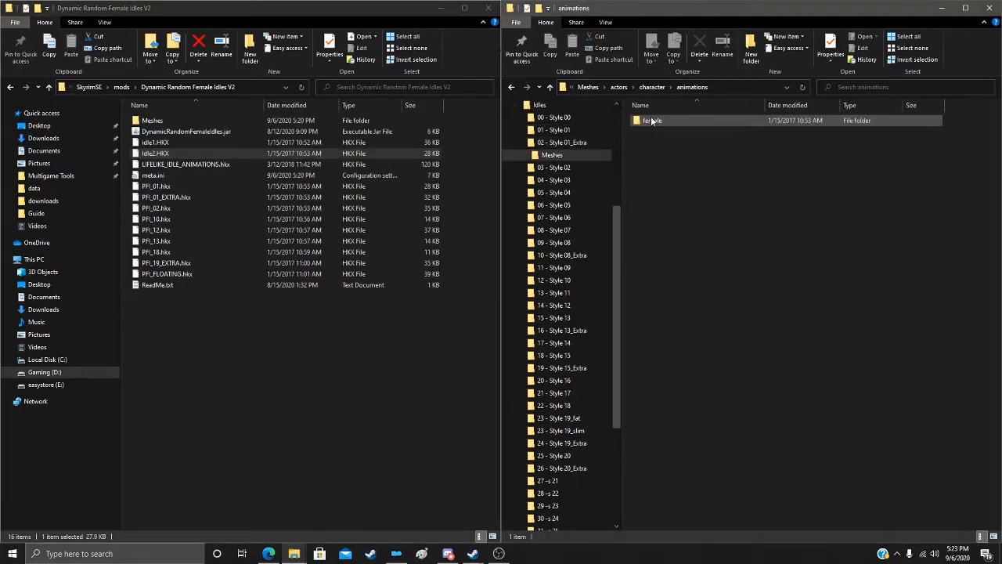
double_click(651, 120)
Step: Rename the Style 01_Extra mt_idle.HKX file as idle3.HKX and copy it into the Dynamic Random Female Idles V2 folder
right_click(651, 121)
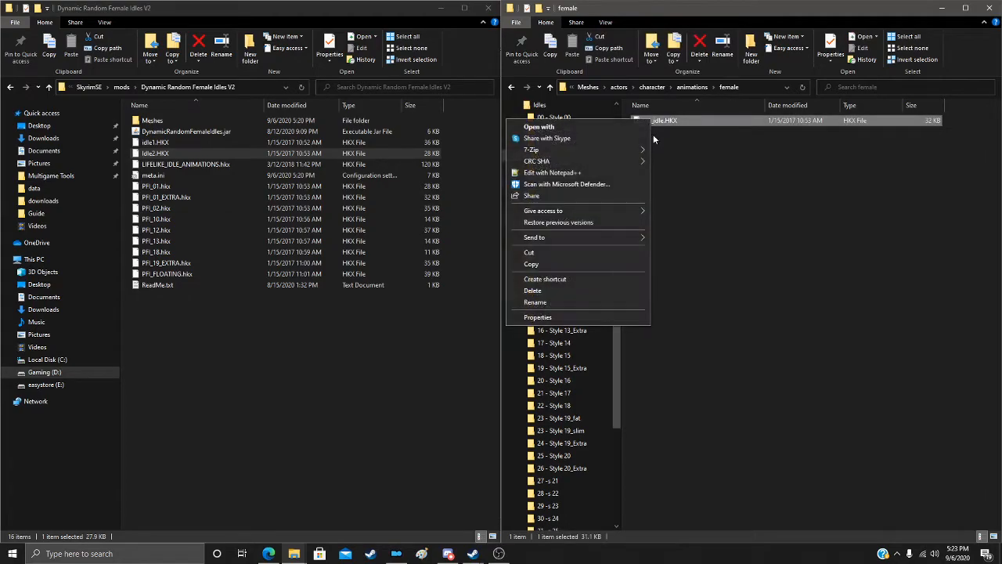
click(594, 303)
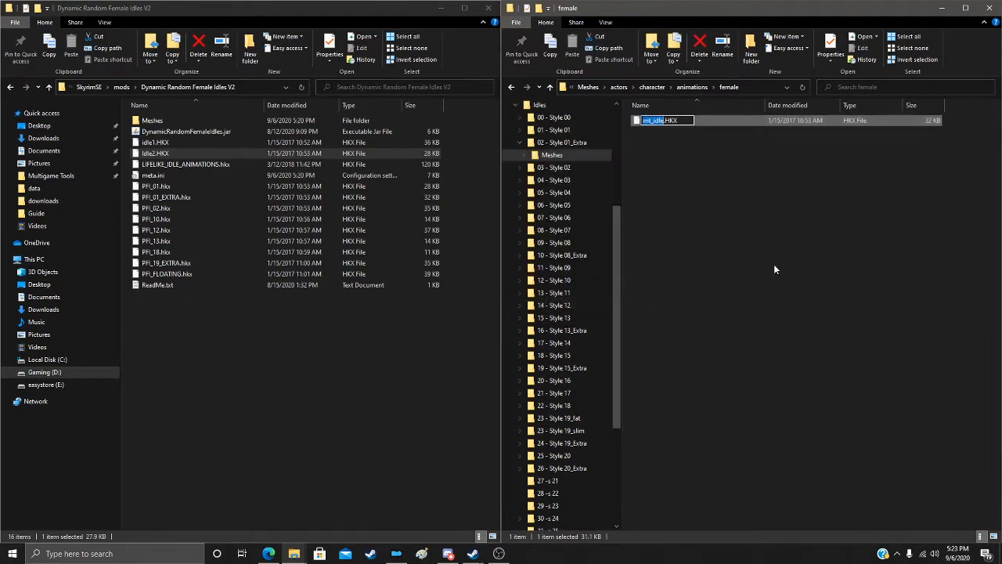
text(idle3)
key(Return)
drag(659, 122, 204, 325)
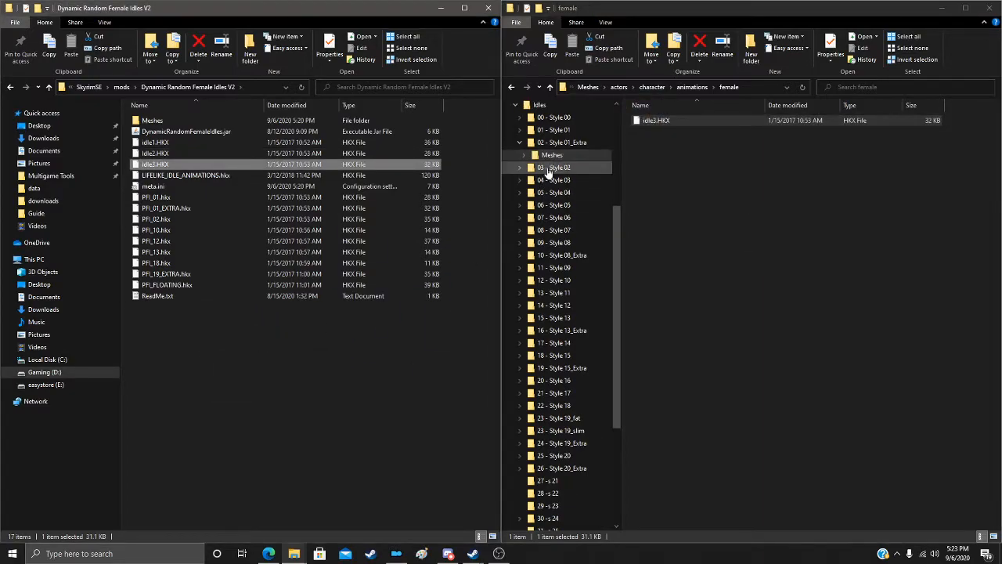
Step: Open the female animations folder inside 03 - Style 02
click(548, 169)
double_click(651, 120)
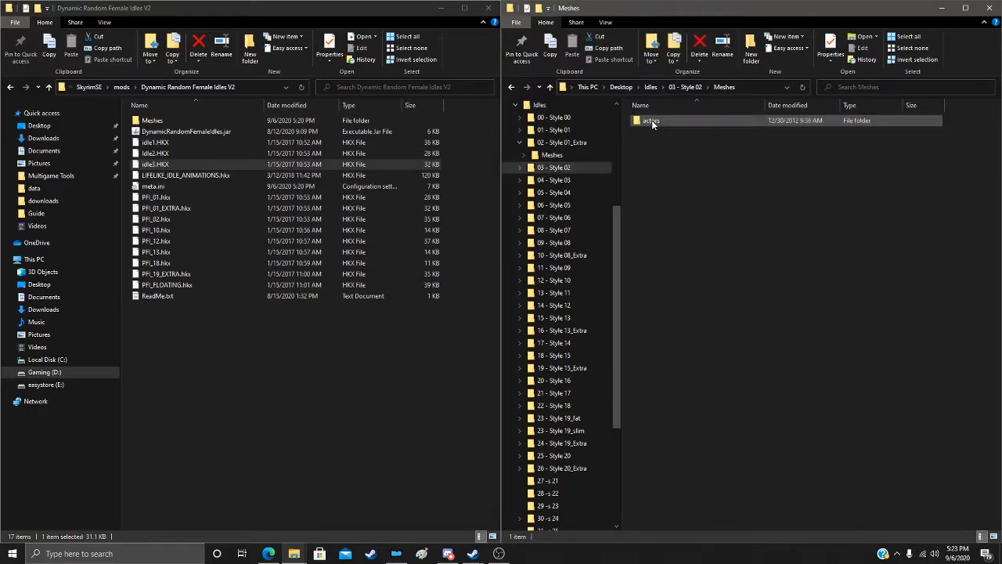
double_click(651, 122)
double_click(652, 121)
double_click(652, 122)
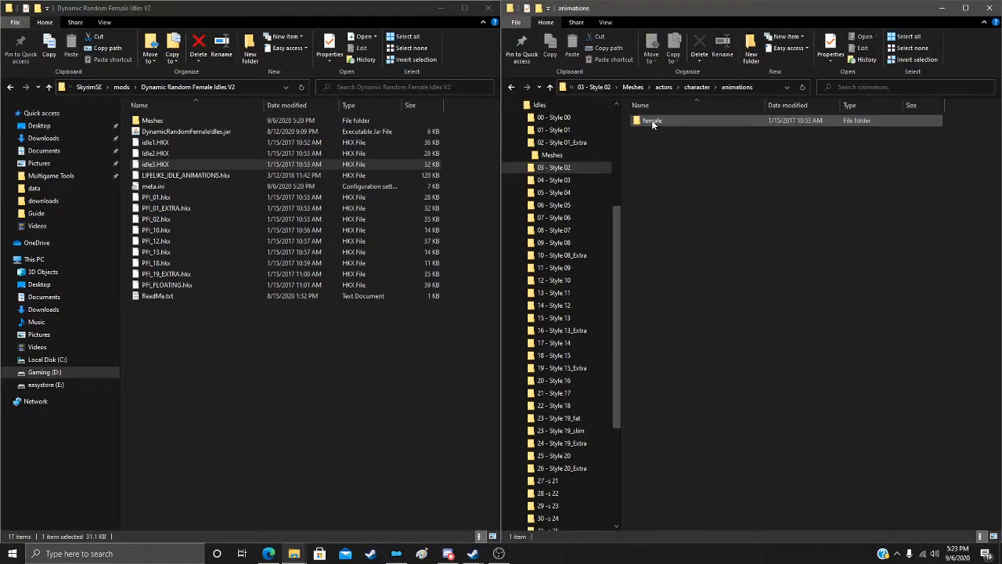
double_click(651, 119)
Step: Rename the Style 02 mt_idle.HKX file as idle4.HKX and copy it into the Dynamic Random Female Idles V2 folder
right_click(652, 120)
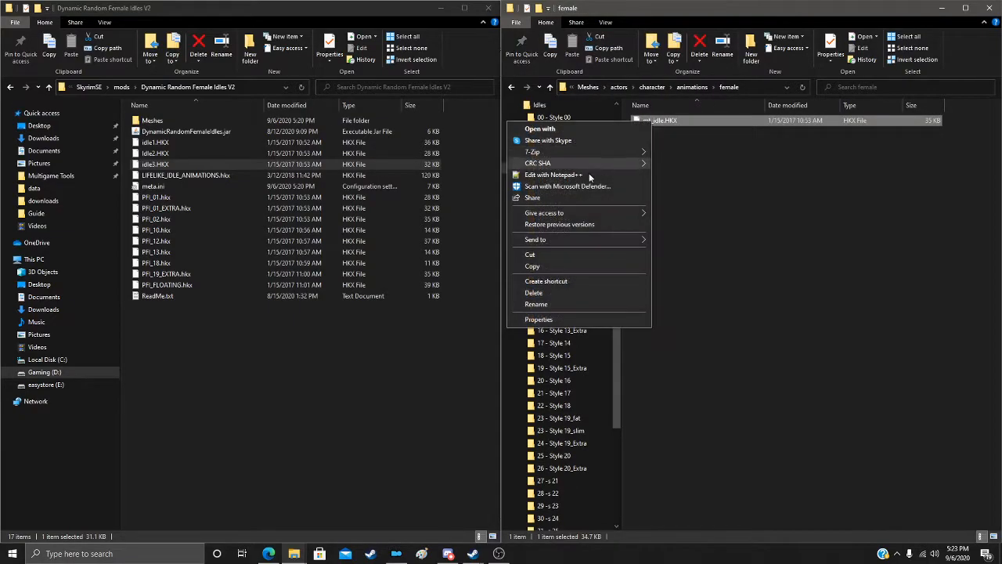
click(565, 301)
text(idl)
text(;)
key(BackSpace)
text(e1)
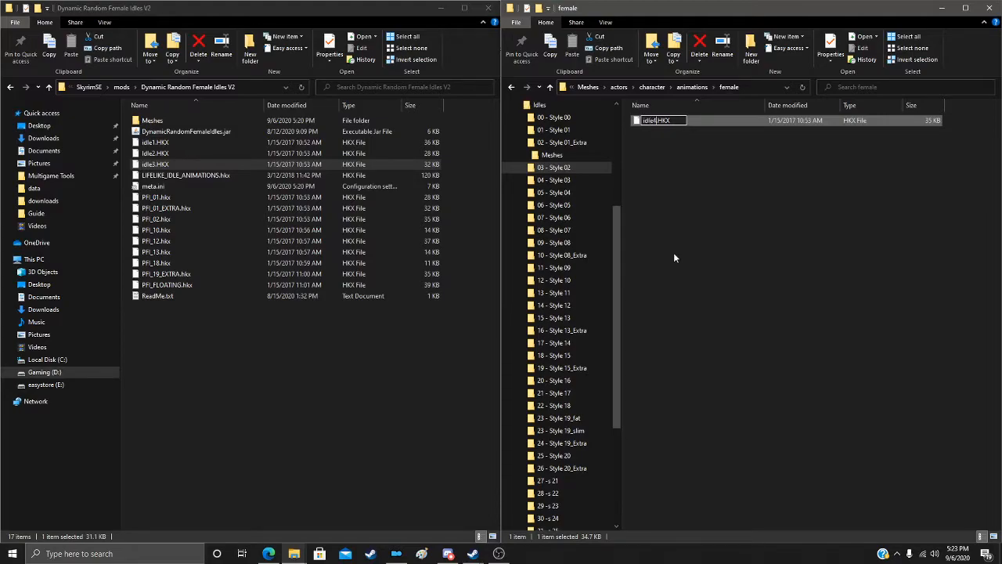
key(Return)
drag(657, 123, 203, 396)
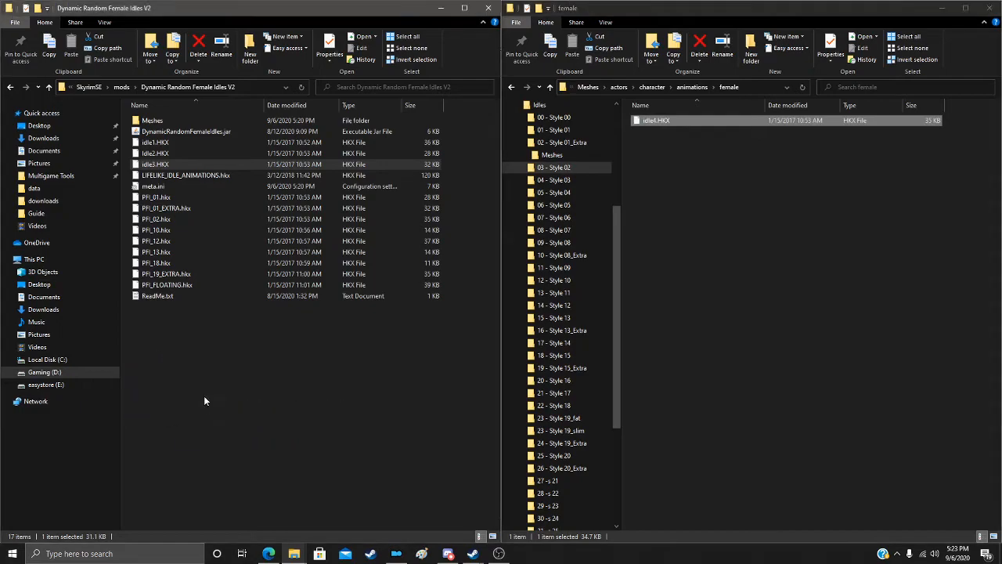
Step: Open the female animations folder inside 04 - Style 03
click(553, 179)
double_click(656, 121)
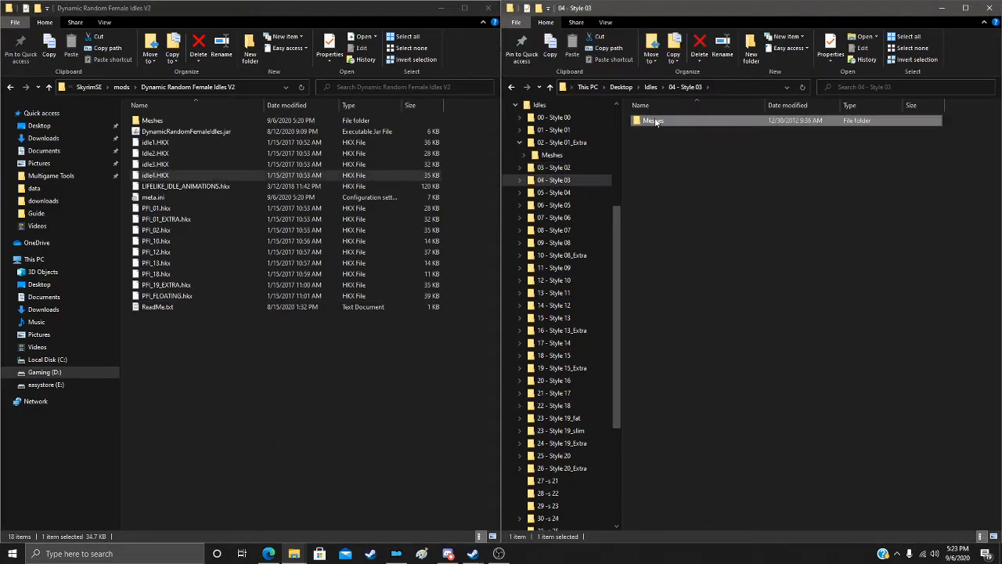
double_click(656, 121)
double_click(656, 121)
double_click(656, 121)
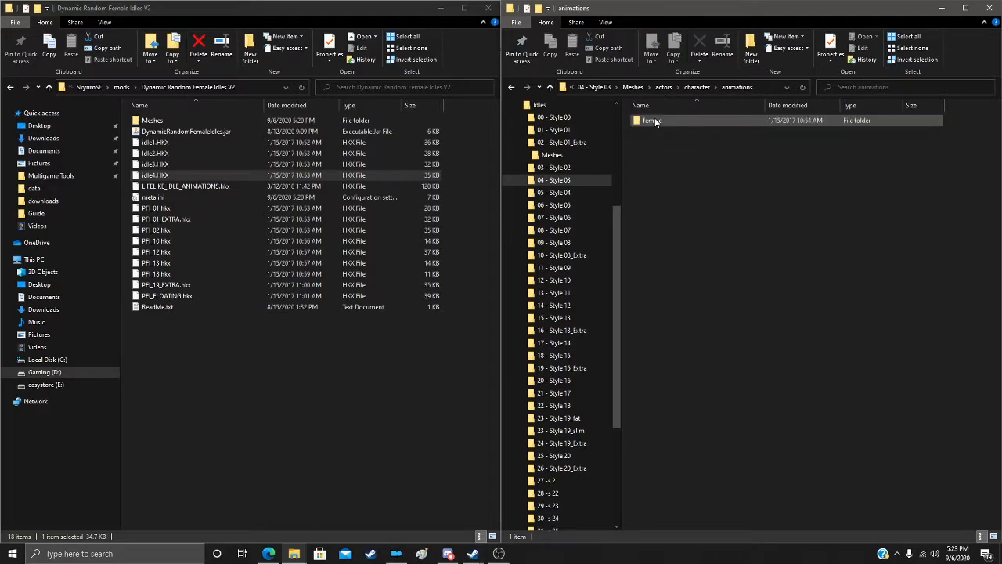
double_click(656, 121)
Step: Rename the Style 03 mt_idle.HKX file as idle5.HKX
right_click(656, 121)
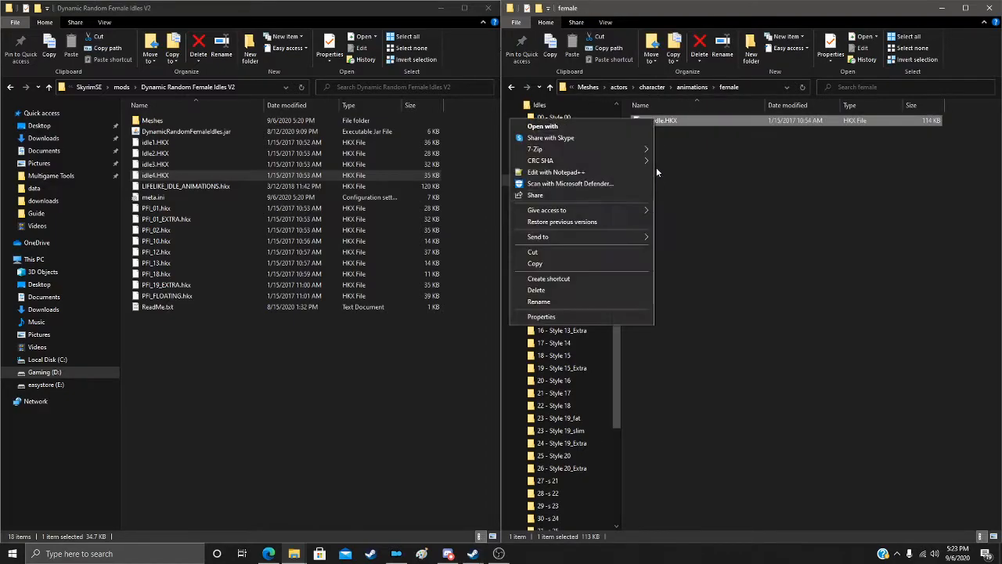
click(584, 302)
text(idle5.HKX)
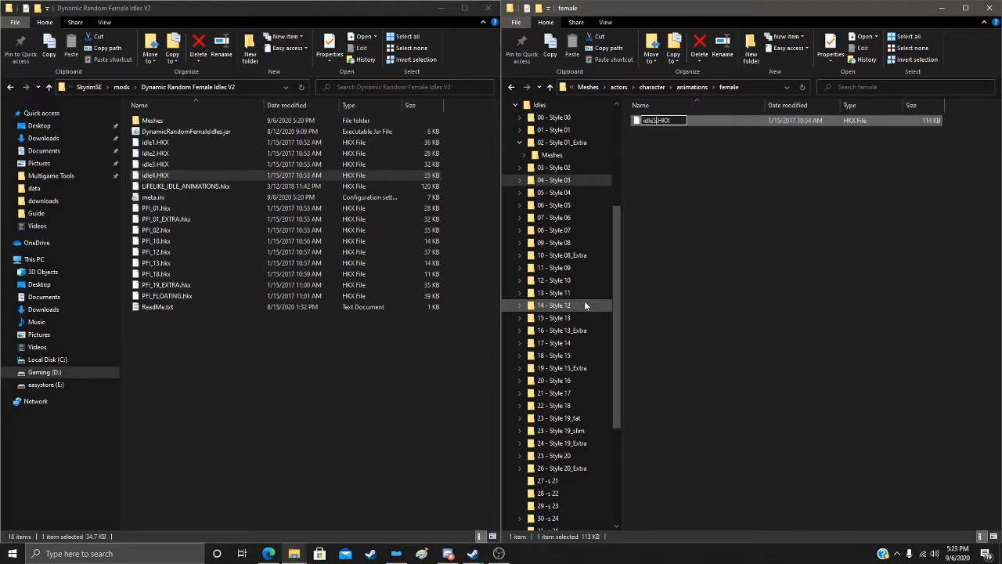
key(Return)
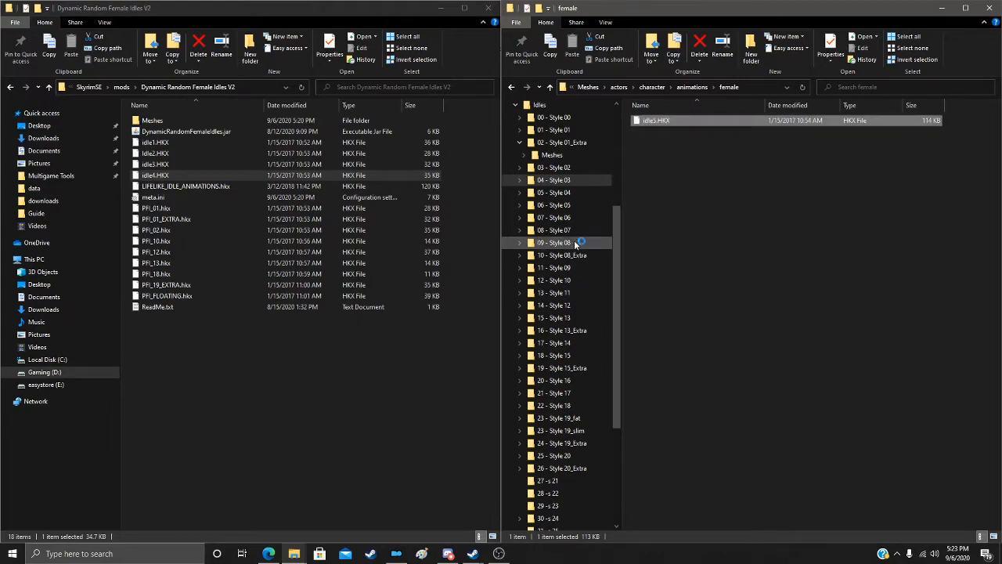
Step: Open the female animations folder inside 05 - Style 04
click(537, 196)
double_click(678, 124)
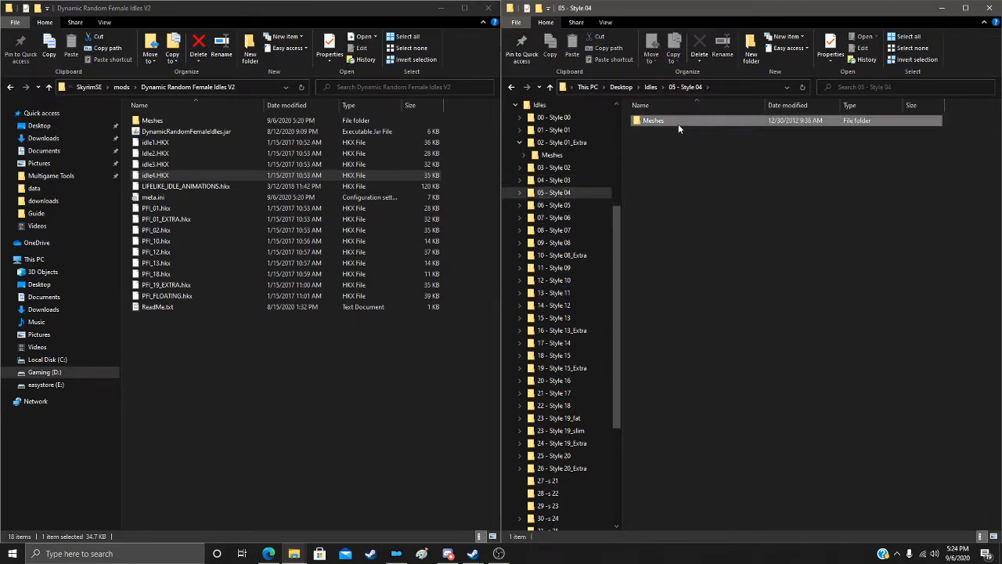
double_click(678, 124)
double_click(678, 124)
double_click(678, 124)
double_click(678, 123)
Step: Rename the Style 04 mt_idle.hkx file as idle5.hkx and copy it into the Dynamic Random Female Idles V2 folder
right_click(678, 124)
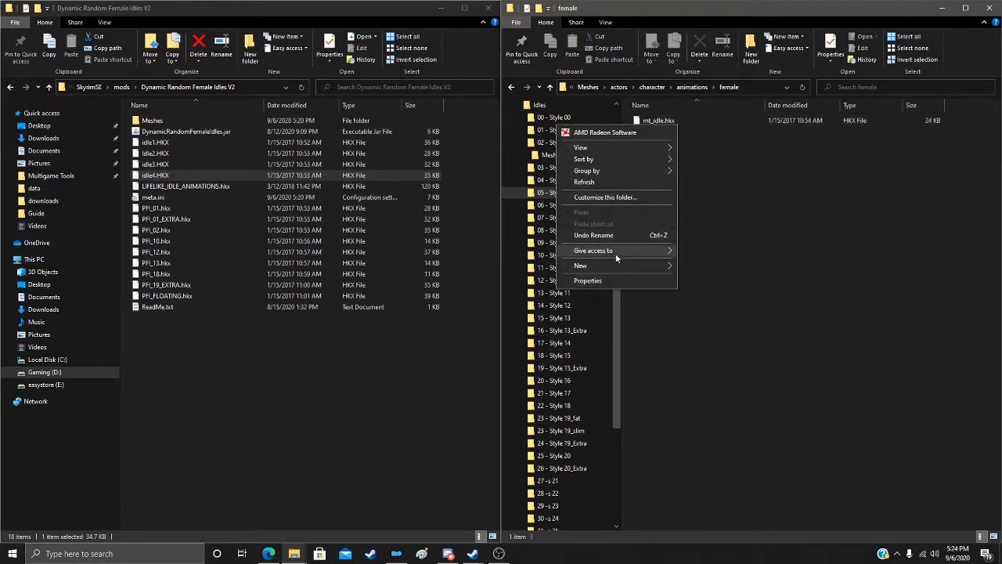
click(745, 218)
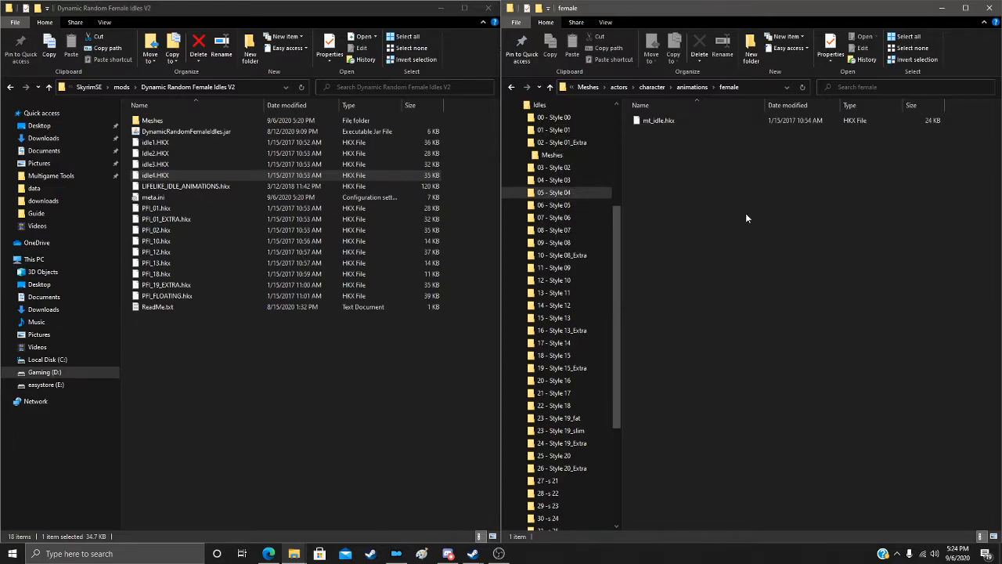
click(666, 123)
right_click(667, 124)
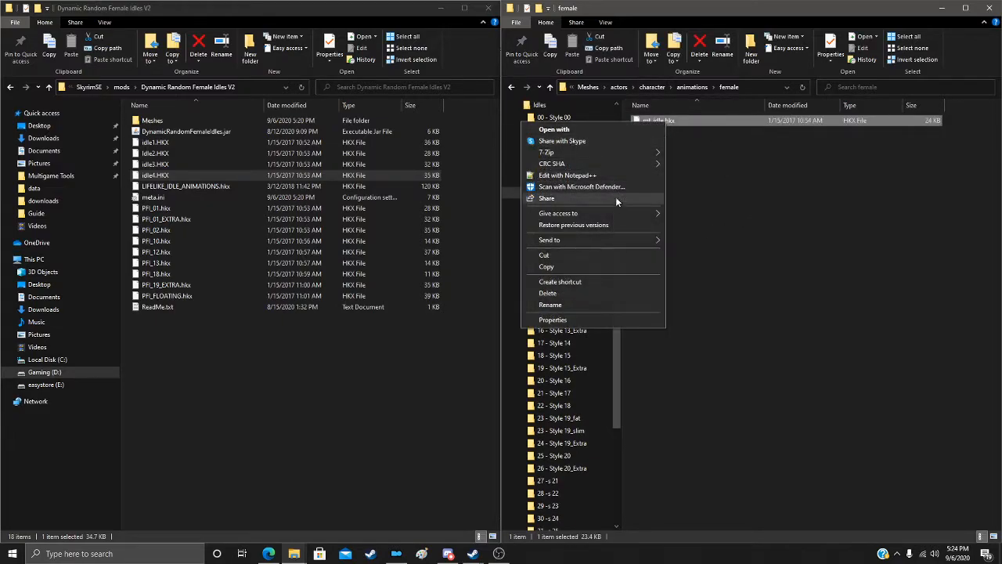
click(609, 304)
text(idle6.hkx)
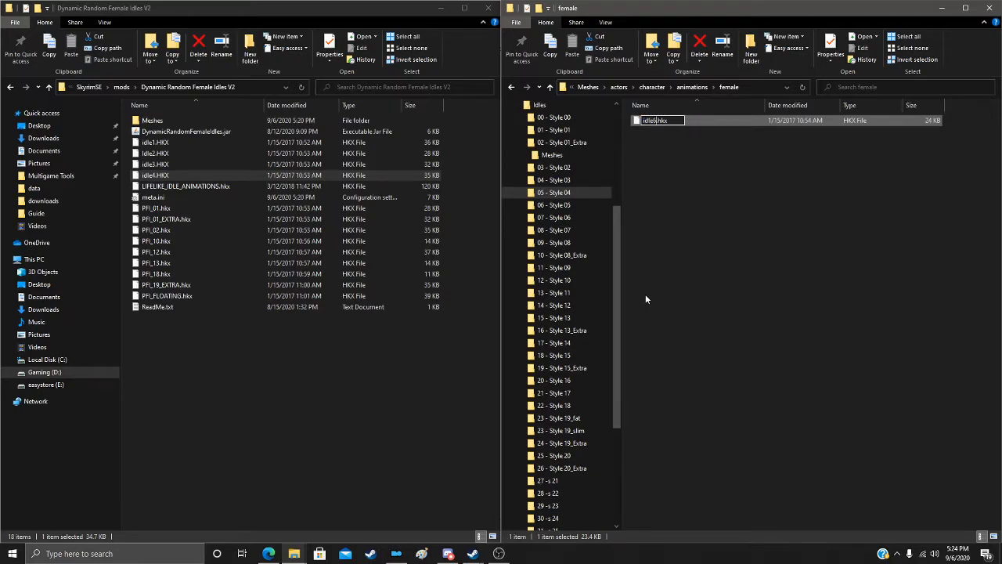
key(BackSpace)
text(5)
key(Return)
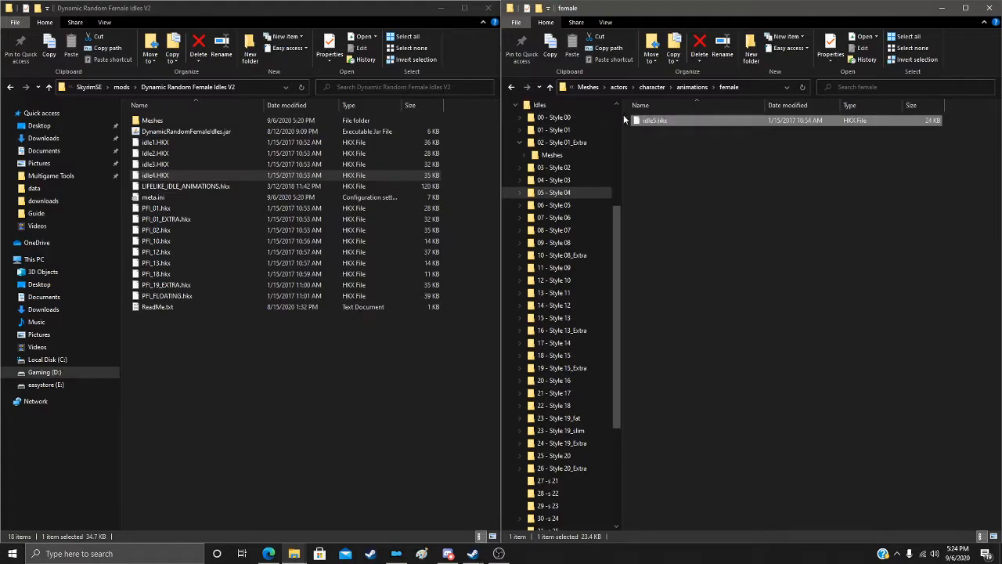
drag(659, 121, 167, 403)
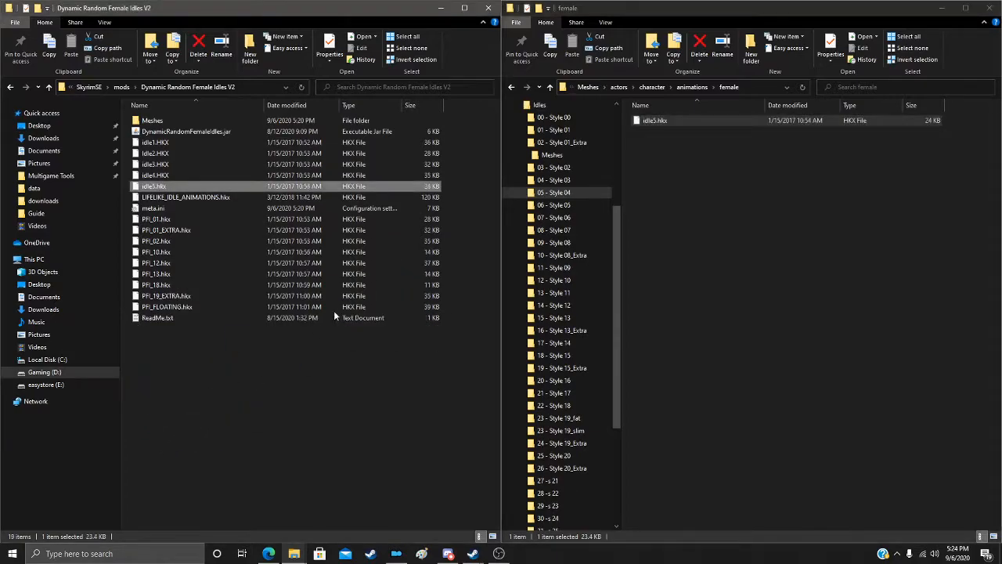
Step: Return to the female animations folder inside 04 - Style 03
click(557, 182)
double_click(667, 119)
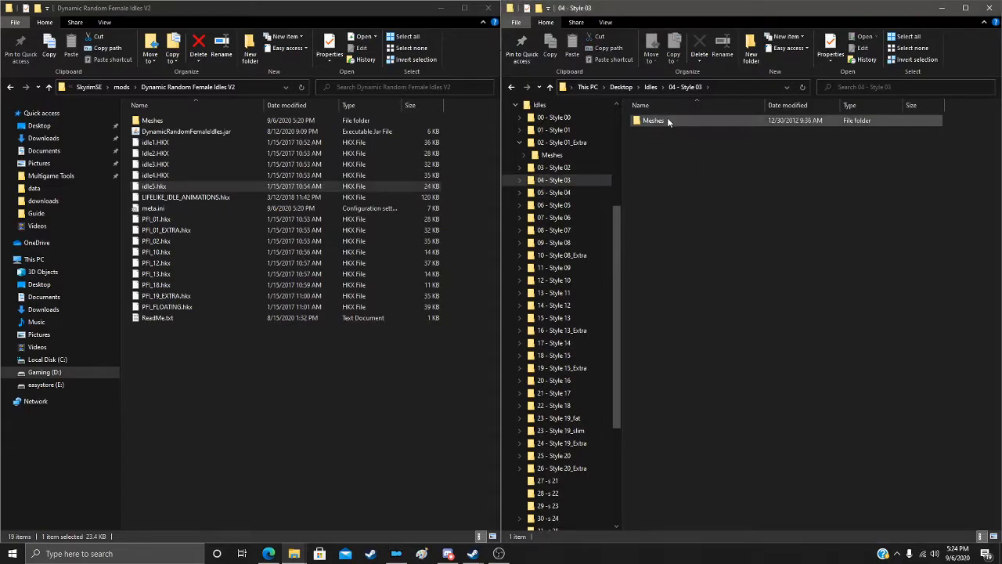
double_click(667, 120)
double_click(667, 120)
double_click(667, 120)
double_click(667, 119)
Step: Rename the Style 03 animation file as idle.HKX and copy it into the Dynamic Random Female Idles V2 folder
right_click(668, 121)
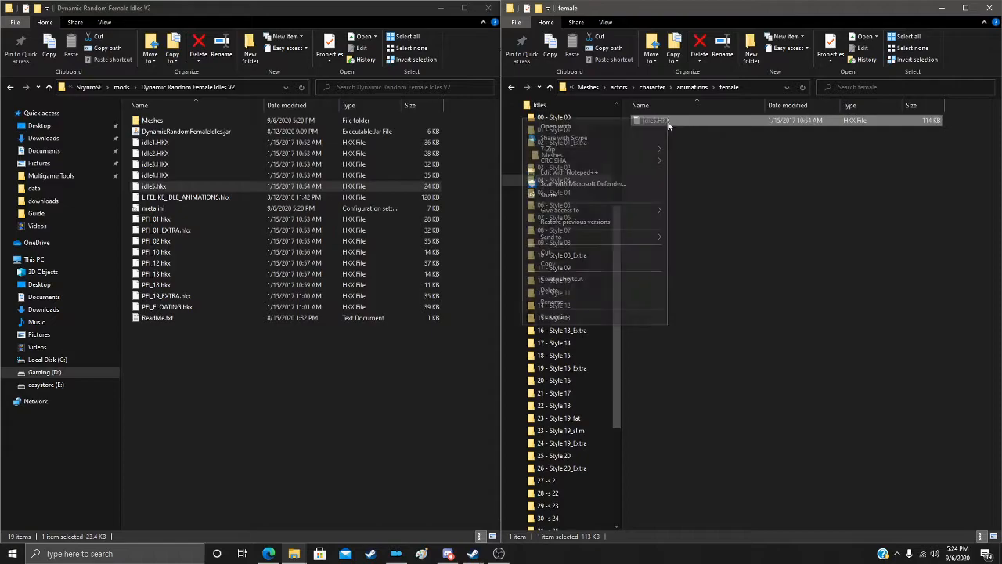
click(588, 302)
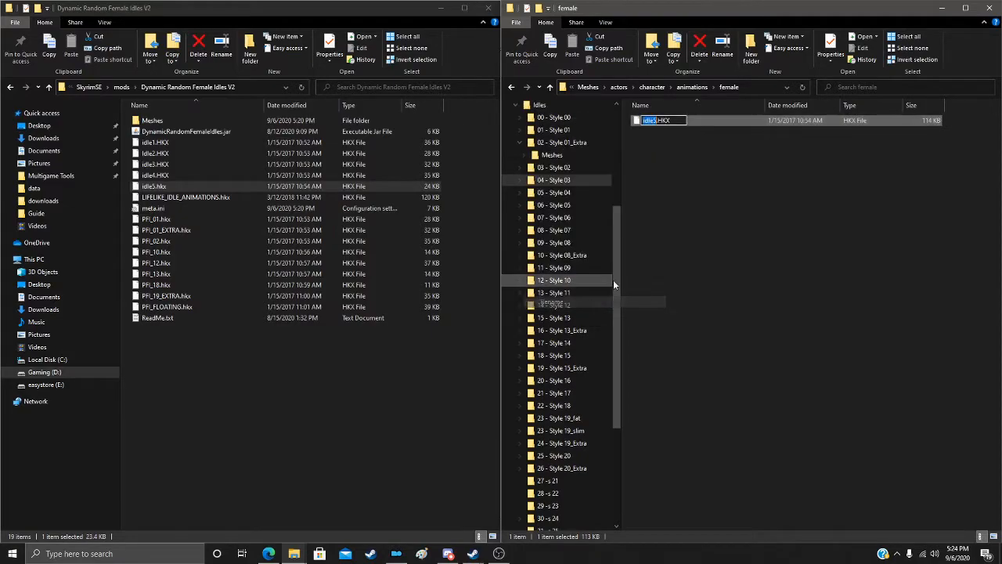
text(idle)
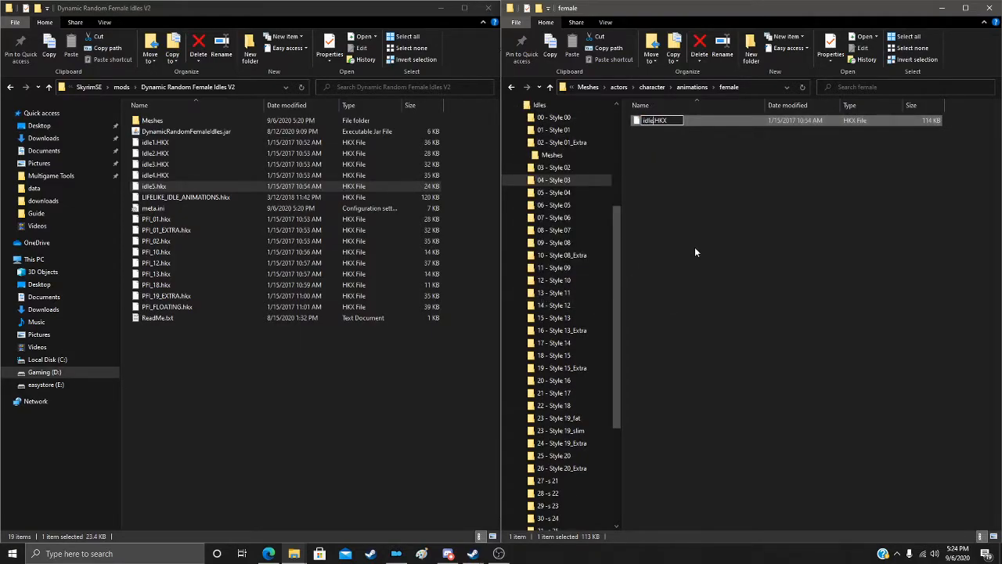
key(Return)
drag(656, 122, 195, 383)
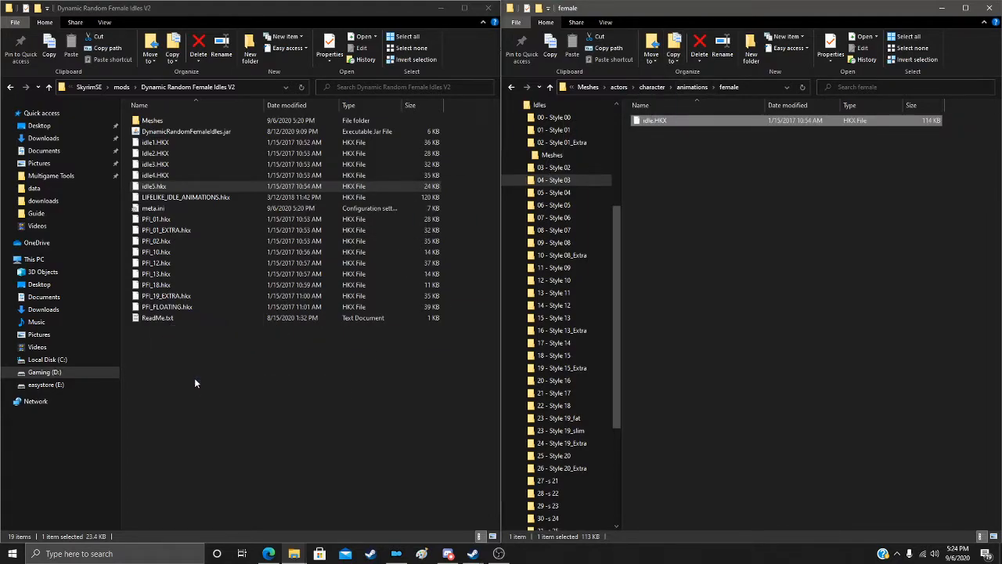
Step: Open the female animations folder inside 06 - Style 05
click(553, 209)
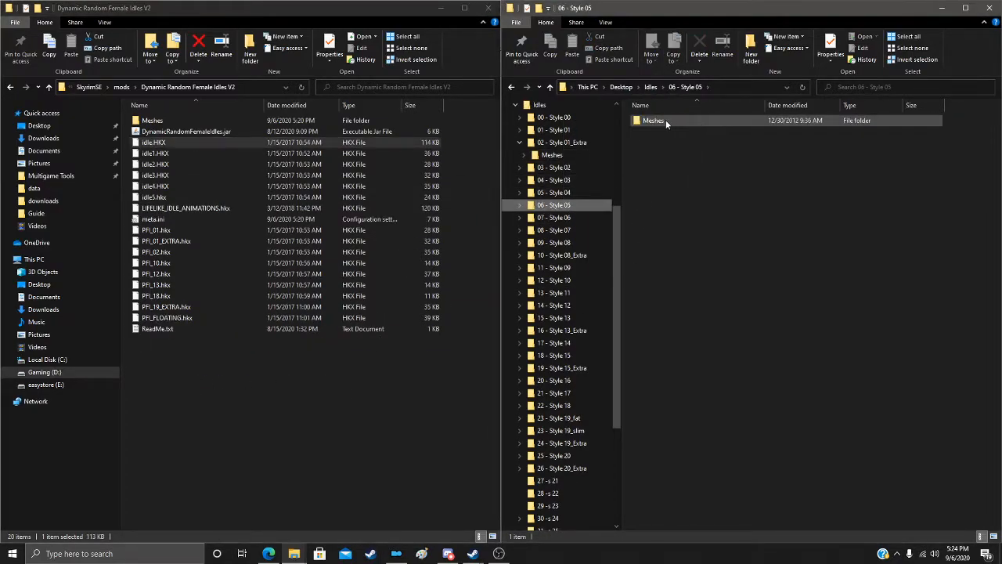
double_click(665, 120)
double_click(665, 120)
double_click(666, 120)
double_click(666, 119)
double_click(665, 120)
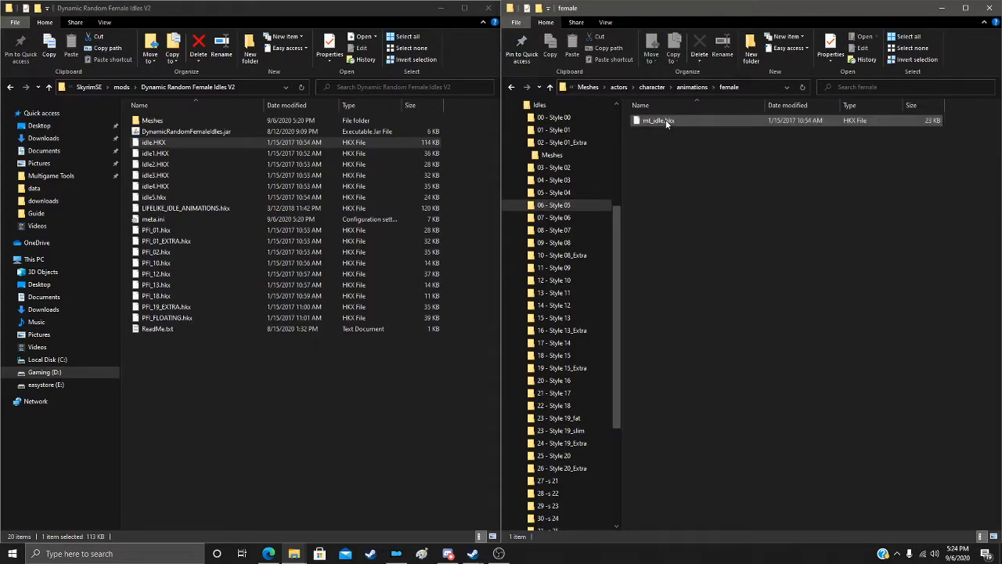
Step: Rename the Style 05 mt_idle.hkx file as idle6.hkx and copy it into the Dynamic Random Female Idles V2 folder
right_click(665, 120)
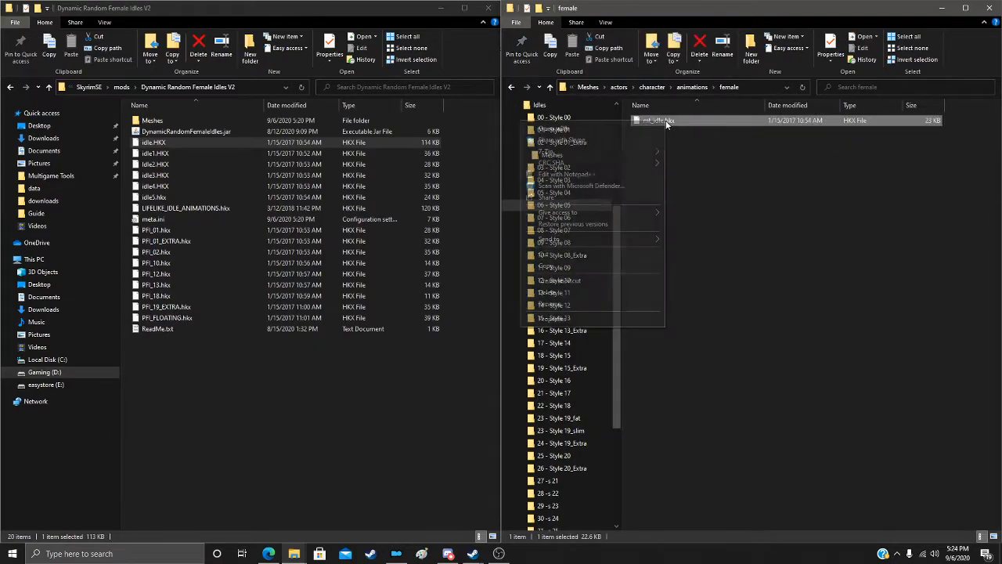
click(601, 304)
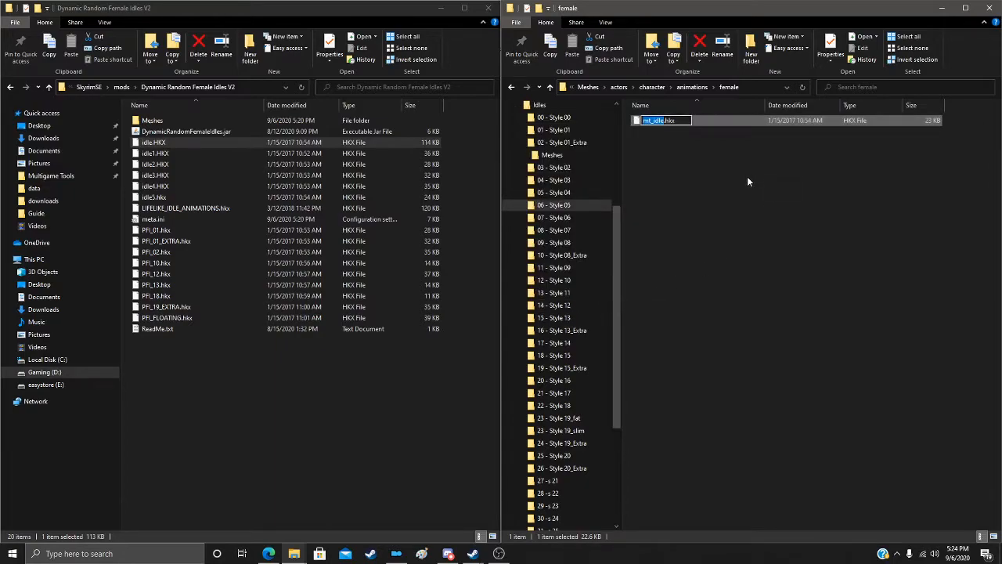
text(idle6)
key(Return)
drag(654, 120, 229, 399)
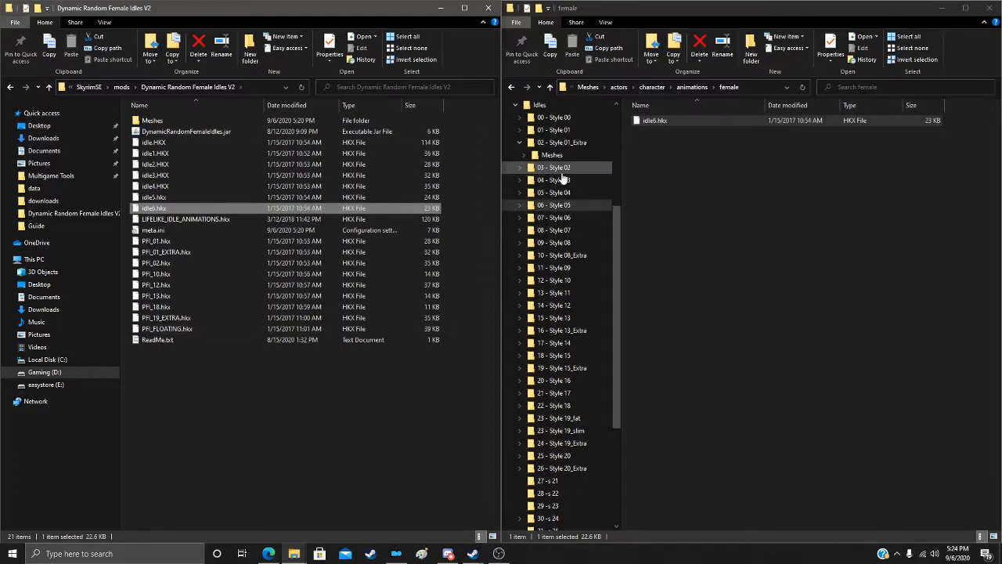
Step: Open the female animations folder inside 07 - Style 06
click(555, 218)
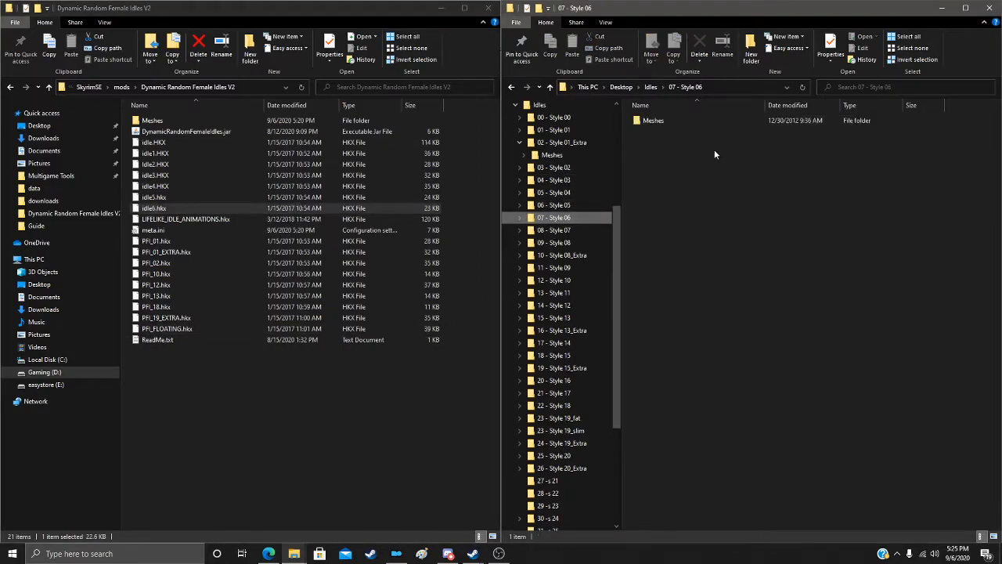
double_click(653, 120)
double_click(653, 121)
double_click(653, 121)
double_click(653, 120)
double_click(653, 121)
Step: Rename the Style 06 mt_idle.hkx file as idle7.hkx and copy it into the Dynamic Random Female Idles V2 folder
right_click(661, 121)
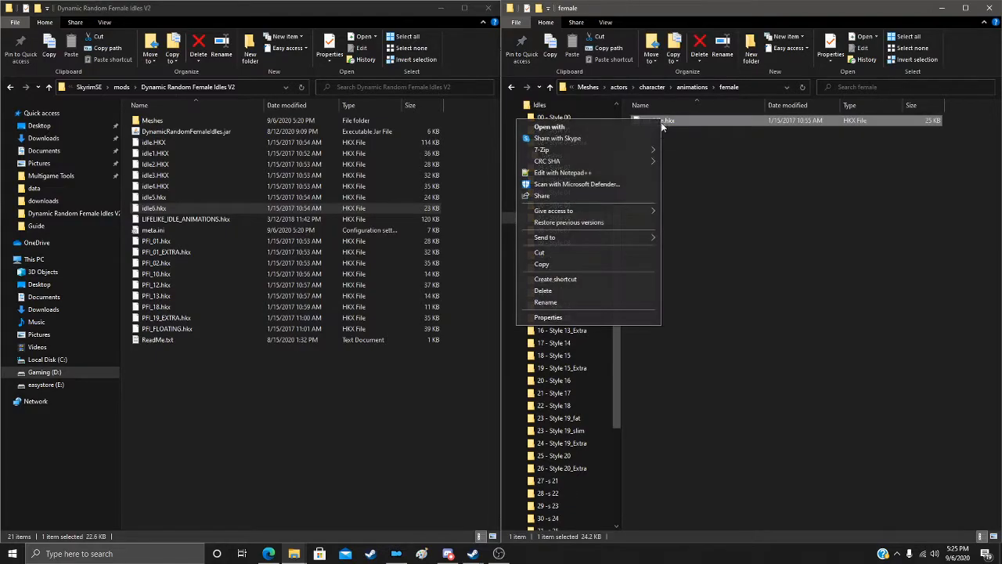
click(670, 300)
text(idle7.hkx)
key(Return)
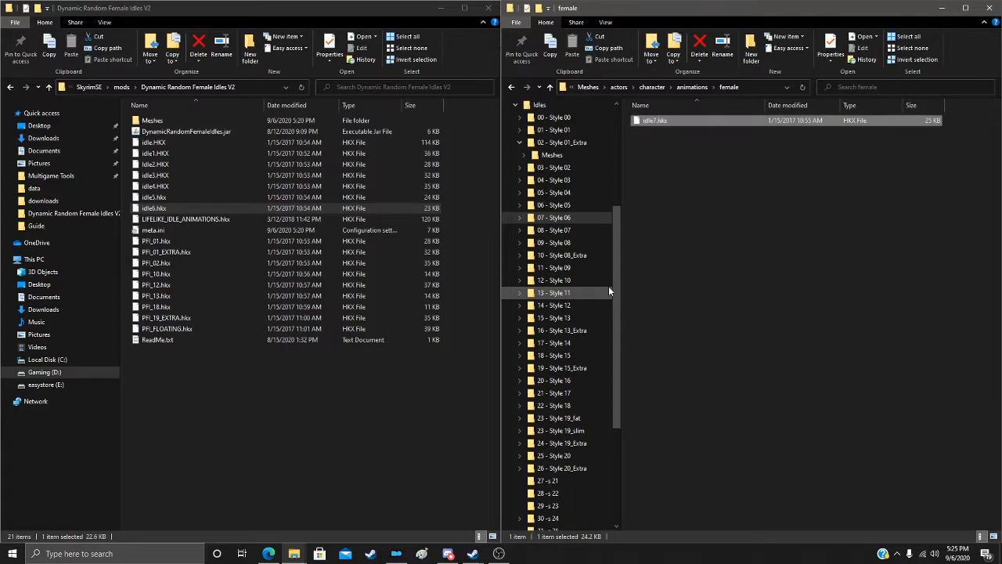
drag(654, 120, 180, 471)
Step: Open the female animations folder inside 08 - Style 07
click(554, 230)
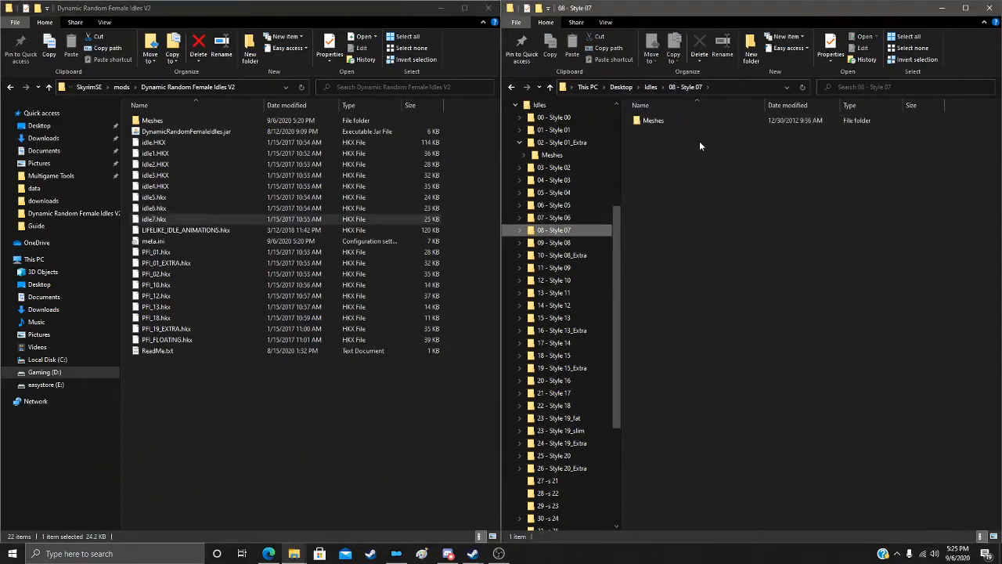
double_click(655, 119)
double_click(656, 120)
double_click(655, 120)
double_click(655, 120)
double_click(655, 120)
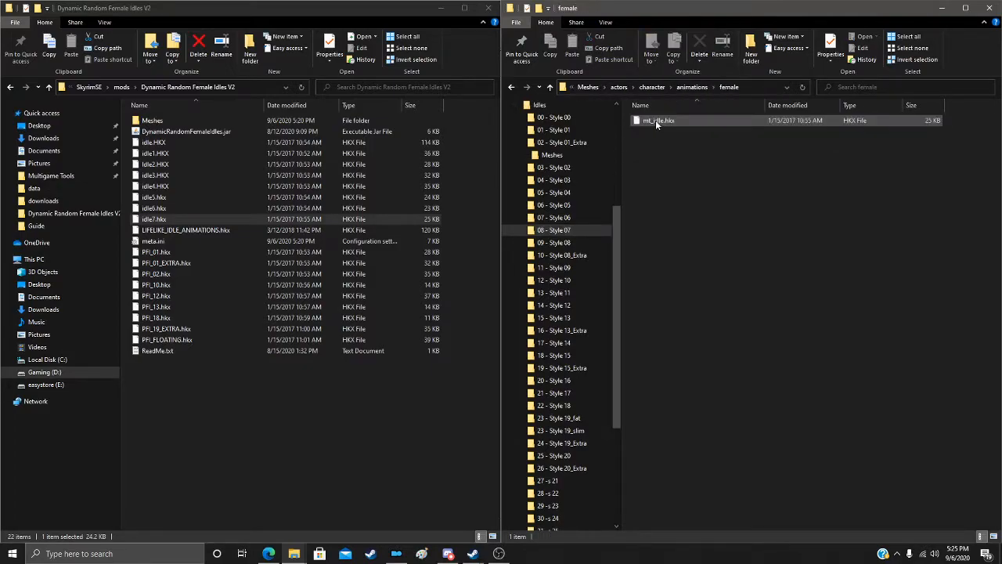
Step: Rename the Style 07 mt_idle.hkx file as idle8.hkx and copy it into the Dynamic Random Female Idles V2 folder
right_click(655, 120)
click(601, 303)
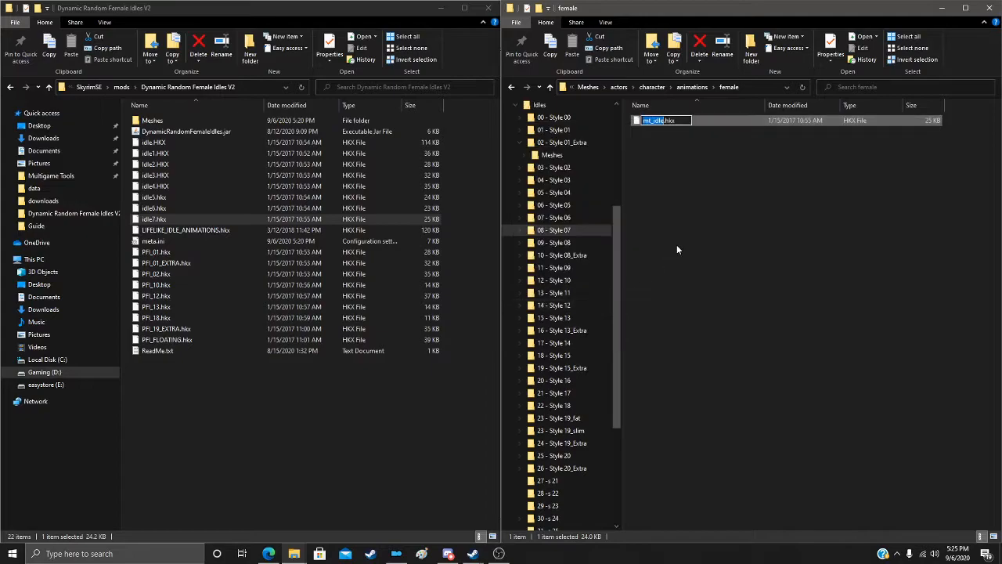
text(idle8)
key(Return)
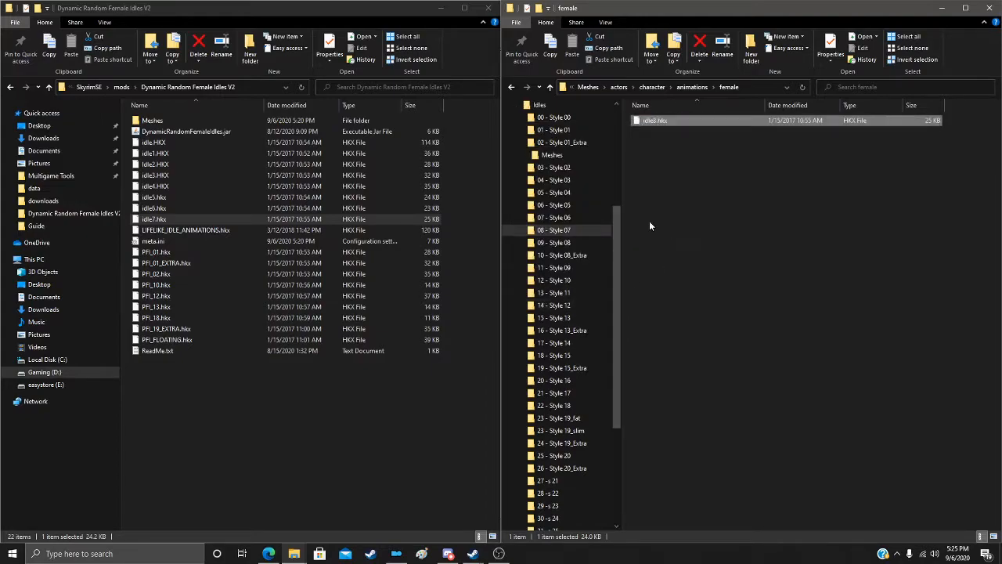
drag(658, 125, 465, 347)
Step: Open the female animations folder inside 09 - Style 08
scroll(560, 257, down, 1)
click(558, 204)
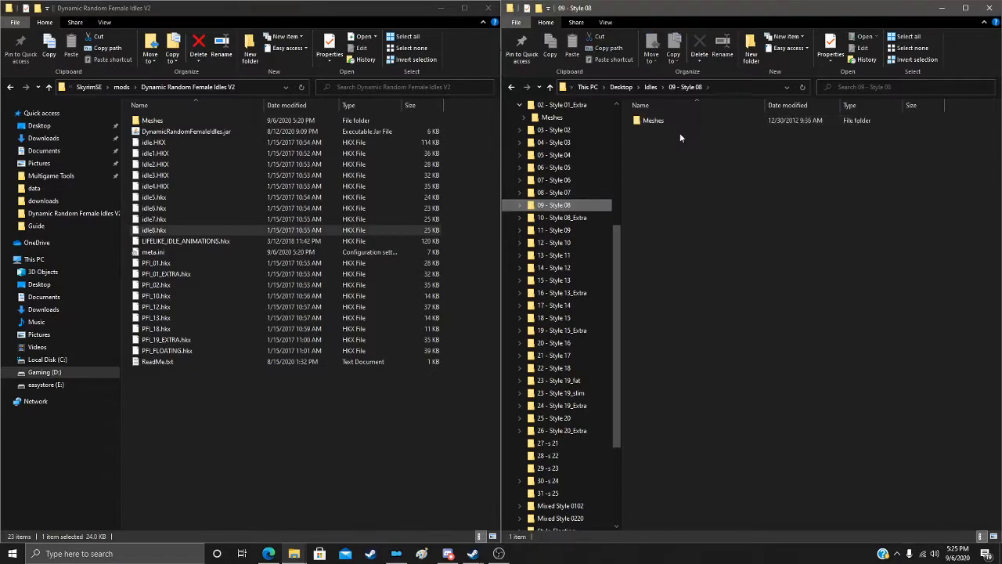
double_click(662, 120)
double_click(662, 120)
double_click(662, 121)
double_click(662, 120)
double_click(662, 120)
Step: Rename the Style 08 mt_idle.hkx file as idle9.hkx and copy it into the Dynamic Random Female Idles V2 folder
right_click(662, 120)
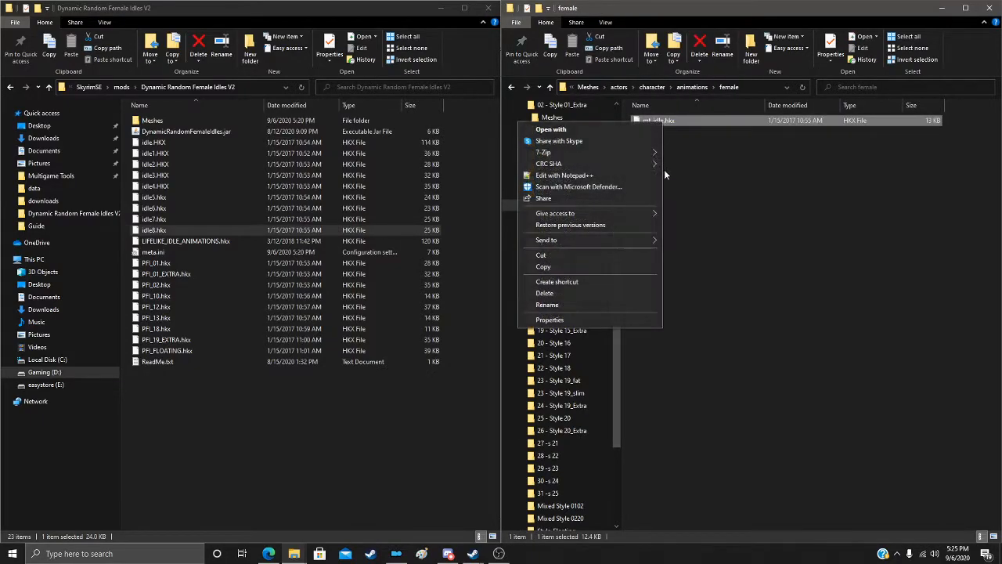
click(591, 305)
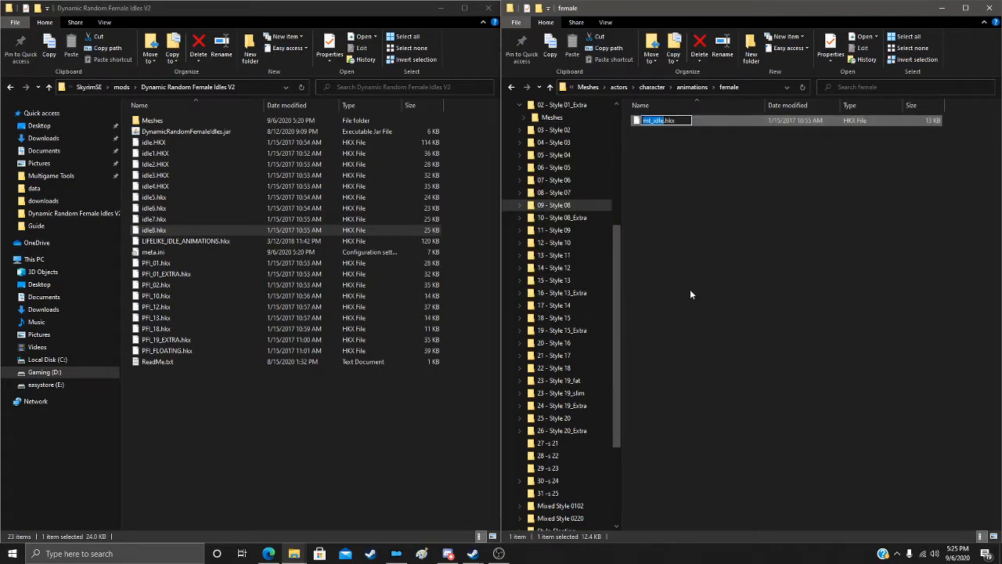
text(idle9)
key(Return)
drag(654, 121, 235, 436)
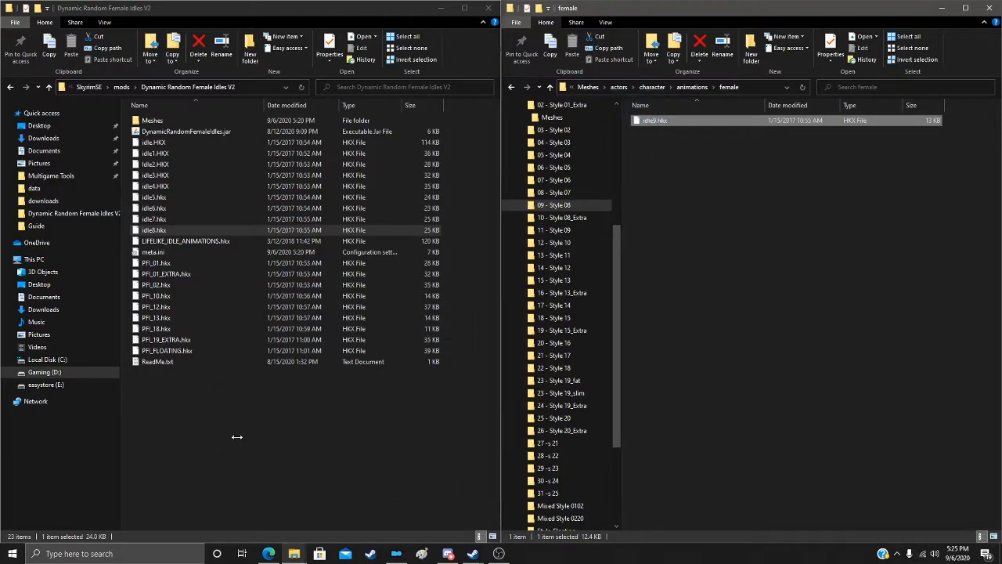
Step: Open the female animations folder inside 10 - Style 08_Extra
click(563, 220)
double_click(661, 122)
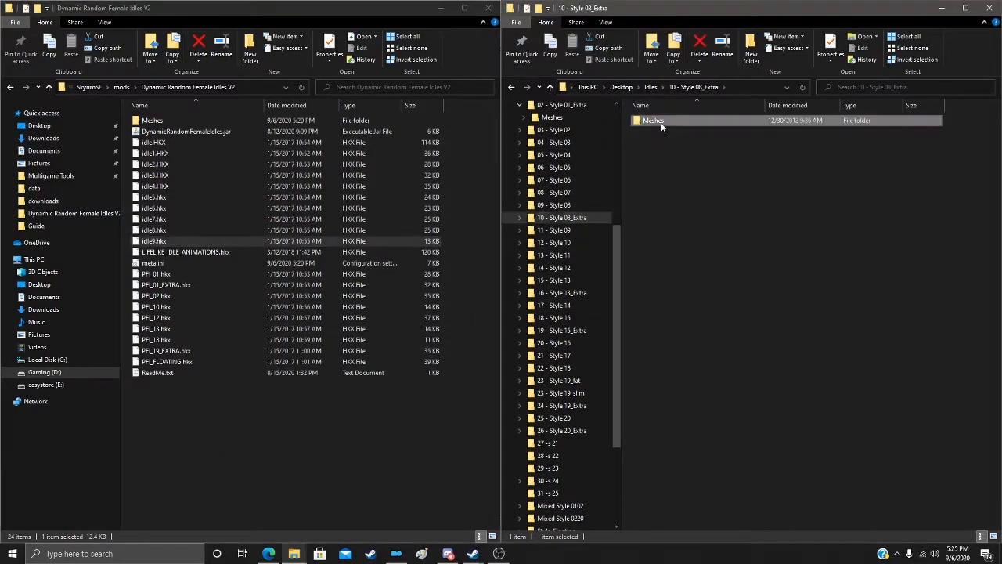
double_click(660, 122)
double_click(661, 122)
double_click(661, 122)
double_click(660, 122)
Step: Rename the Style 08_Extra mt_idle.hkx file as idle10.hkx and copy it into the Dynamic Random Female Idles V2 folder
right_click(660, 124)
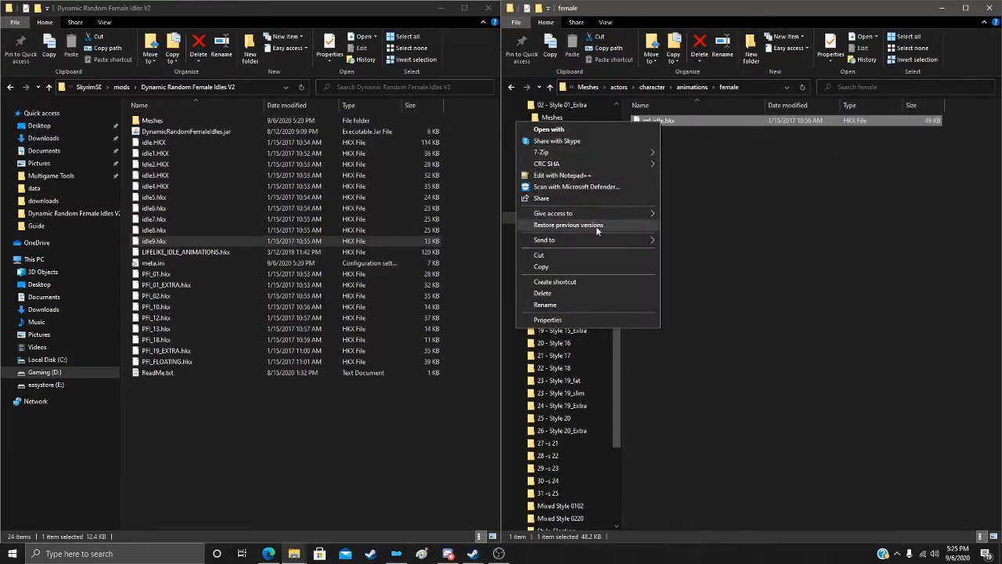
click(595, 307)
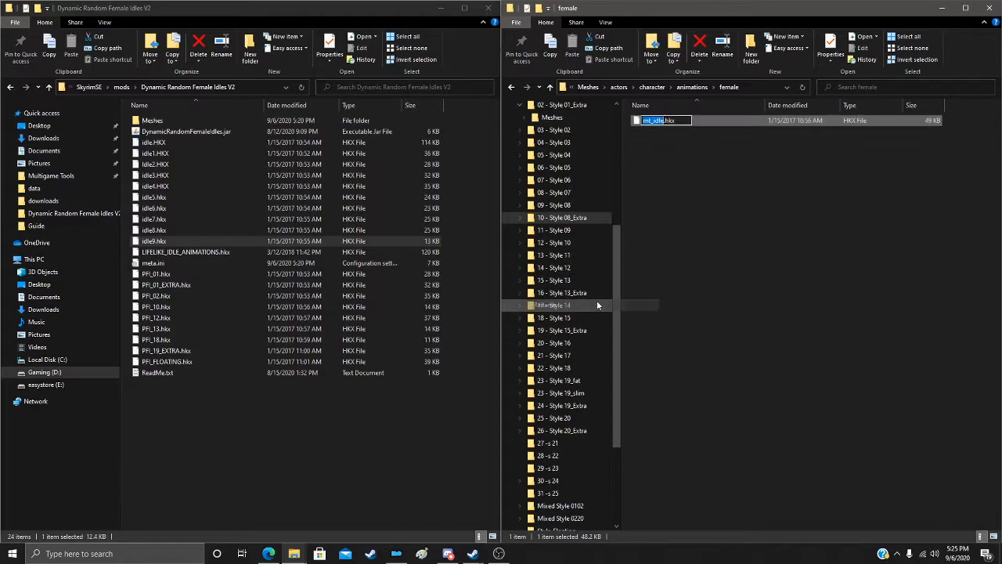
text(idle)
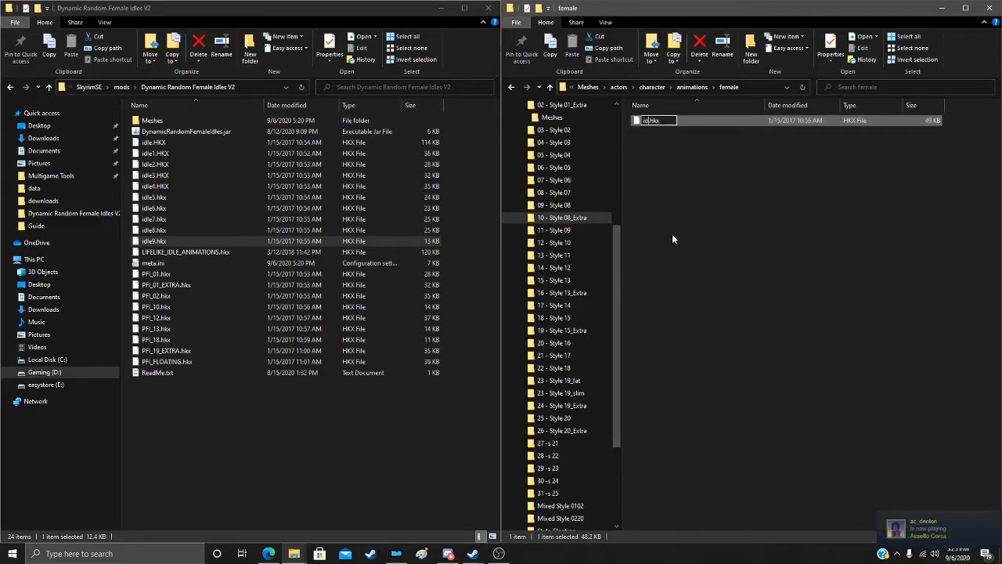
text(10)
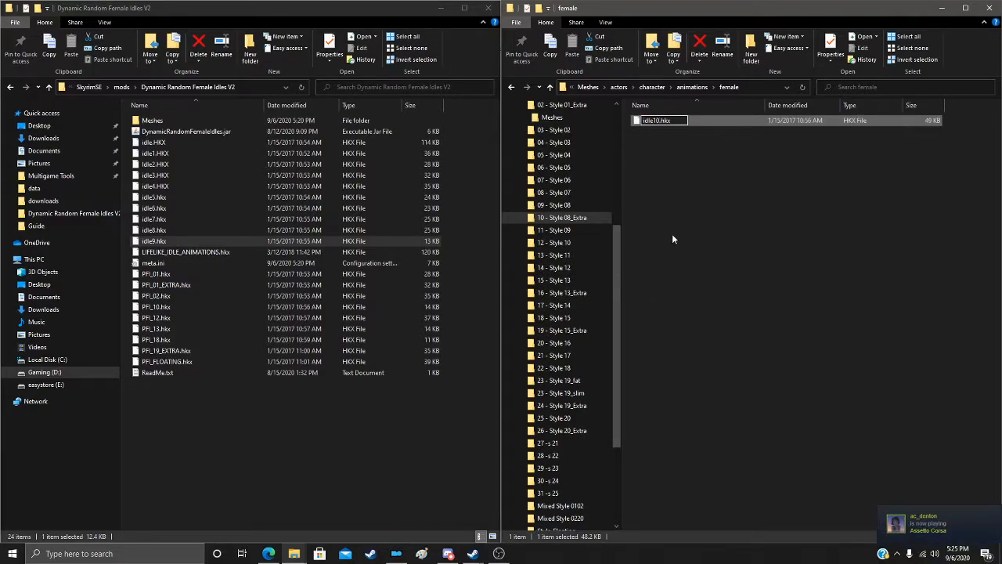
key(Return)
drag(652, 120, 287, 412)
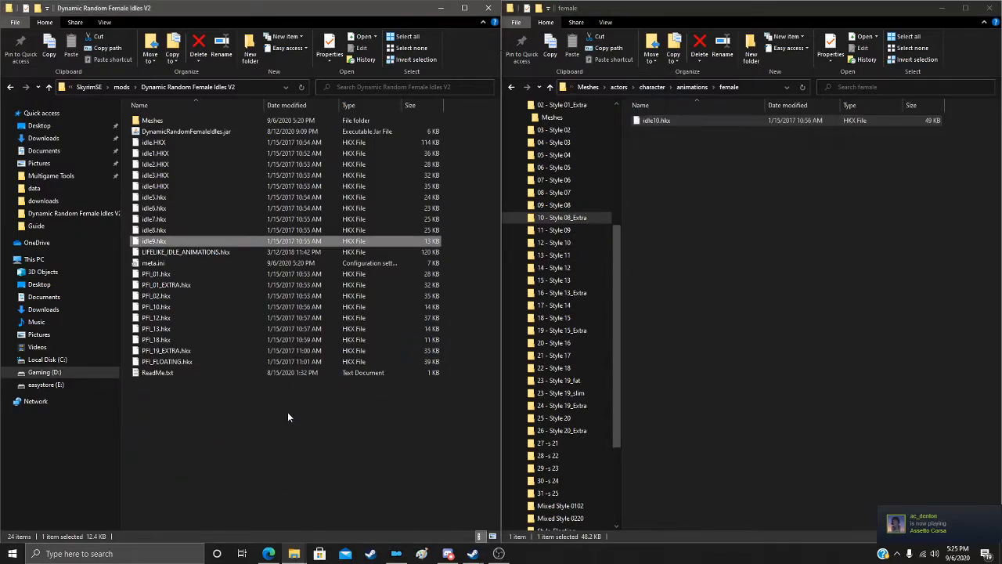
Step: Open the female animations folder inside 11 - Style 09
click(563, 230)
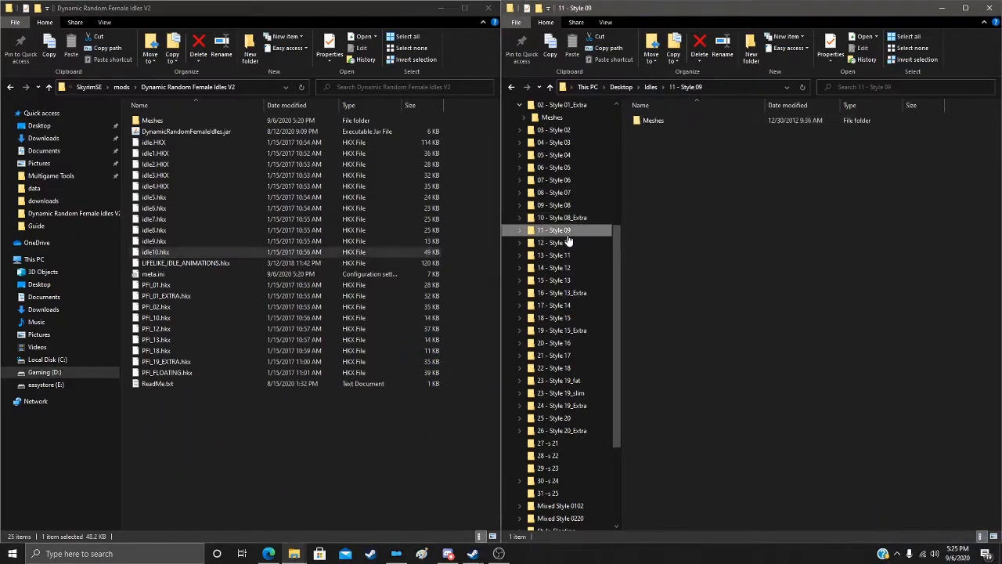
double_click(650, 121)
click(644, 123)
double_click(645, 123)
double_click(644, 123)
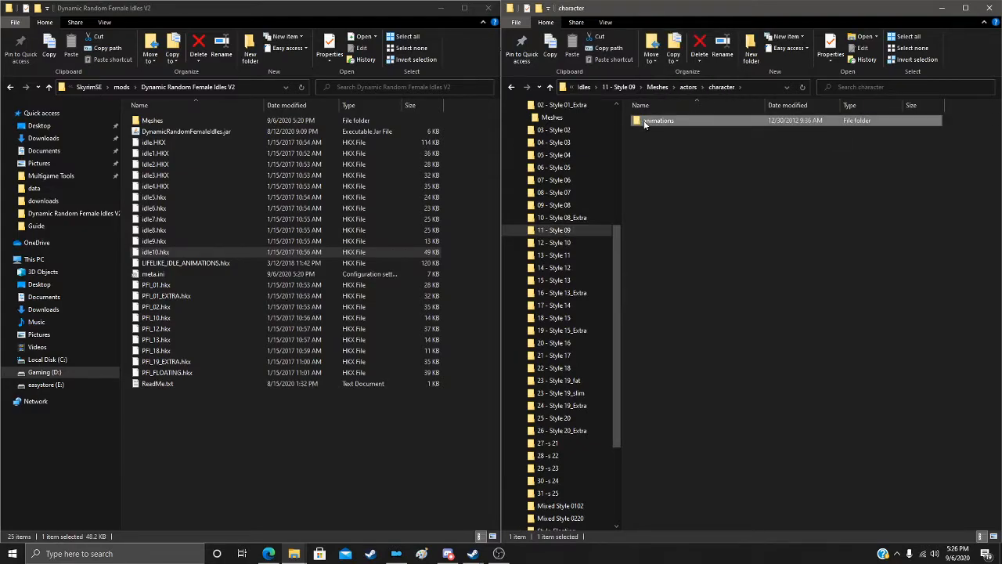
double_click(644, 122)
double_click(644, 123)
click(644, 123)
Step: Rename the Style 09 mt_idle.hkx file as idle11.hkx and copy it into the Dynamic Random Female Idles V2 folder
right_click(644, 128)
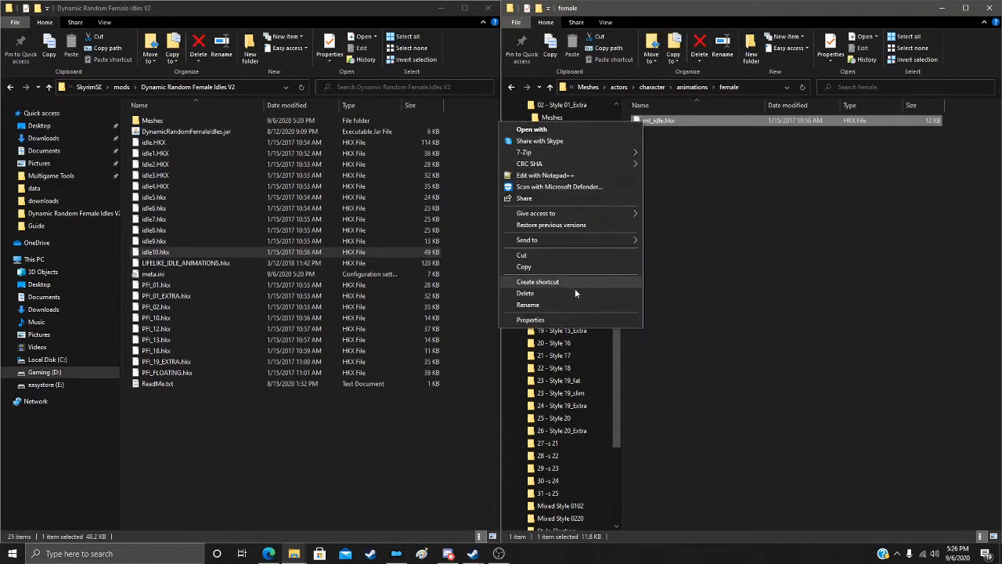
click(573, 304)
text(idle11.hkx)
key(Return)
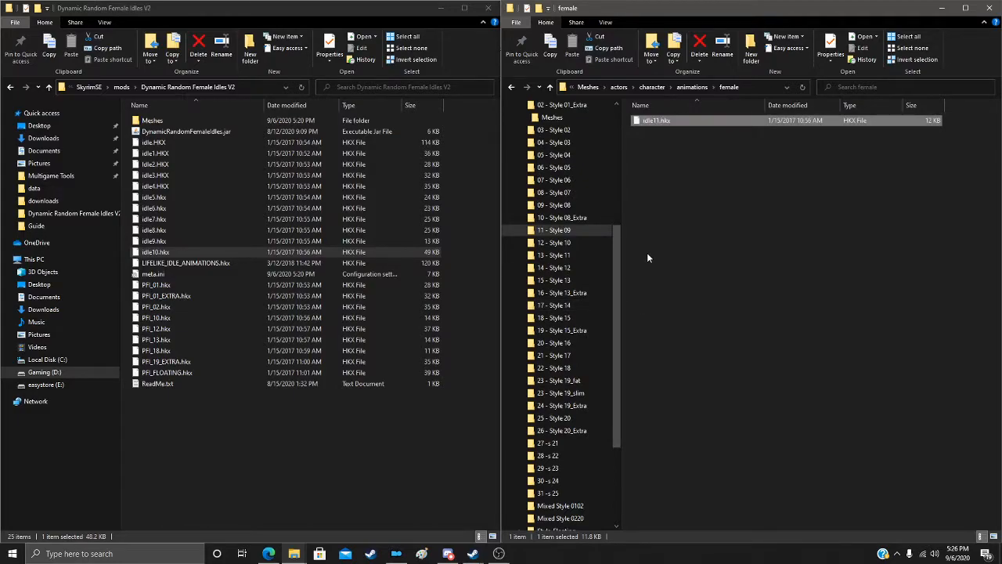
drag(657, 121, 238, 441)
Step: Open the female animations folder inside 12 - Style 10
click(554, 242)
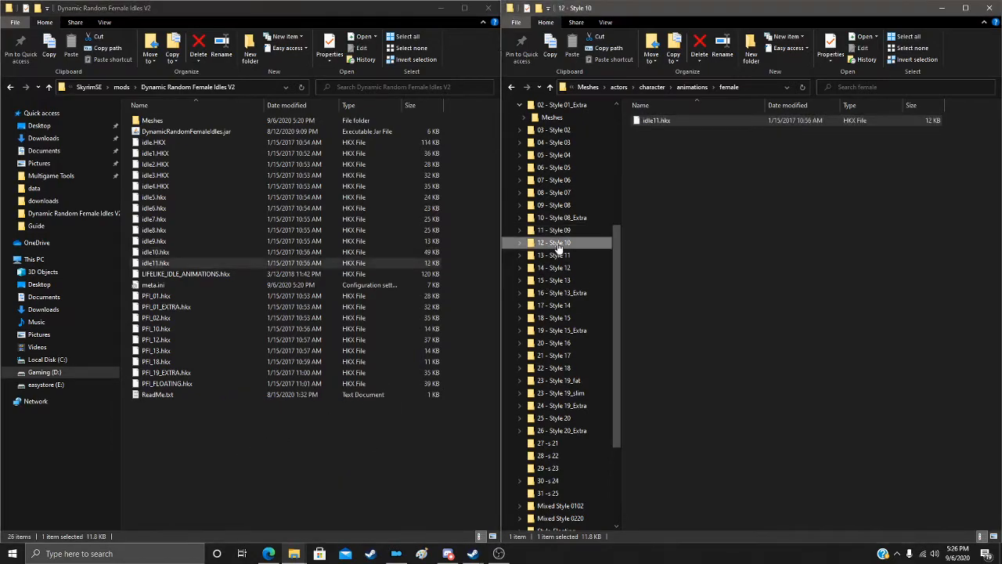
click(656, 123)
double_click(657, 121)
double_click(657, 121)
double_click(657, 120)
double_click(656, 120)
double_click(657, 120)
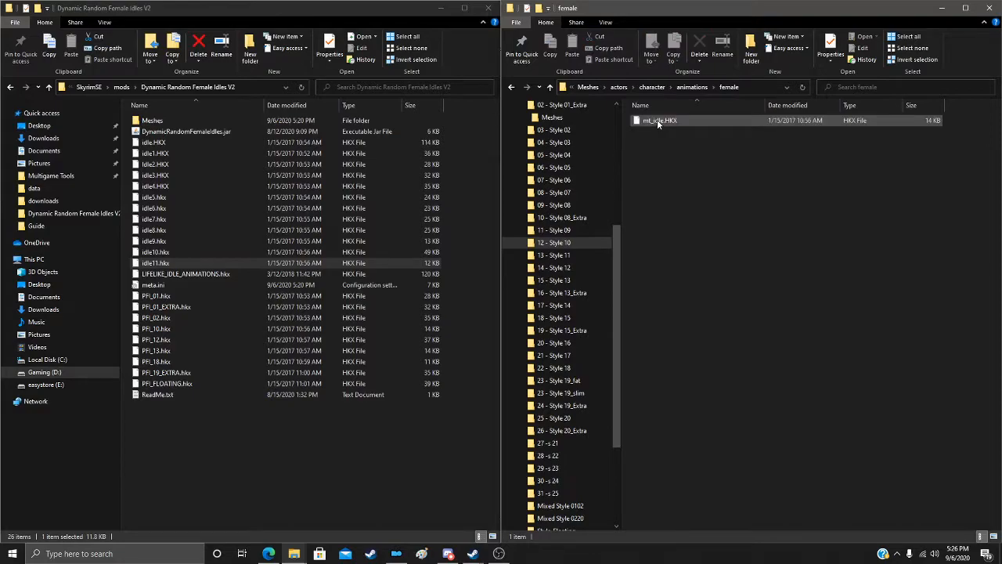
Step: Rename the Style 10 mt_idle.HKX file as idle12.HKX and copy it into the Dynamic Random Female Idles V2 folder
right_click(656, 120)
click(576, 305)
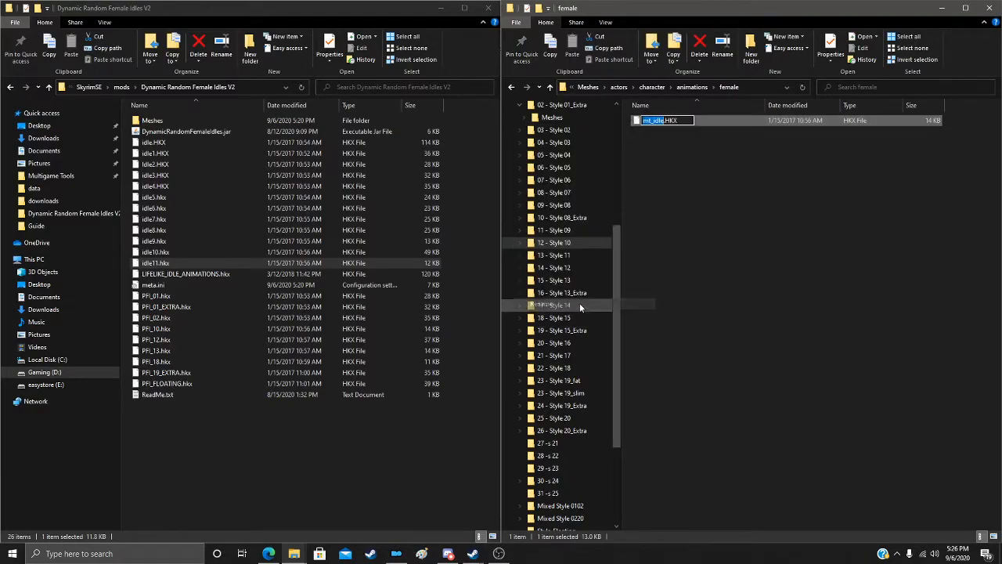
text(idle13)
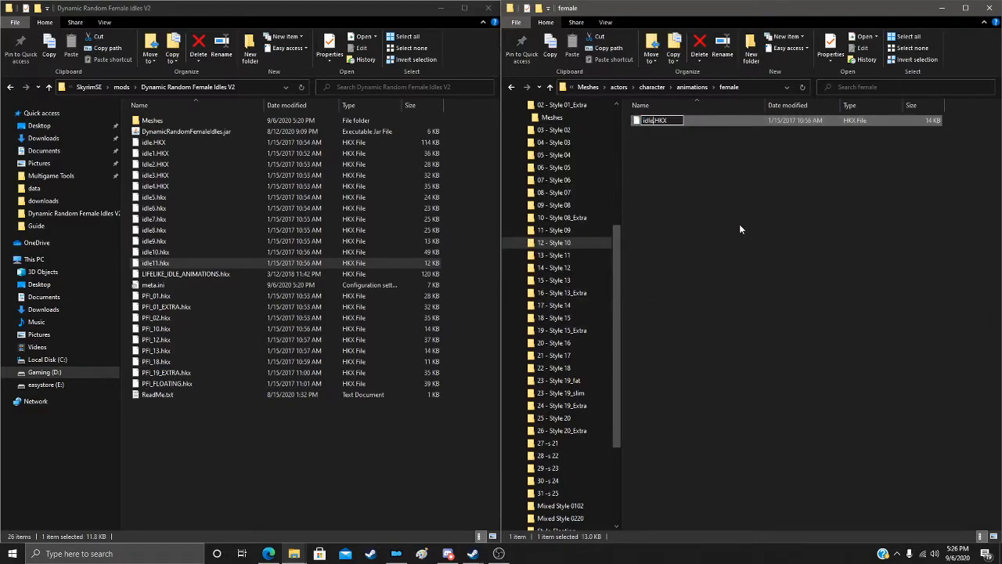
key(BackSpace)
text(2)
key(Return)
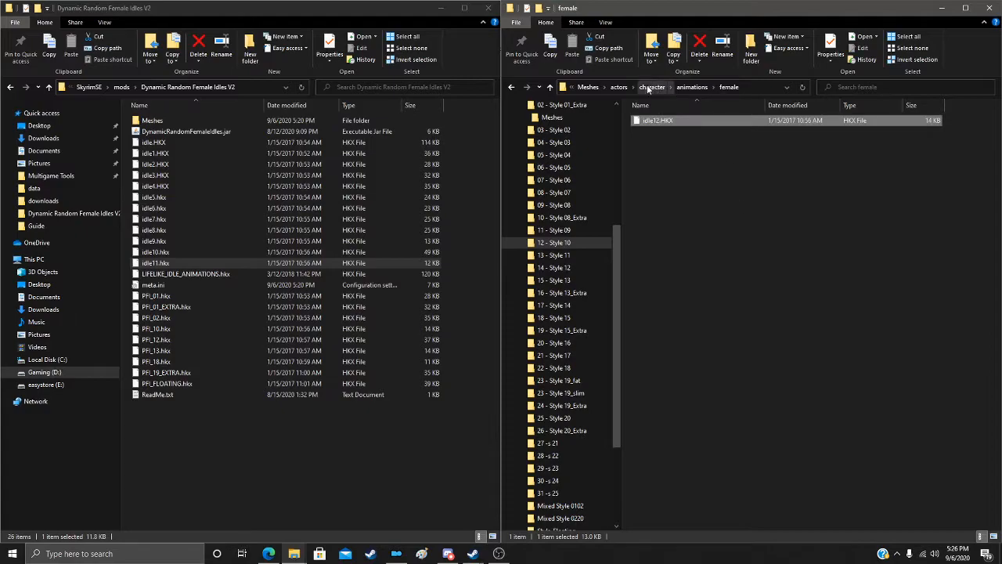
drag(657, 123, 205, 454)
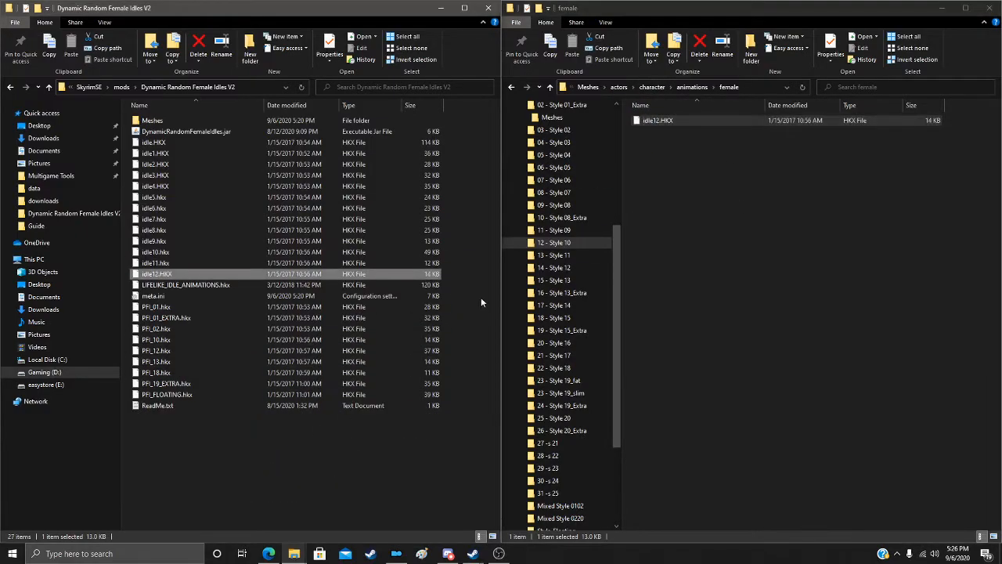
Step: Open the female animations folder inside 13 - Style 11
click(562, 256)
double_click(678, 121)
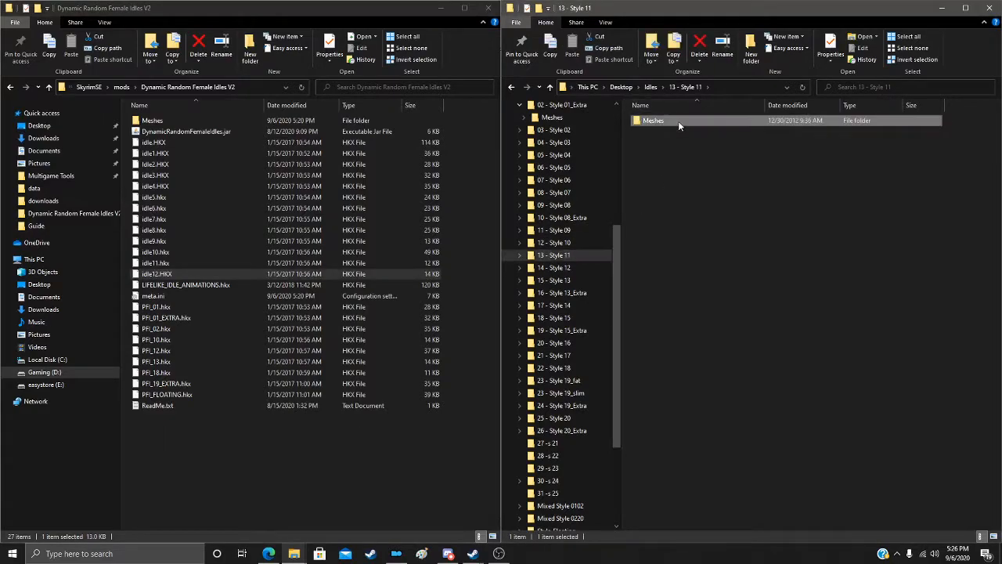
double_click(678, 121)
double_click(678, 121)
double_click(678, 121)
double_click(678, 121)
right_click(678, 121)
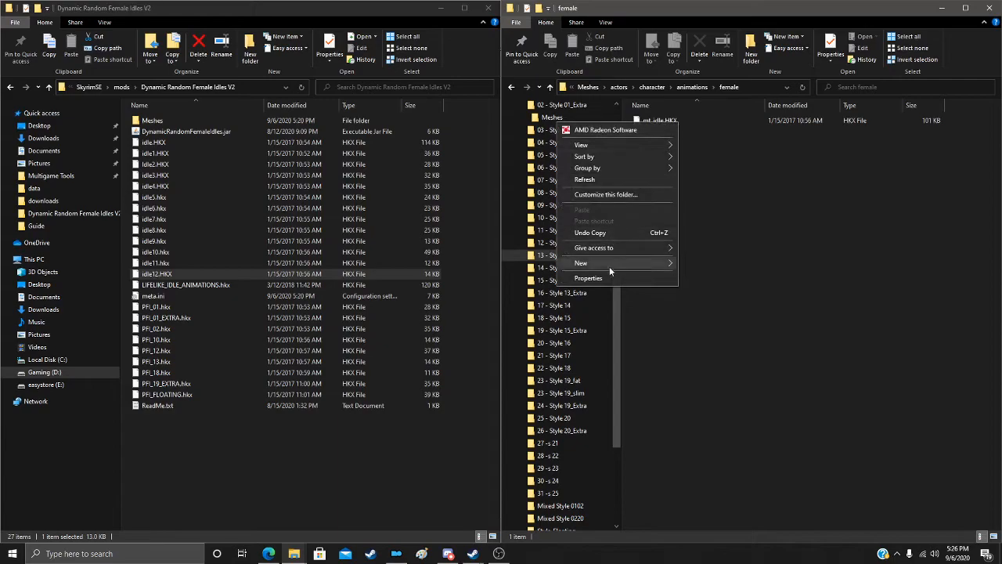
click(722, 185)
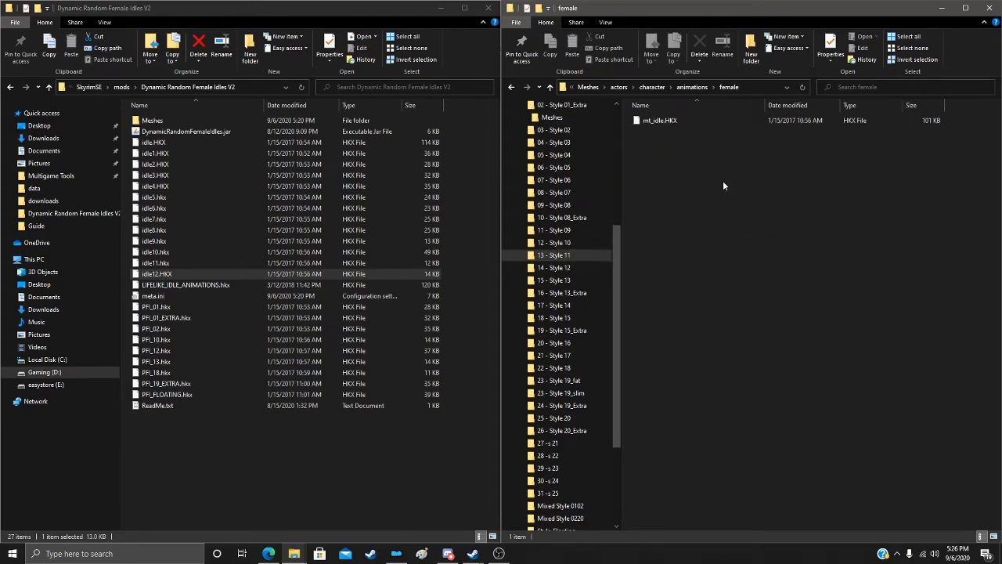
right_click(688, 121)
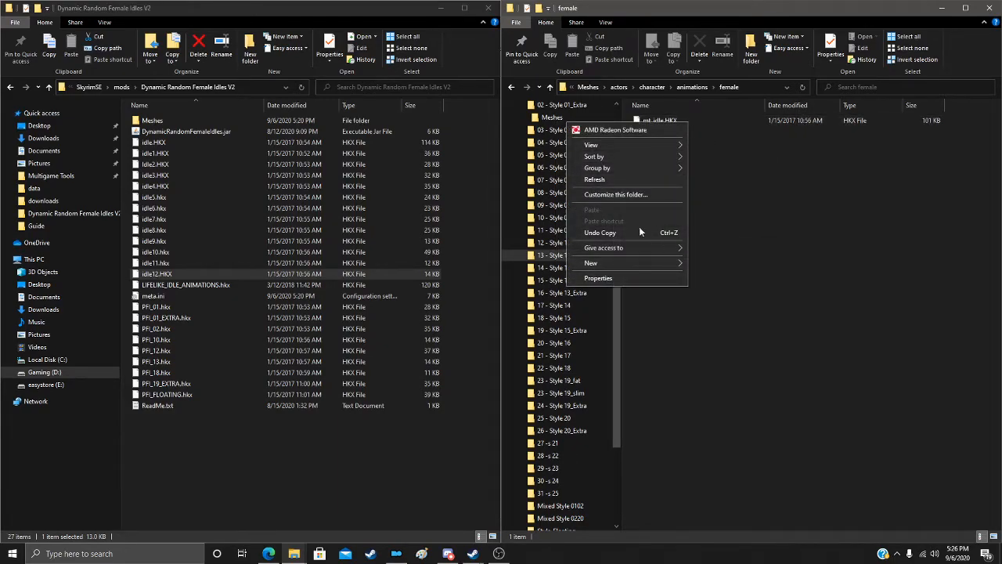
click(706, 163)
Step: Rename the Style 11 mt_idle.HKX file as idle13.HKX and copy it into the Dynamic Random Female Idles V2 folder
right_click(656, 120)
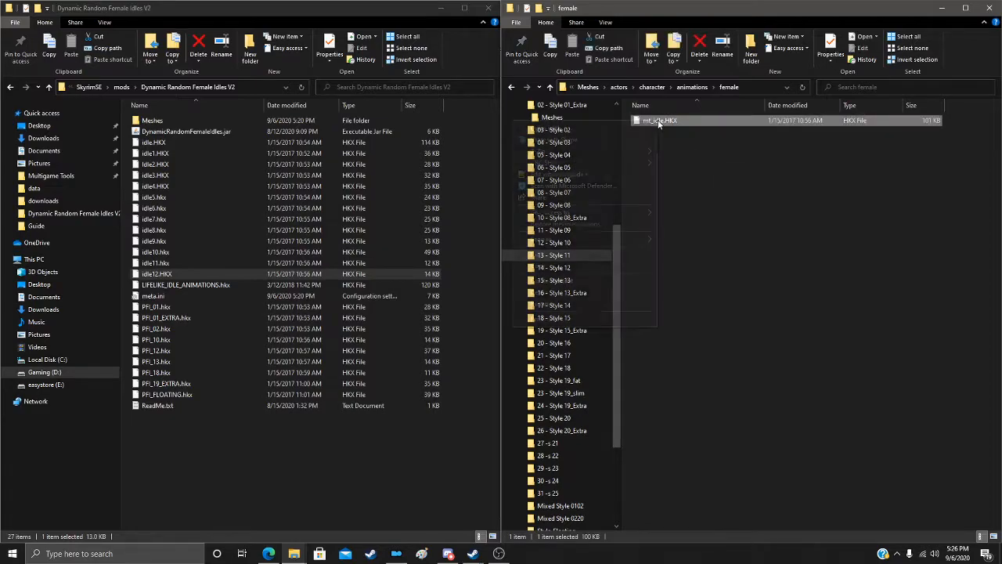
click(578, 305)
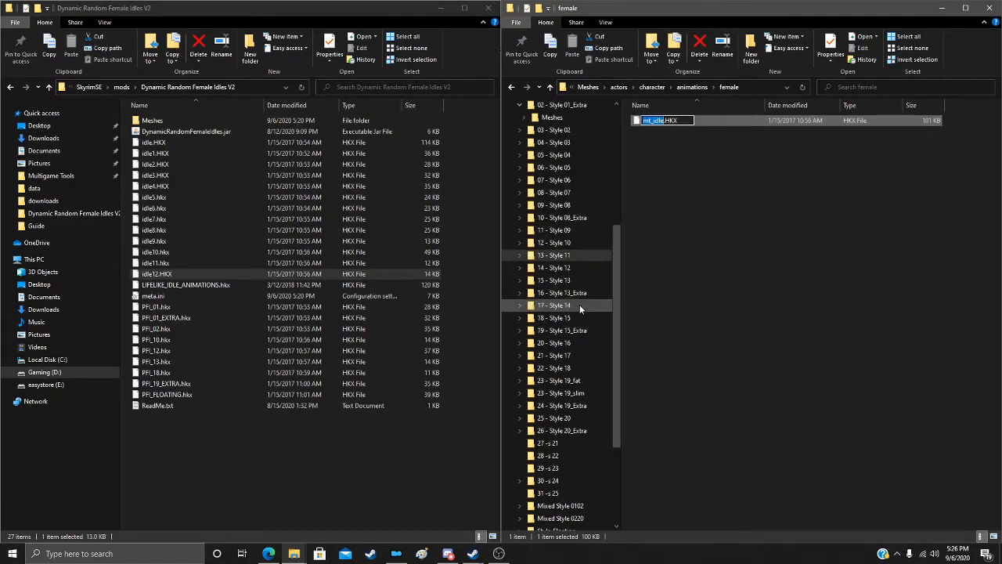
text(idle13)
key(Return)
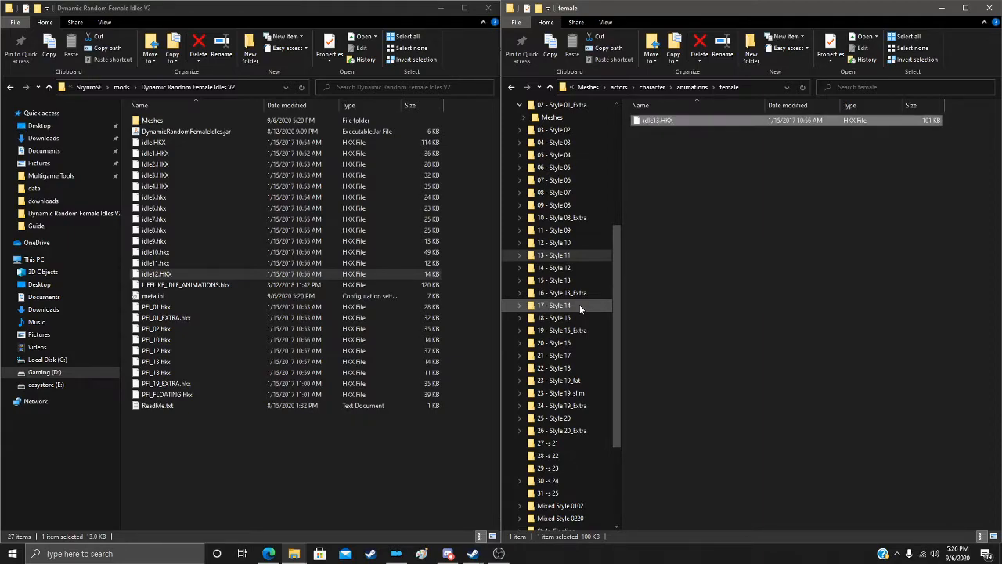
drag(682, 122, 196, 470)
Step: Open the female animations folder inside 14 - Style 12
click(560, 267)
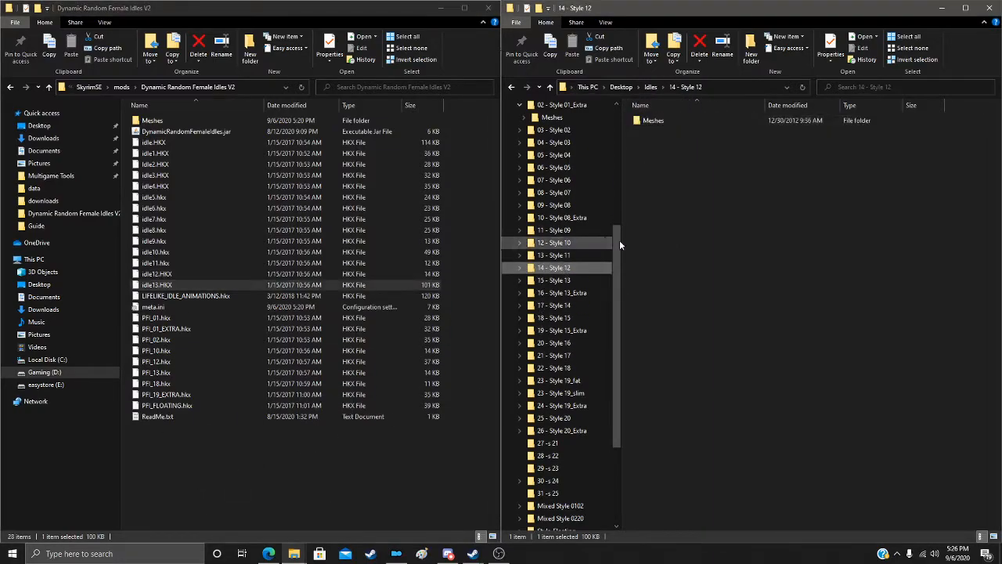
double_click(664, 122)
double_click(664, 122)
double_click(663, 122)
double_click(663, 122)
double_click(663, 122)
Step: Rename the Style 12 mt_idle.HKX file as idle14.HKX and copy it into the Dynamic Random Female Idles V2 folder
right_click(663, 123)
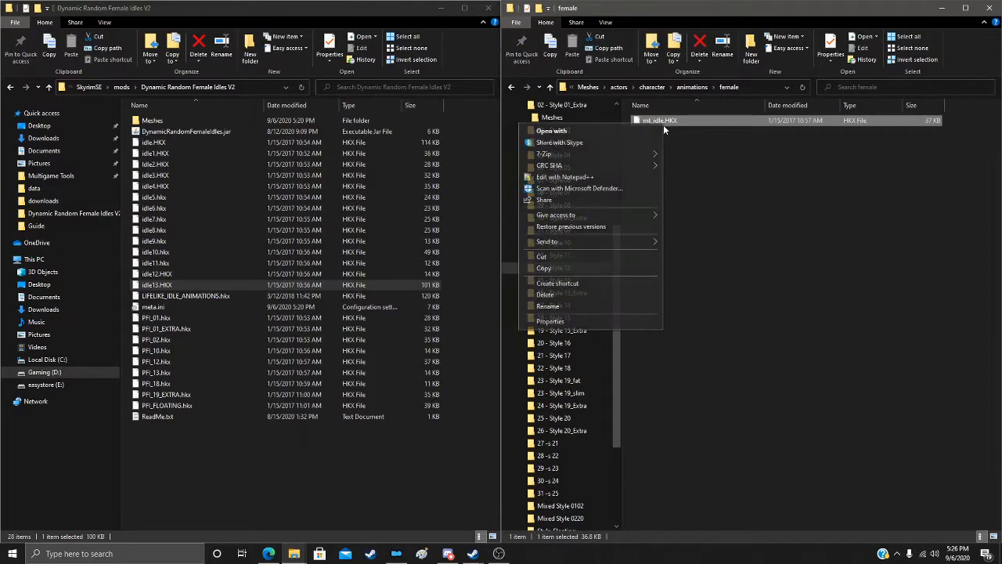
click(585, 307)
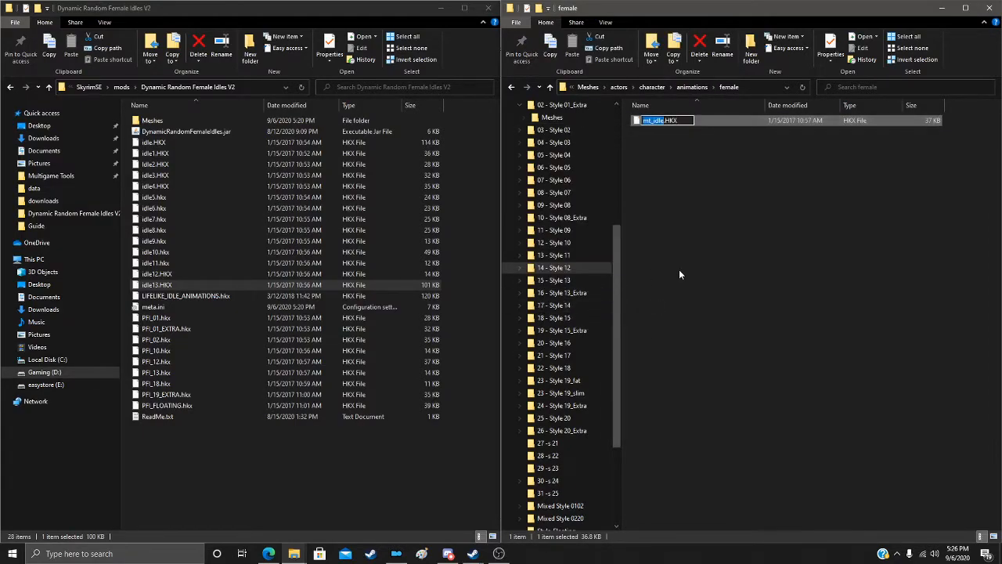
text(idle14)
key(Return)
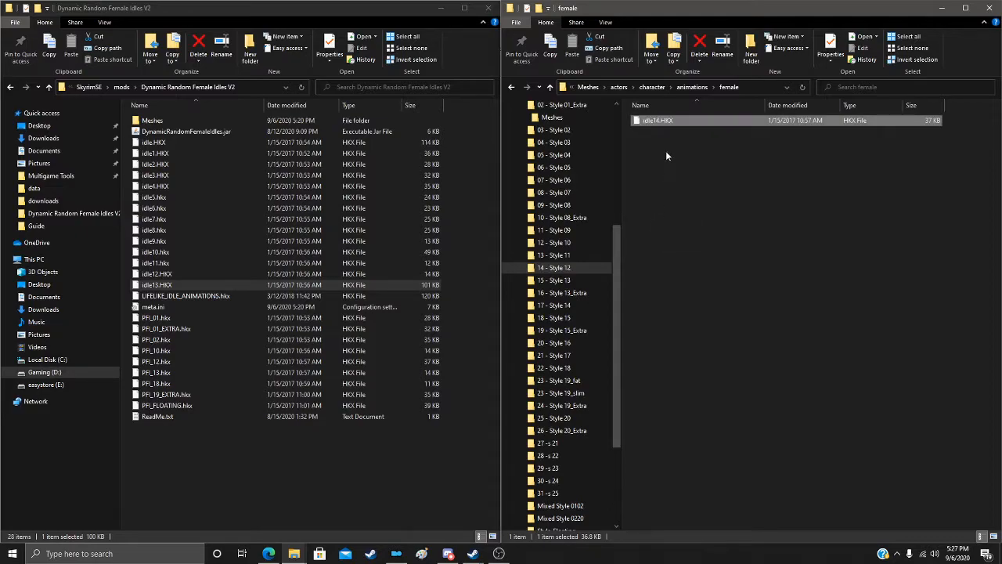
drag(656, 123, 177, 470)
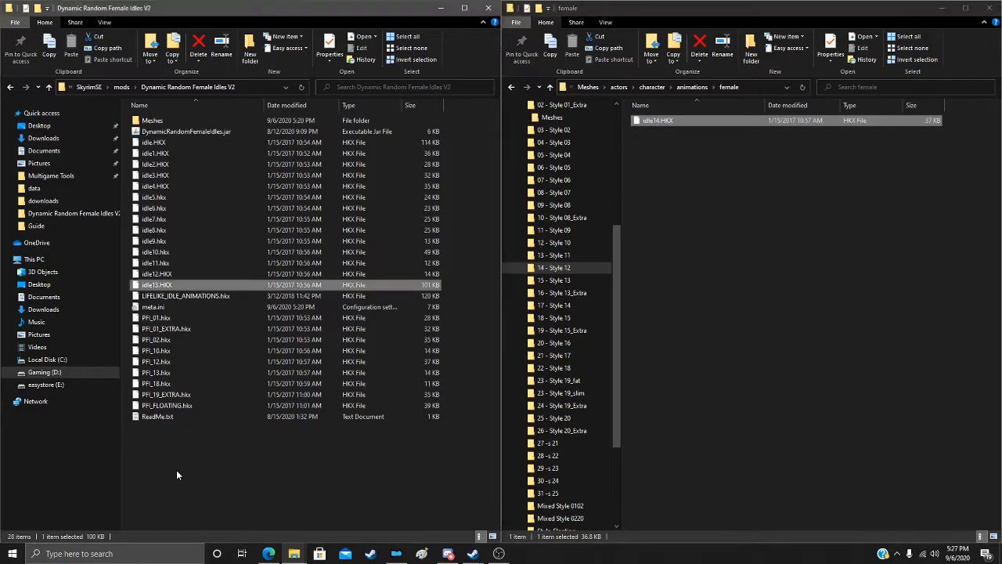
Step: Open the female animations folder inside 15 - Style 13
click(565, 282)
double_click(656, 122)
double_click(656, 122)
double_click(657, 122)
double_click(656, 122)
double_click(656, 123)
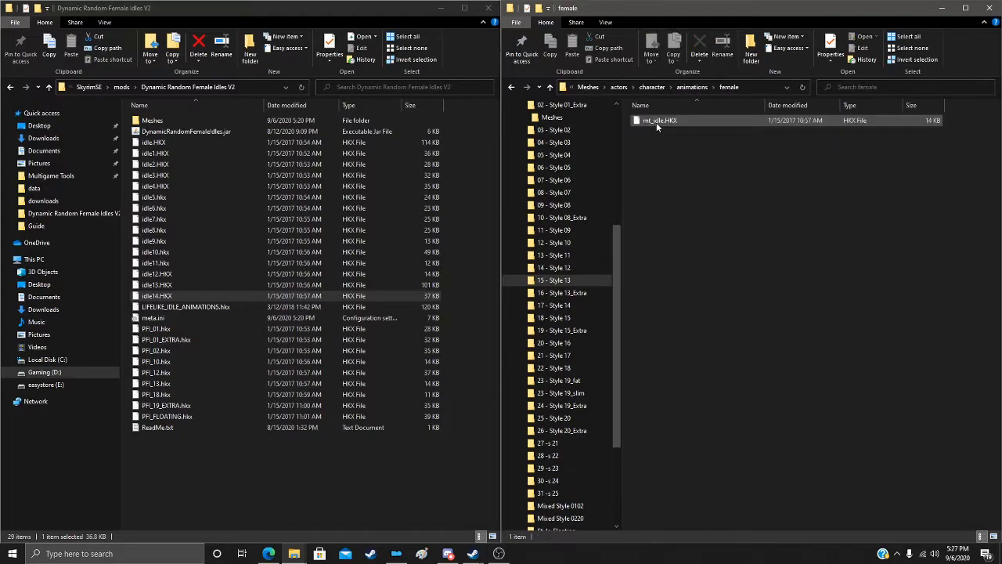
Step: Rename the Style 13 mt_idle.HKX file as idle15.HKX and copy it into the Dynamic Random Female Idles V2 folder
click(656, 121)
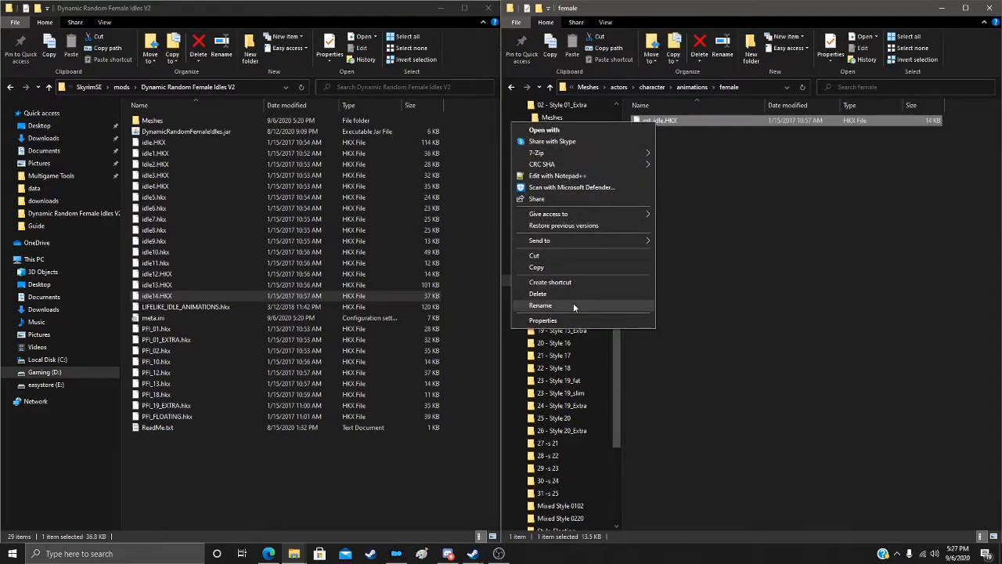
click(574, 303)
text(idle)
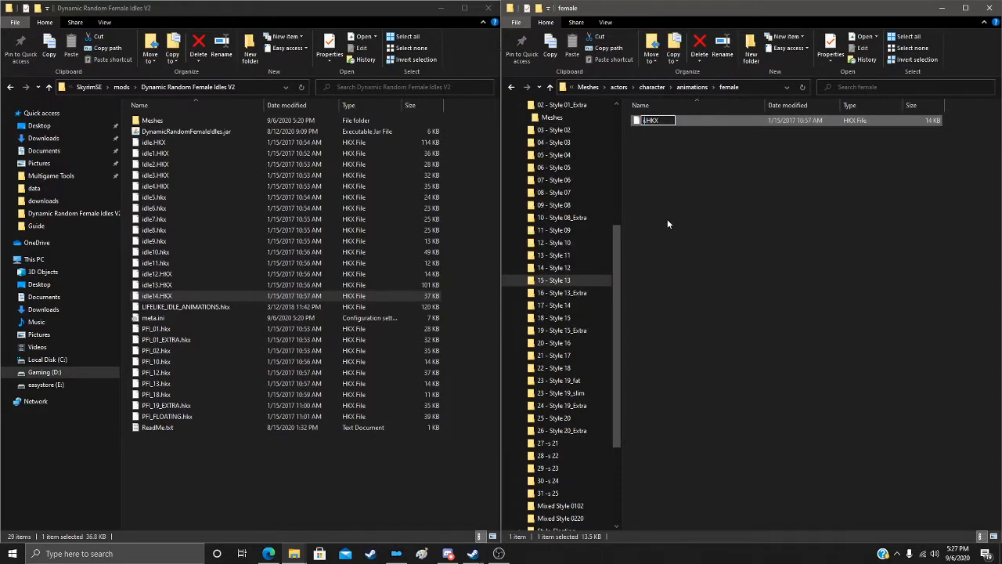
text(15)
key(Return)
drag(659, 126, 194, 484)
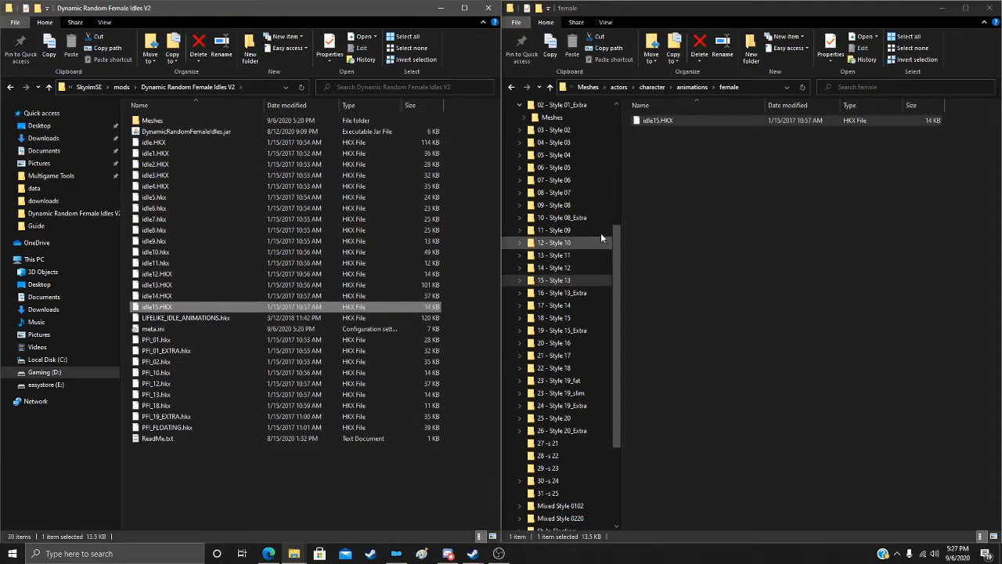
Step: Open the female animations folder inside 16 - Style 13_Extra
click(599, 293)
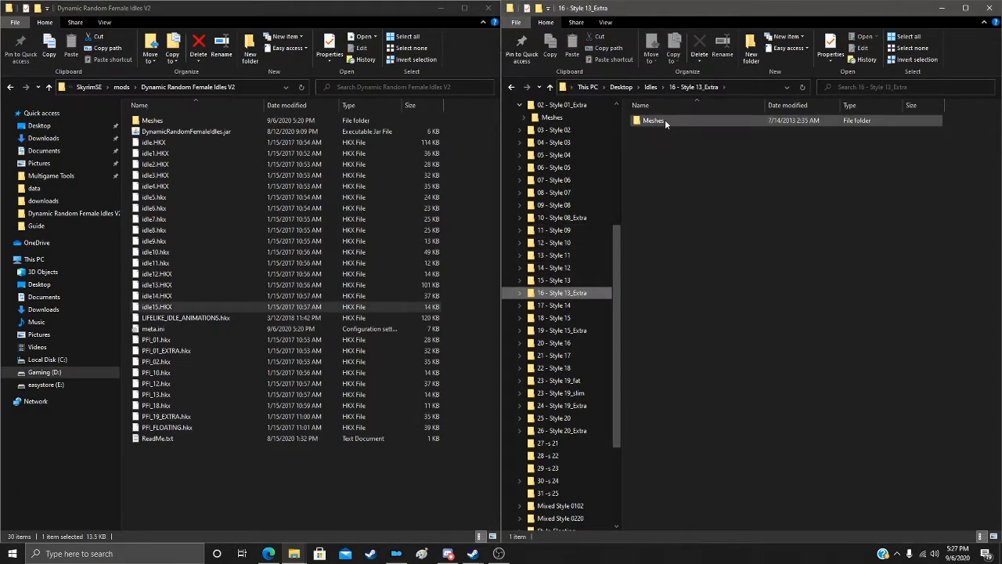
double_click(665, 121)
double_click(664, 121)
double_click(665, 121)
double_click(665, 120)
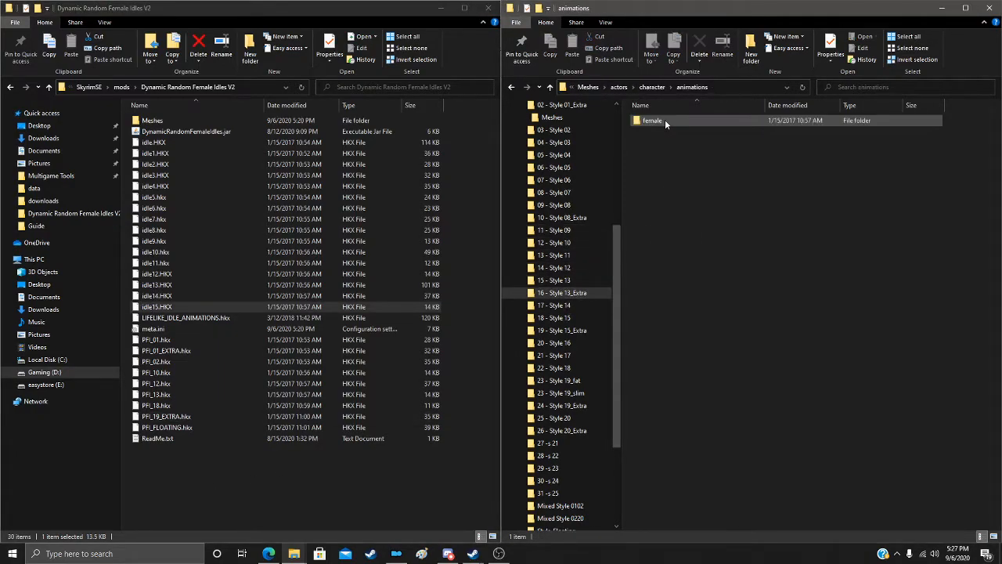
double_click(664, 121)
Step: Rename the Style 13_Extra mt_idle.HKX file as idle16.HKX and copy it into the Dynamic Random Female Idles V2 folder
right_click(664, 120)
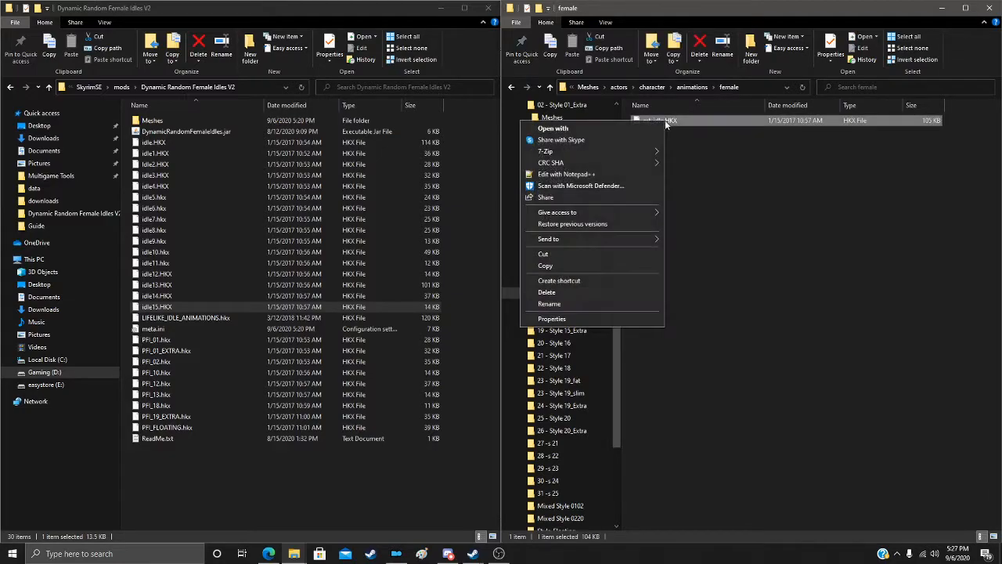
click(580, 304)
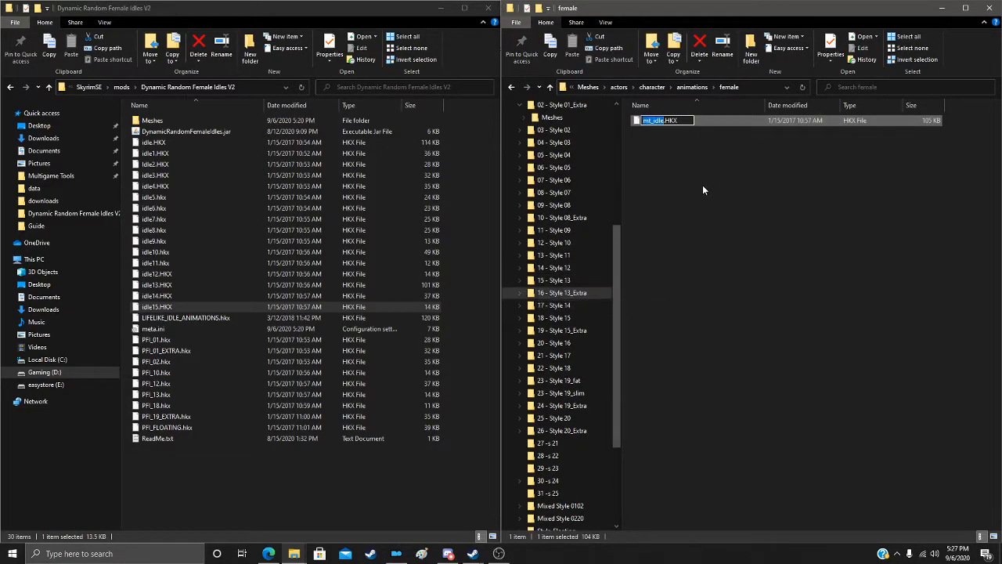
text(idle16)
key(Return)
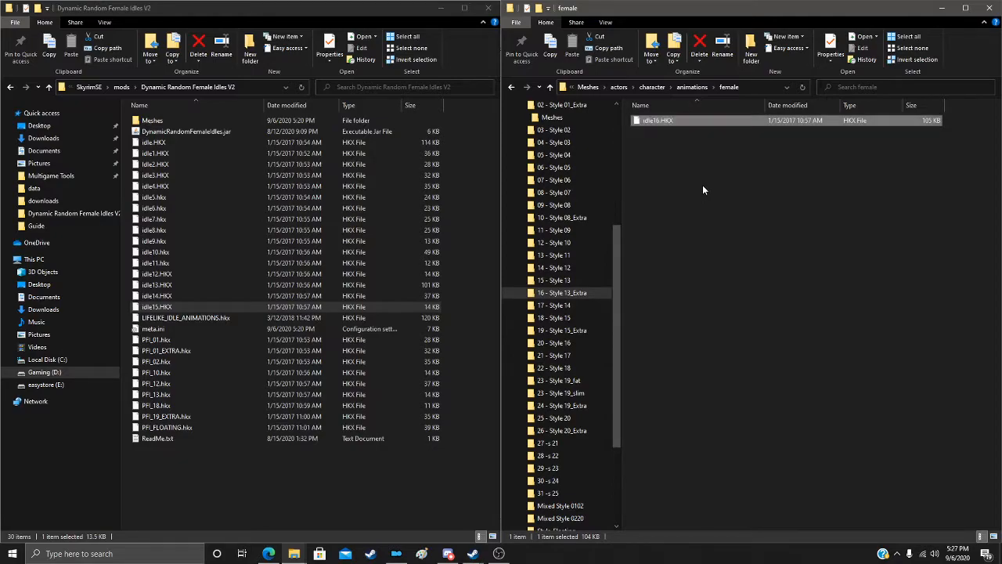
drag(668, 122, 159, 493)
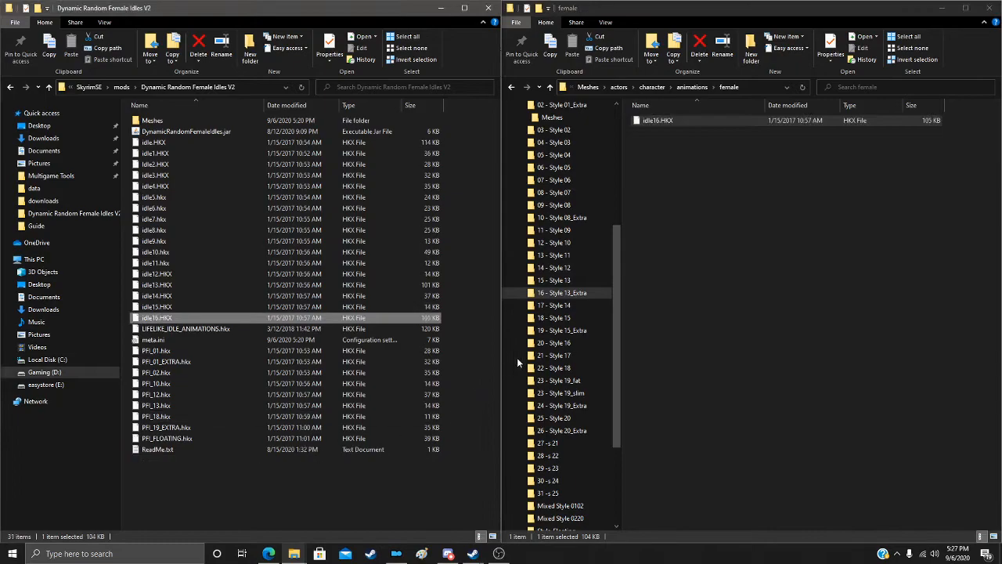
Step: Open the female animations folder inside 17 - Style 14
click(560, 305)
double_click(653, 120)
double_click(654, 121)
double_click(655, 122)
double_click(656, 122)
double_click(654, 120)
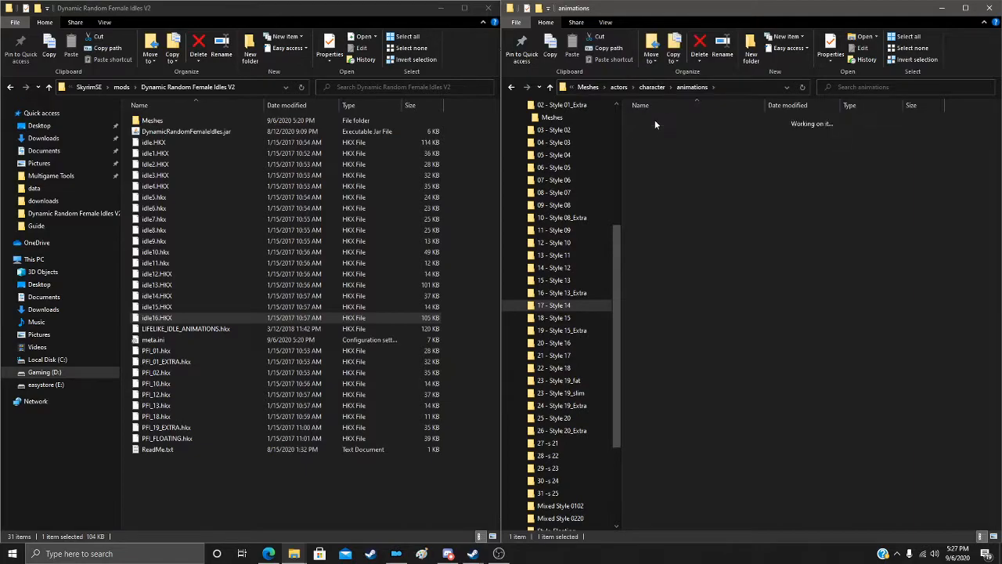
Step: Rename the Style 14 mt_idle.HKX file as idle17.HKX and copy it into the Dynamic Random Female Idles V2 folder
right_click(656, 124)
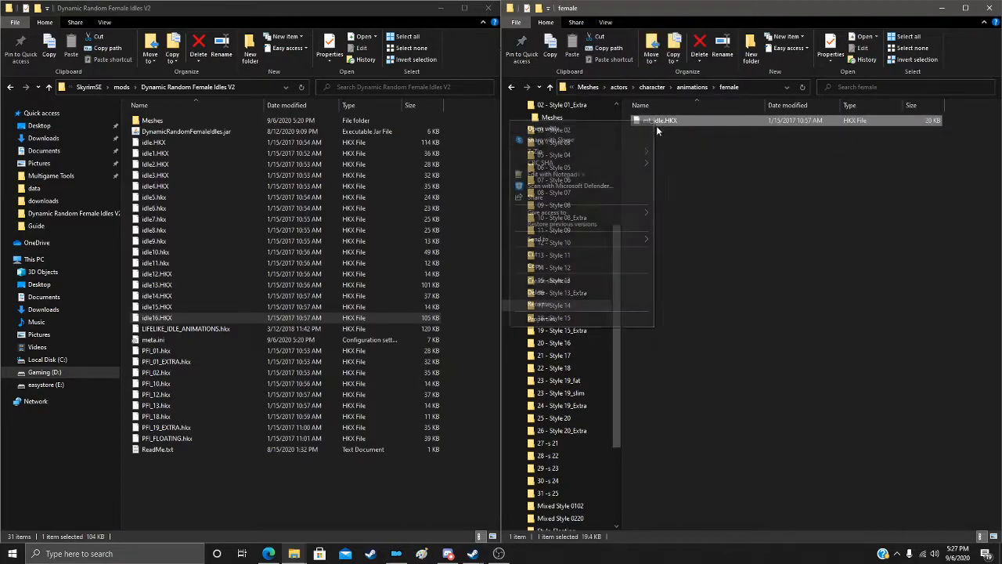
click(569, 304)
text(idle17.HKX)
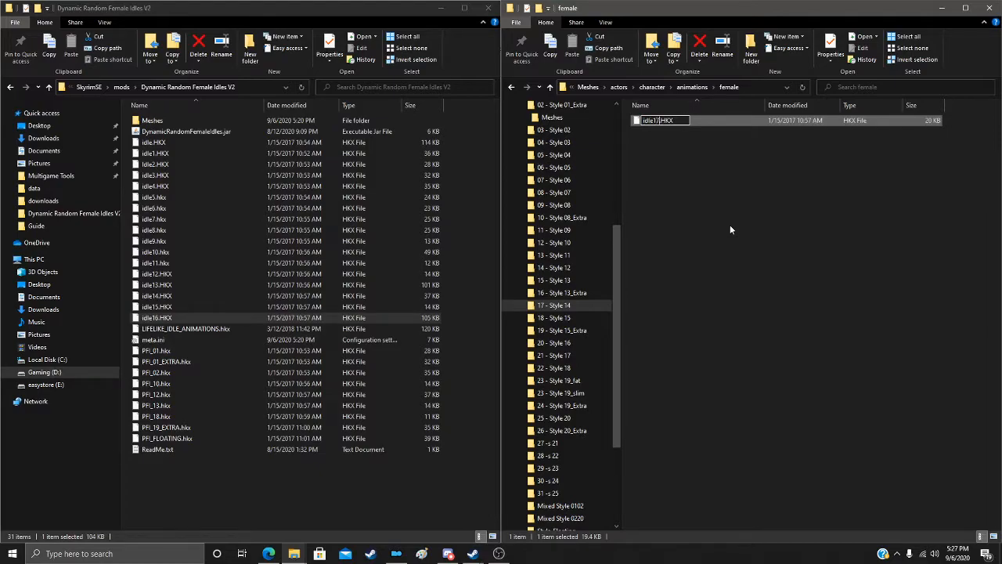
key(Return)
drag(665, 120, 177, 504)
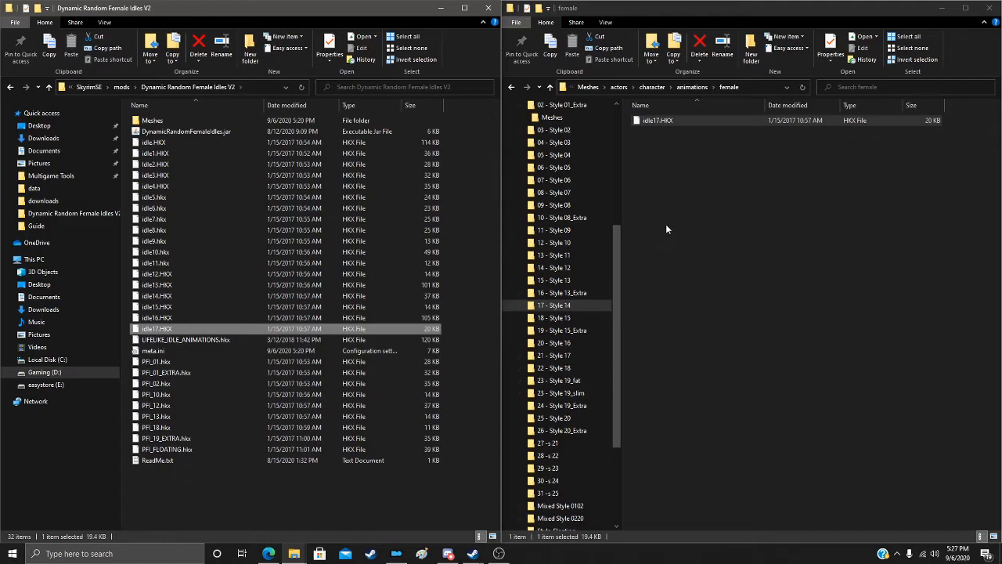
Step: Open the female animations folder inside 18 - Style 15
scroll(591, 331, down, 3)
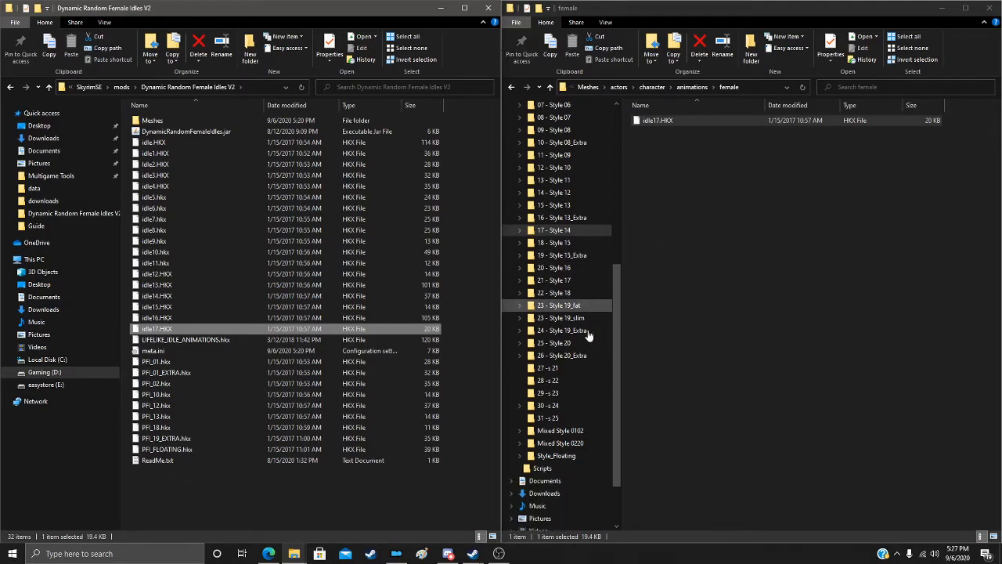
scroll(592, 322, down, 1)
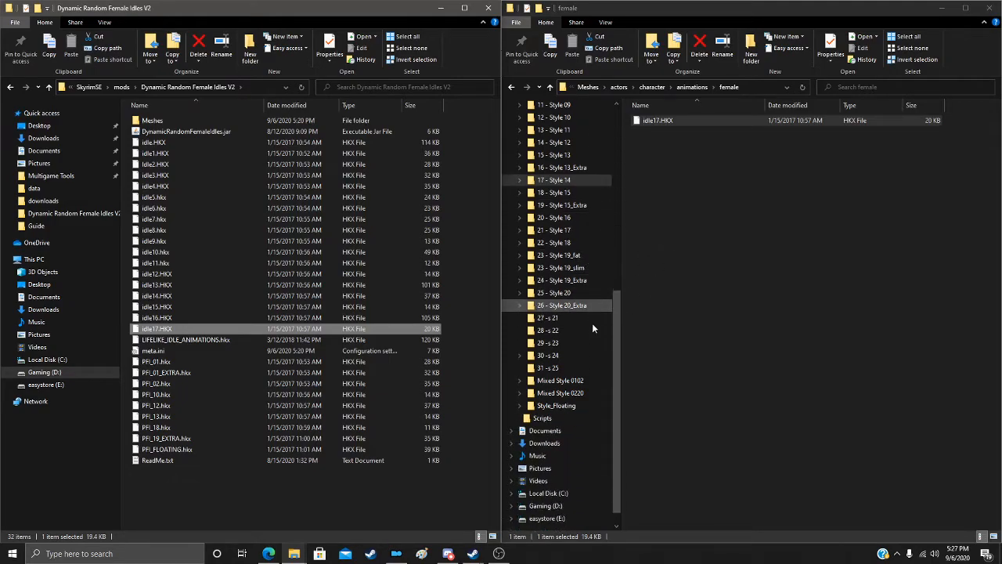
click(568, 200)
double_click(658, 120)
double_click(665, 120)
double_click(667, 120)
double_click(667, 120)
double_click(667, 120)
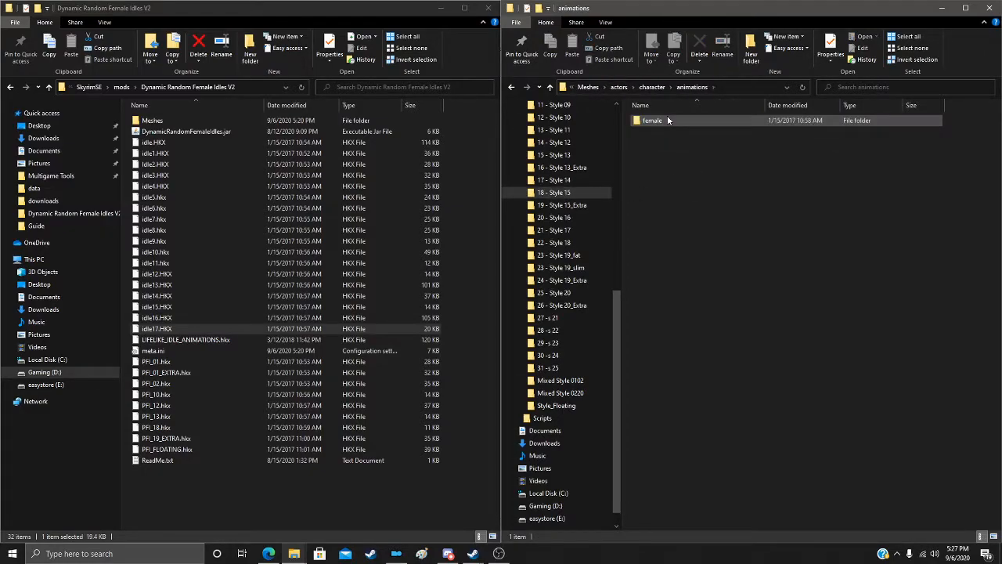
Step: Rename the Style 15 mt_idle.HKX file as idle18.HKX and copy it into the Dynamic Random Female Idles V2 folder
click(667, 121)
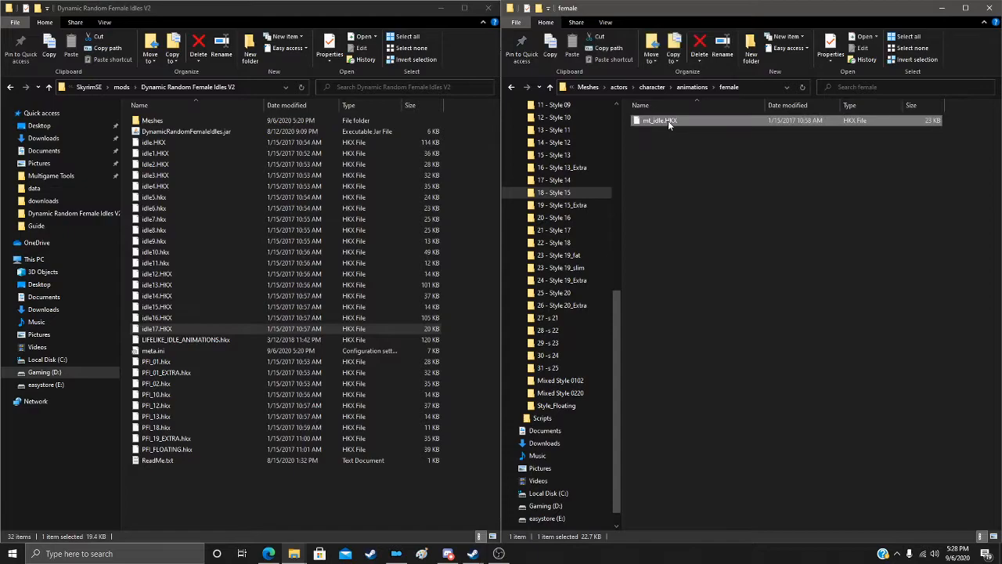
right_click(668, 121)
click(613, 306)
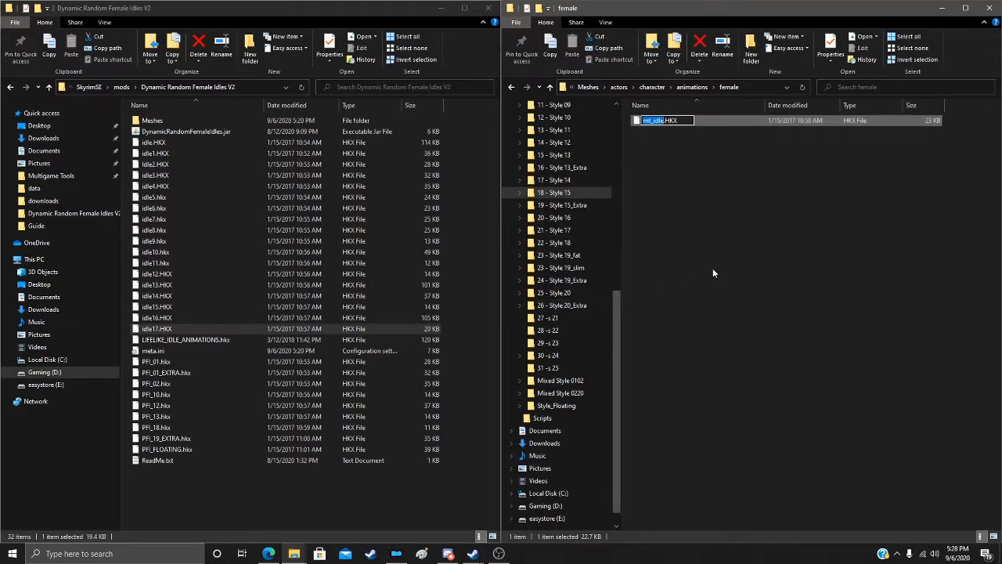
text(idle1)
text(8)
key(Return)
drag(671, 121, 166, 507)
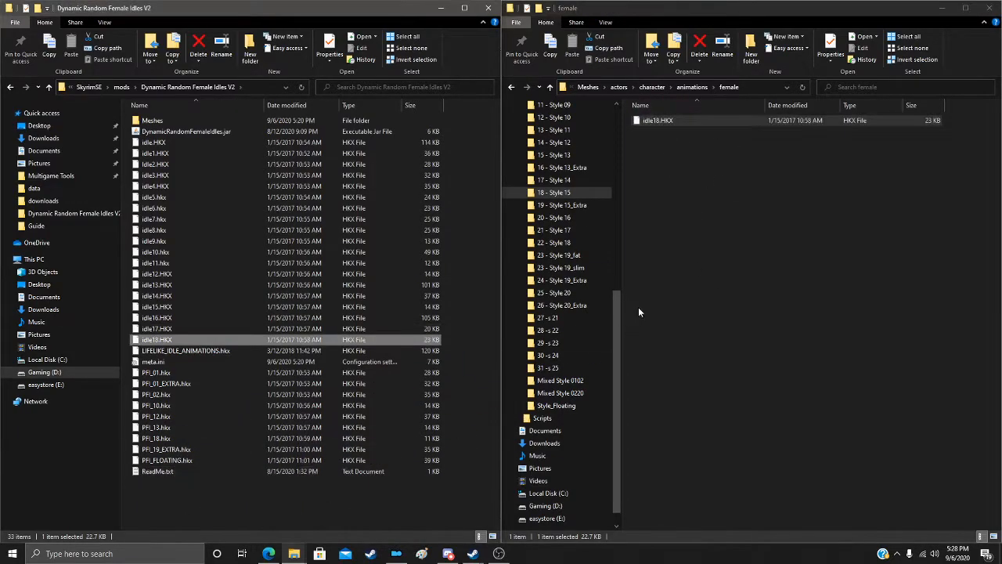
Step: Open the female animations folder inside 19 - Style 15_Extra
click(585, 206)
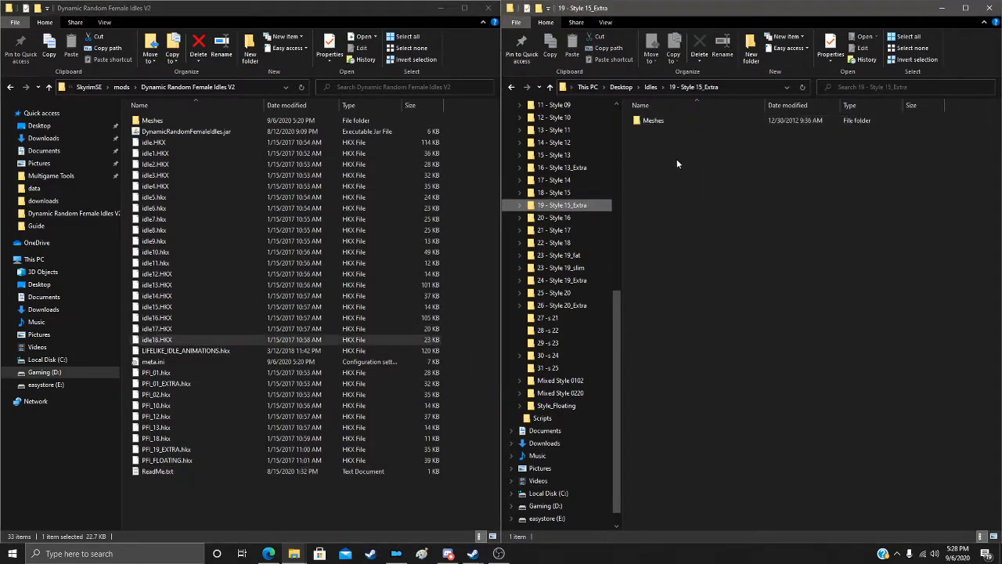
double_click(662, 120)
double_click(651, 120)
double_click(661, 121)
double_click(661, 120)
double_click(660, 120)
Step: Rename the Style 15_Extra mt_idle.HKX file as idle19.HKX and copy it into the Dynamic Random Female Idles V2 folder
right_click(662, 121)
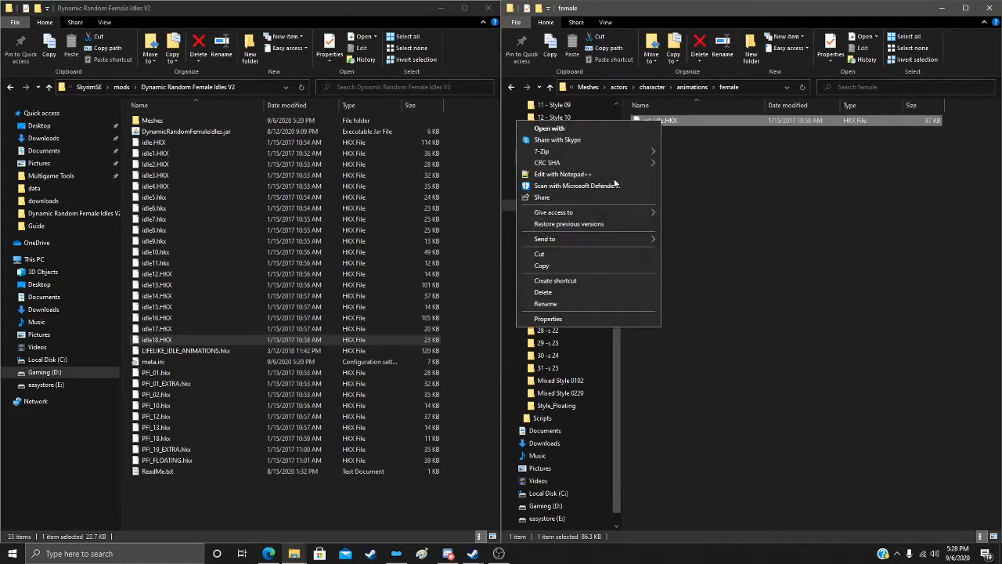
click(588, 304)
text(idle19.HKX)
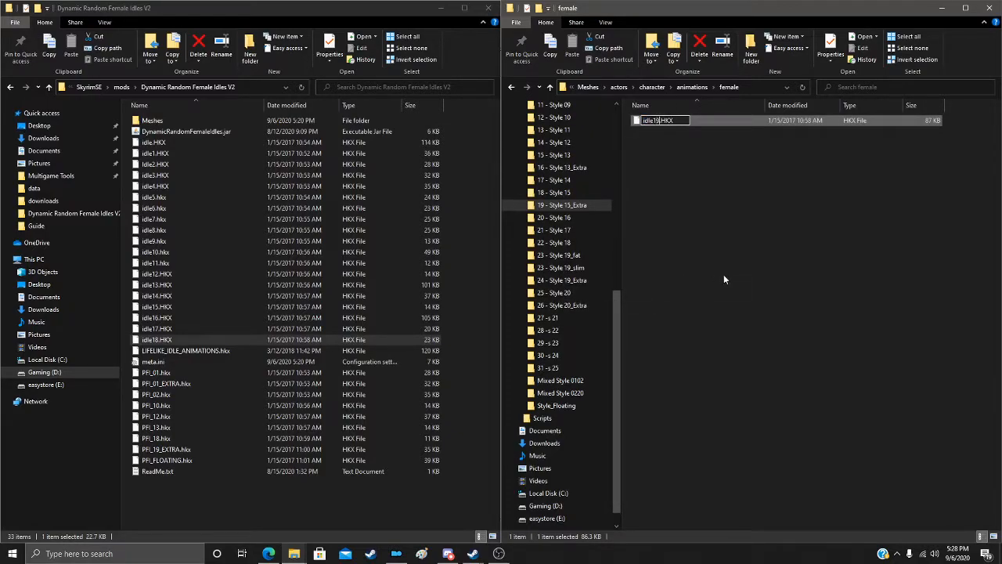
key(Return)
drag(668, 125, 308, 467)
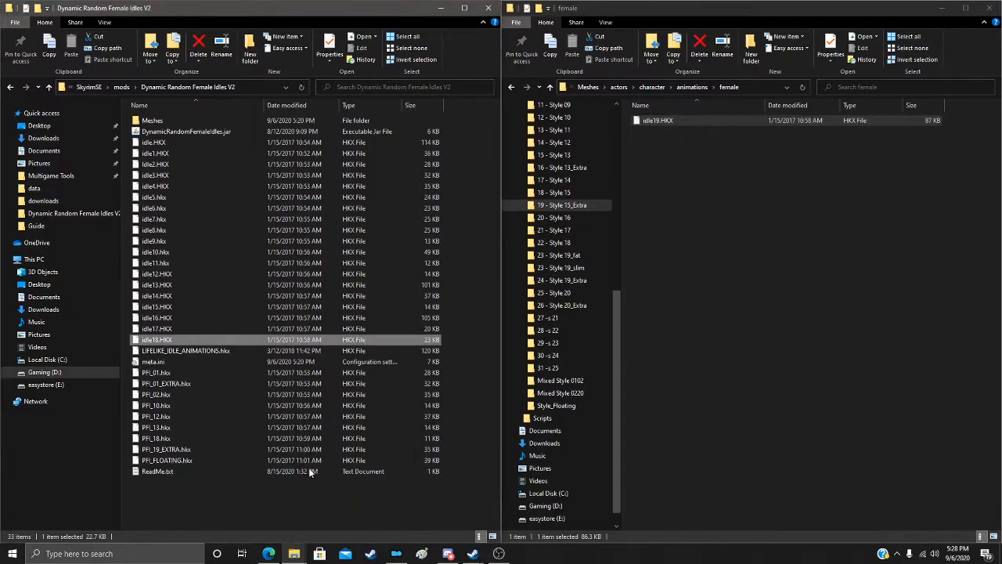
Step: Open the female animations folder inside 20 - Style 16
click(586, 217)
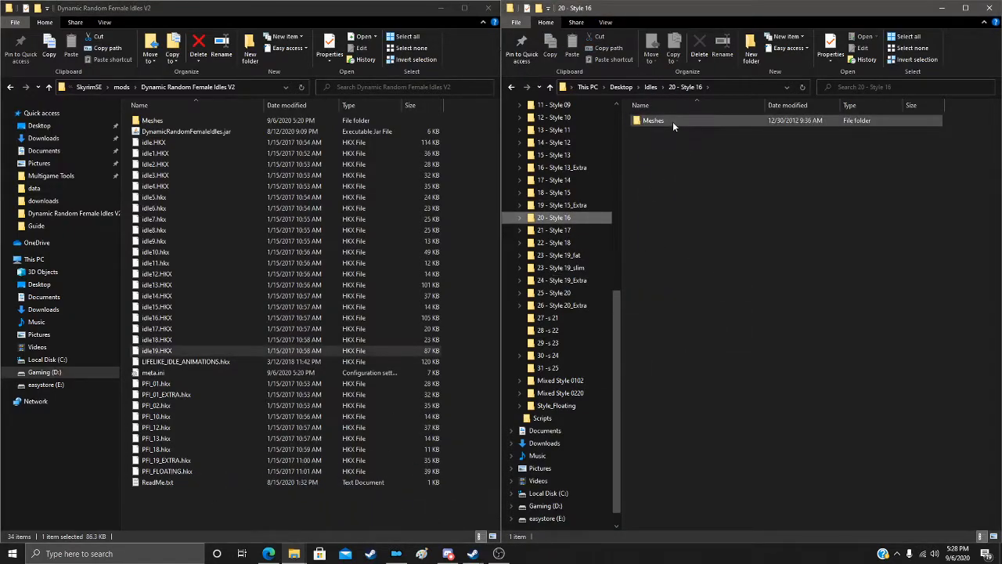
double_click(672, 122)
double_click(673, 121)
double_click(673, 121)
double_click(673, 121)
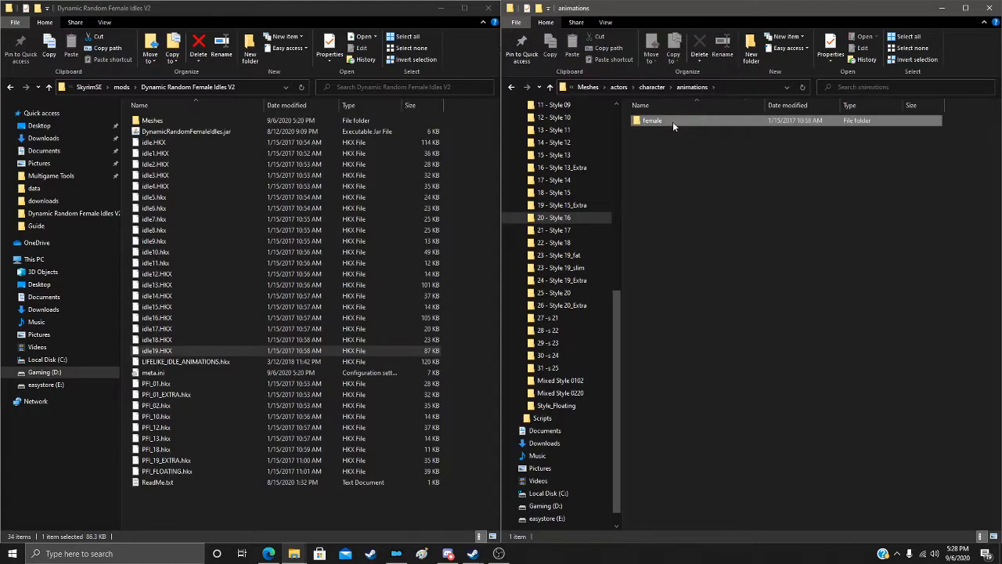
double_click(672, 121)
Step: Rename the Style 16 mt_idle.HKX file as idle20.HKX and copy it into the Dynamic Random Female Idles V2 folder
click(671, 121)
right_click(671, 121)
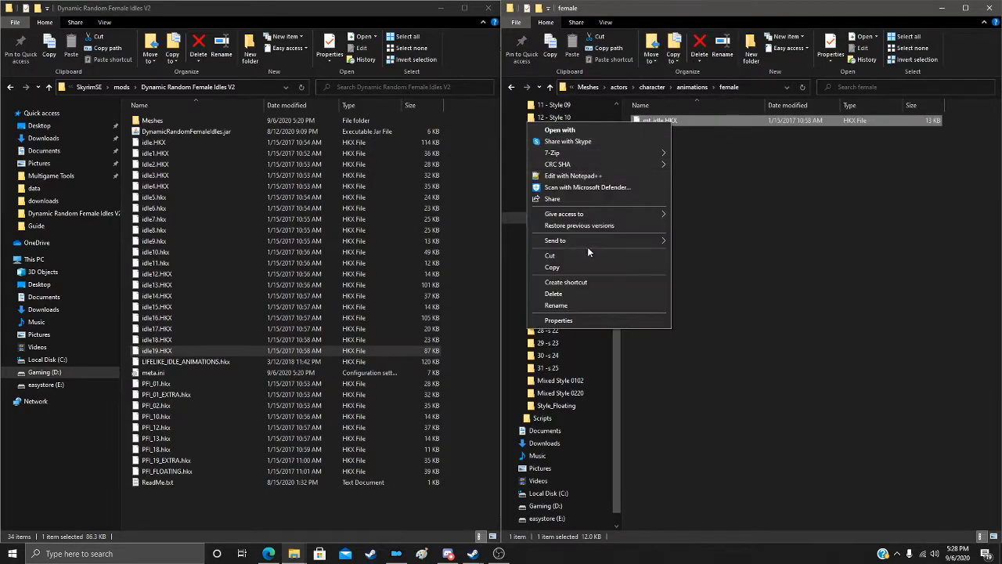
click(586, 306)
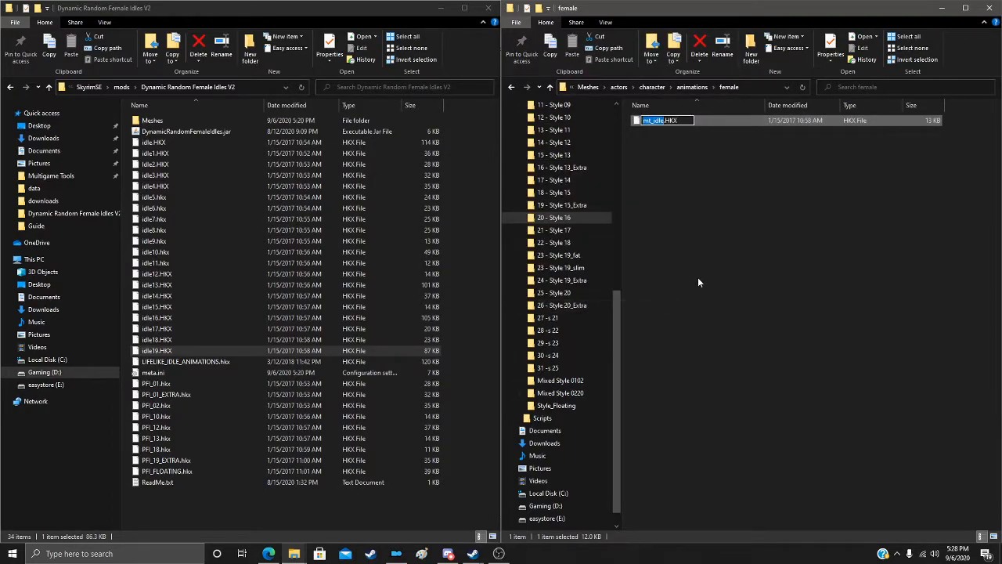
text(idle20)
key(Return)
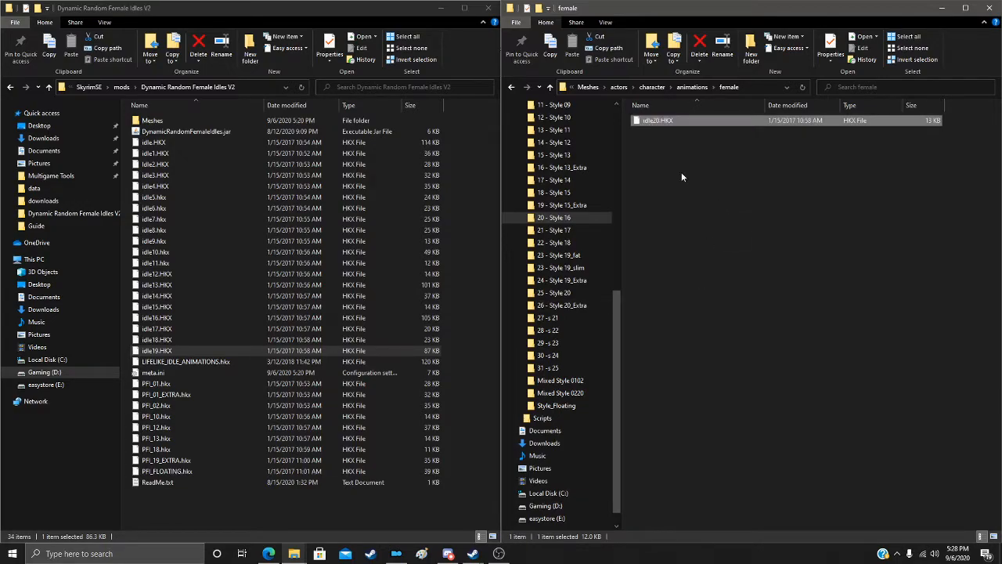
drag(658, 119, 177, 535)
Step: Open the female animations folder inside 21 - Style 17
click(568, 231)
double_click(660, 120)
double_click(660, 120)
double_click(660, 121)
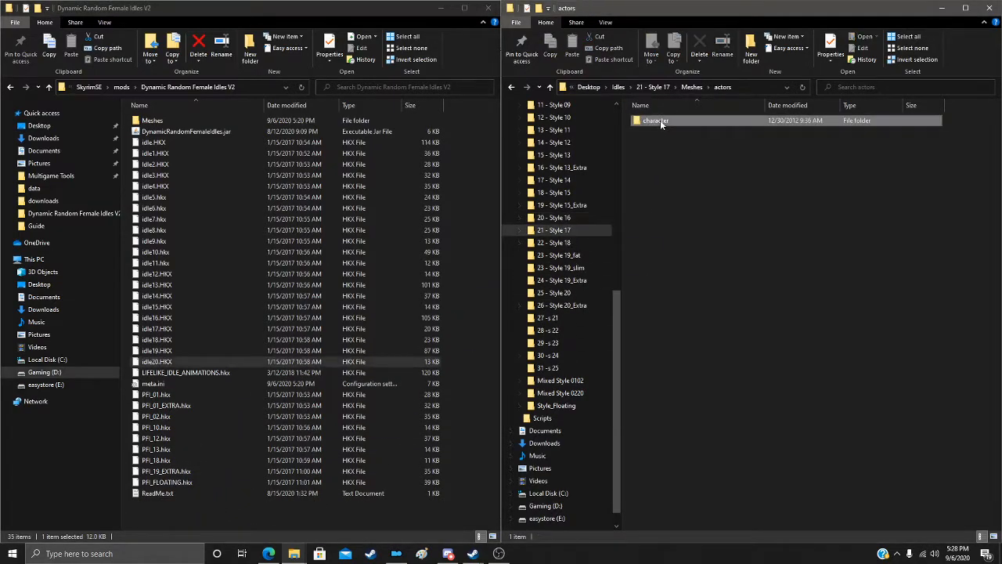
double_click(660, 121)
double_click(660, 121)
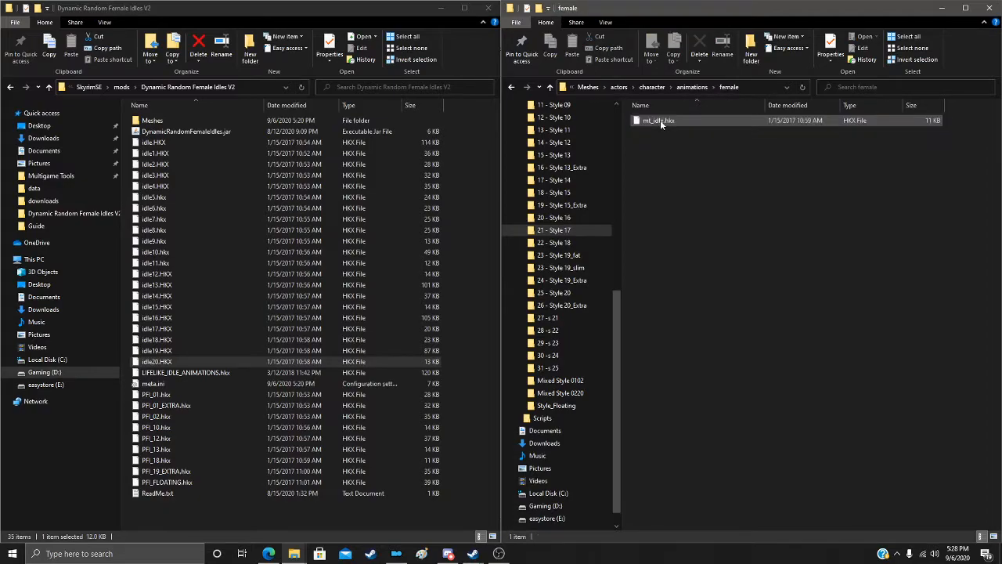
Step: Rename the Style 17 mt_idle.hkx file as idle21.hkx and copy it into the Dynamic Random Female Idles V2 folder
right_click(660, 120)
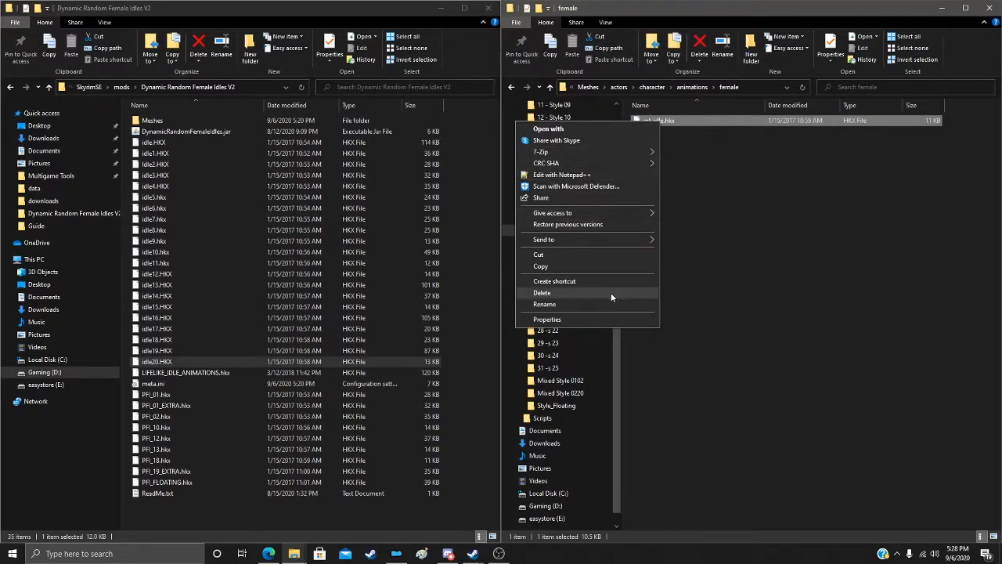
click(612, 305)
text(idle)
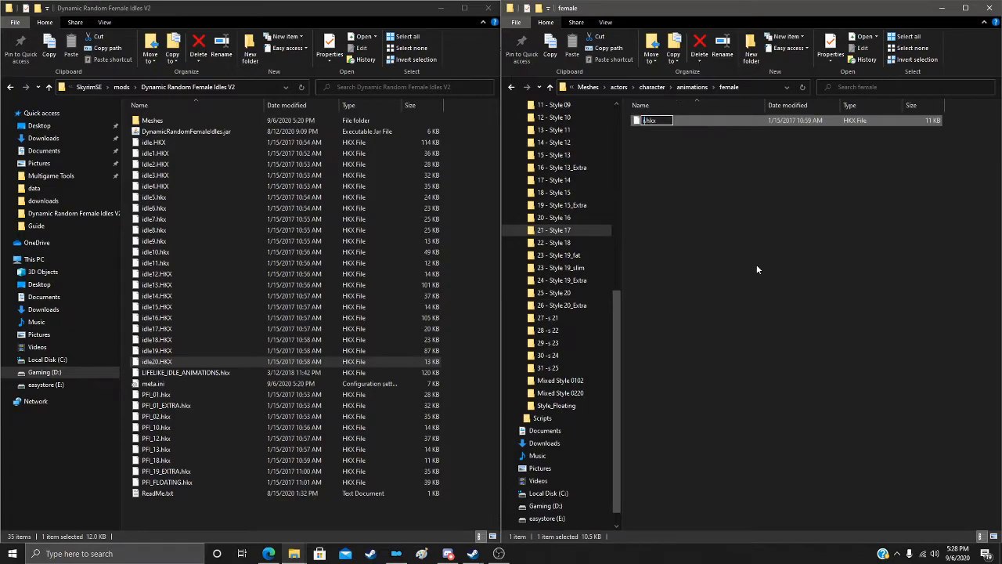
text(21)
key(Return)
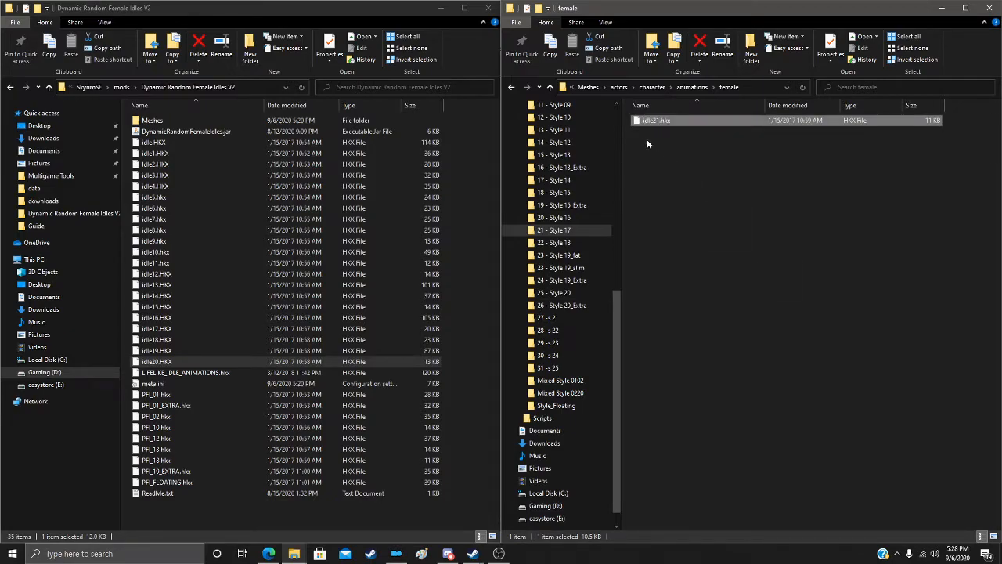
drag(650, 123, 272, 494)
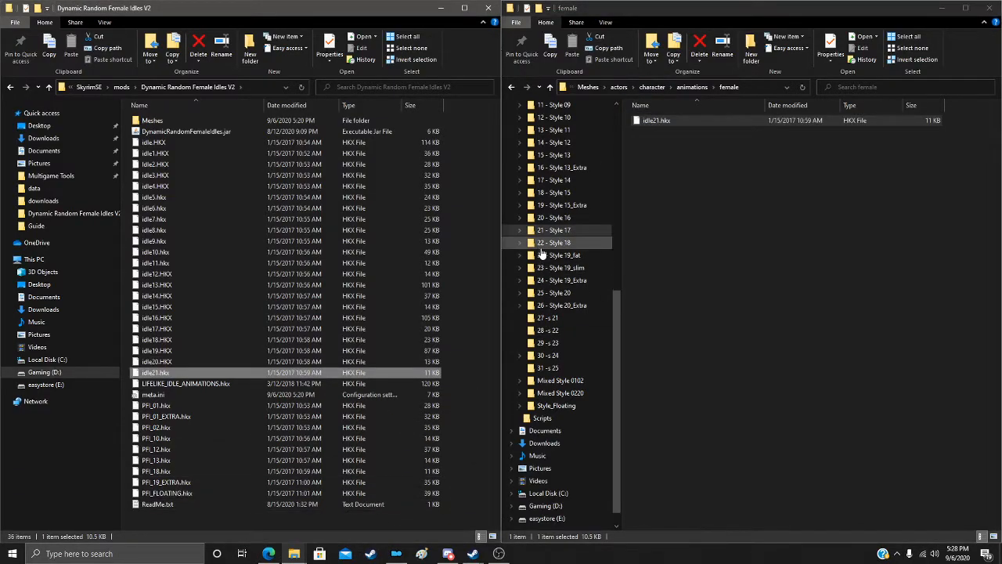
Step: Open the female animations folder inside 22 - Style 18
click(548, 243)
double_click(652, 120)
double_click(653, 120)
double_click(653, 120)
double_click(652, 120)
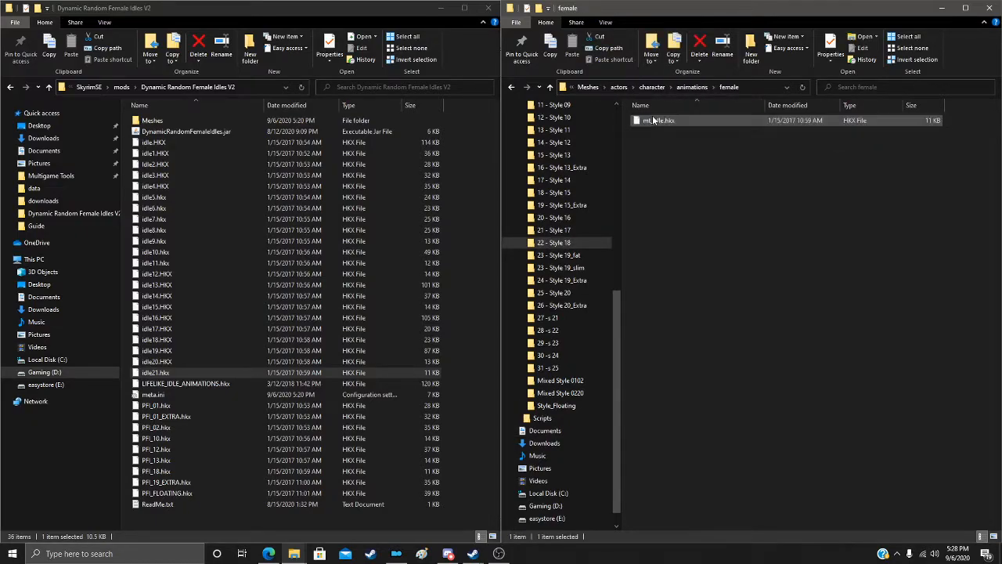
Step: Rename the Style 18 mt_idle.hkx file as idle22.hkx and copy it into the Dynamic Random Female Idles V2 folder
right_click(651, 122)
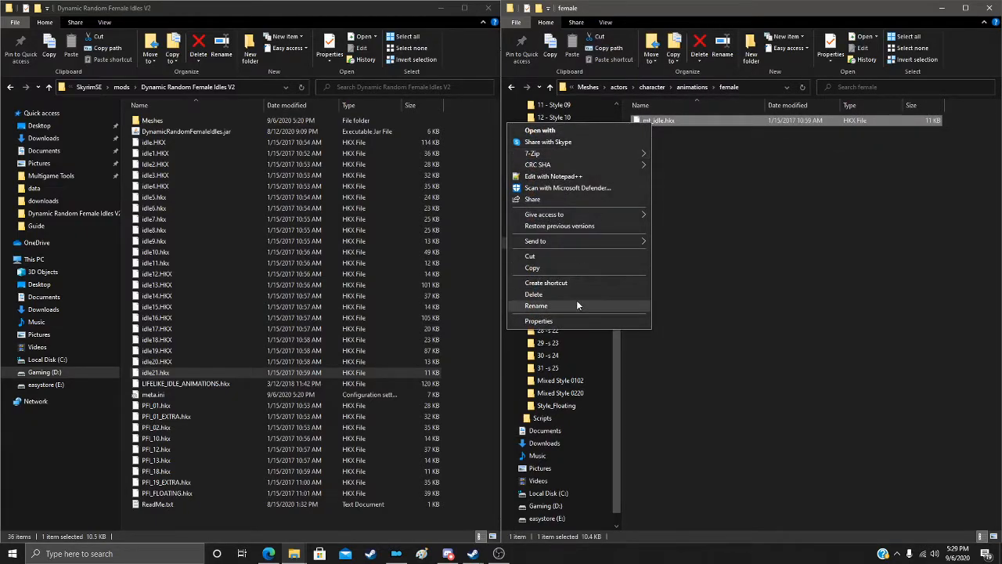
click(576, 304)
text(idle2)
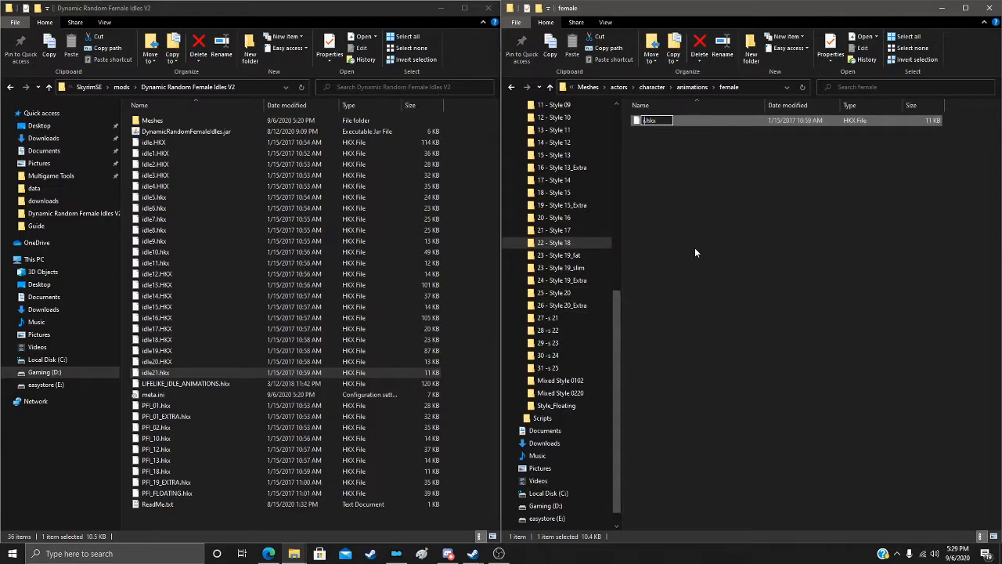
text(2)
key(Return)
drag(656, 121, 180, 511)
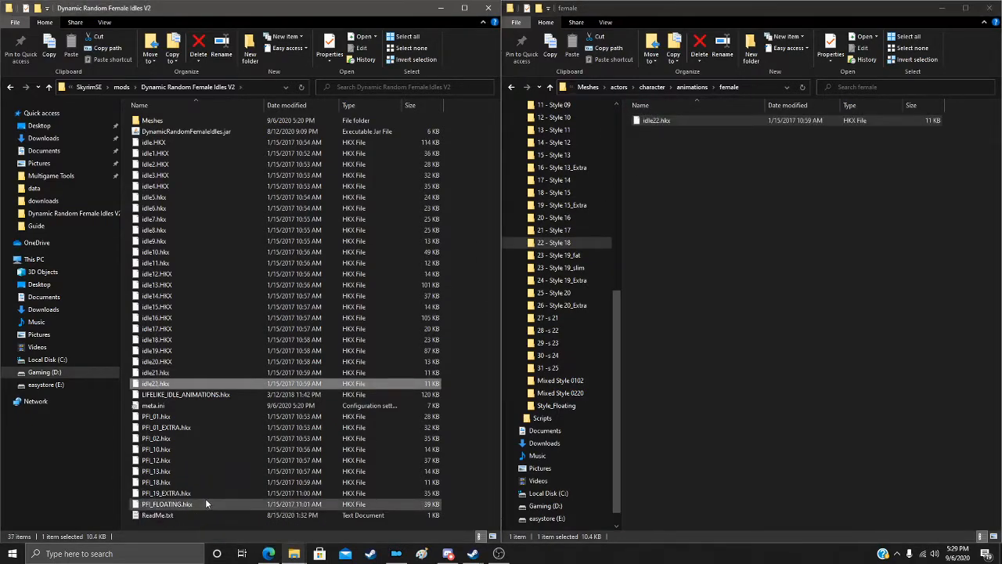
Step: Open the female animations folder inside 23 - Style 19_fat
click(556, 257)
double_click(667, 119)
double_click(667, 119)
double_click(667, 119)
double_click(667, 119)
double_click(667, 119)
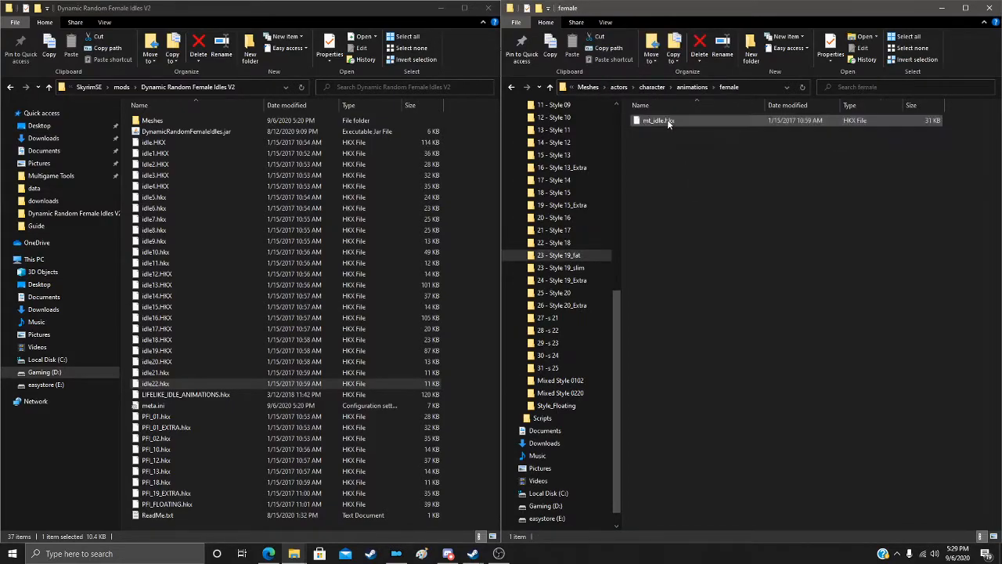
Step: Rename the Style 19_fat mt_idle.hkx file as idle23.hkx and copy it into the Dynamic Random Female Idles V2 folder
click(667, 120)
right_click(667, 120)
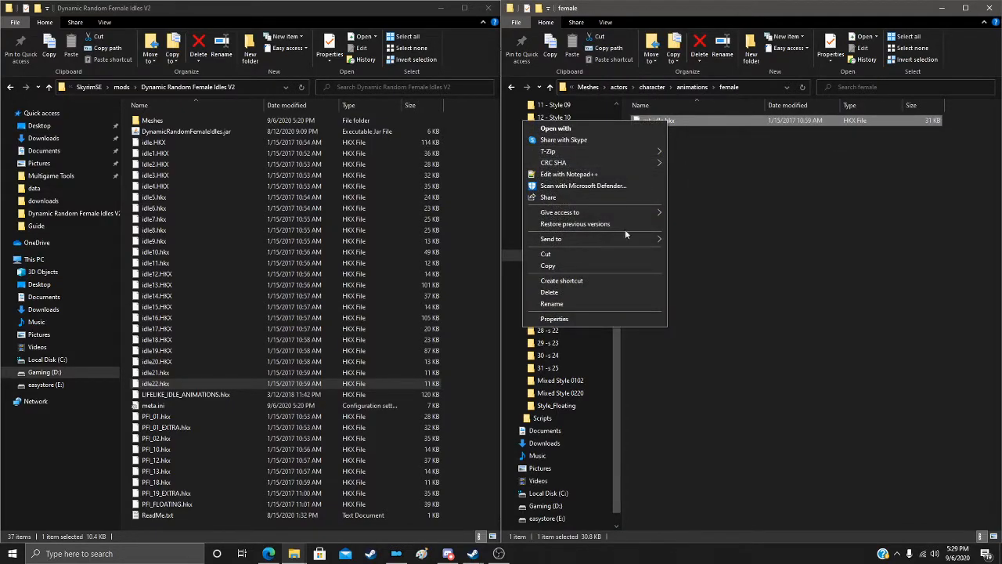
click(593, 304)
text(idle23.hkx)
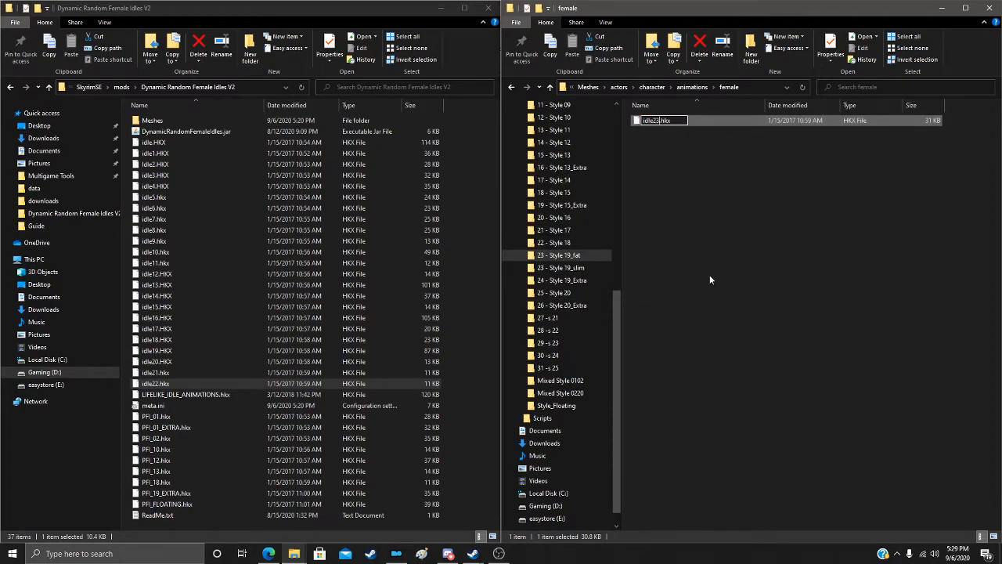
key(Return)
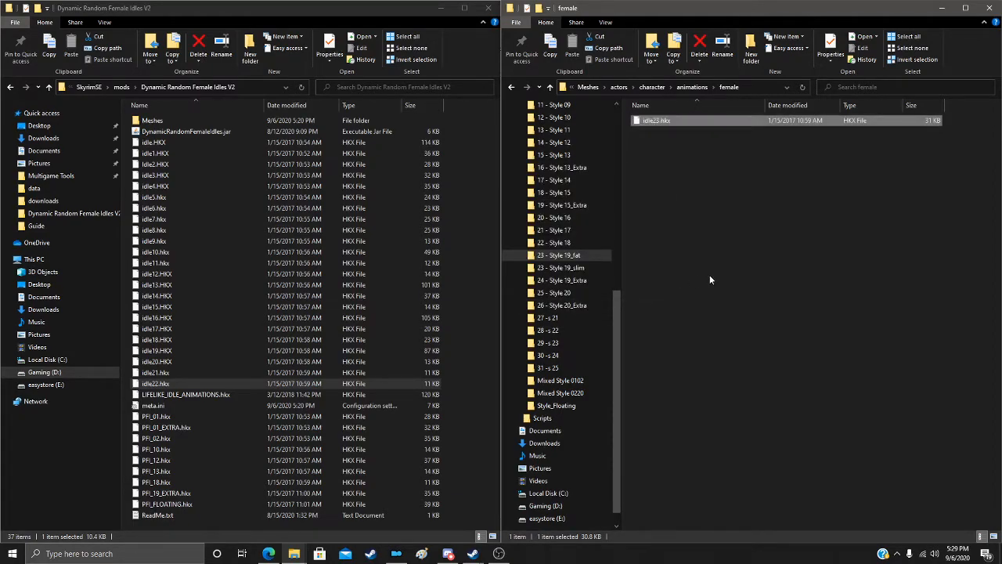
drag(657, 121, 177, 517)
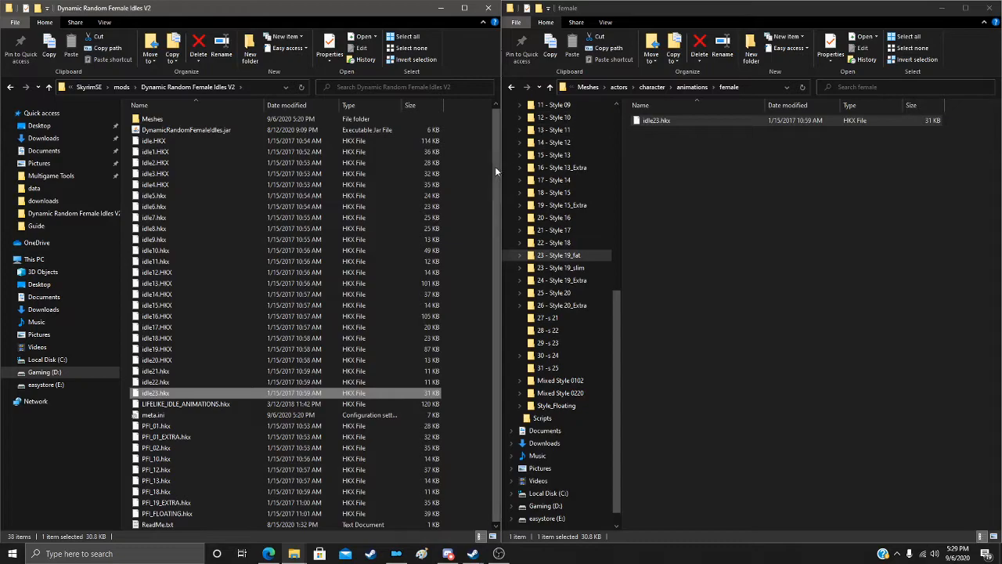
click(561, 268)
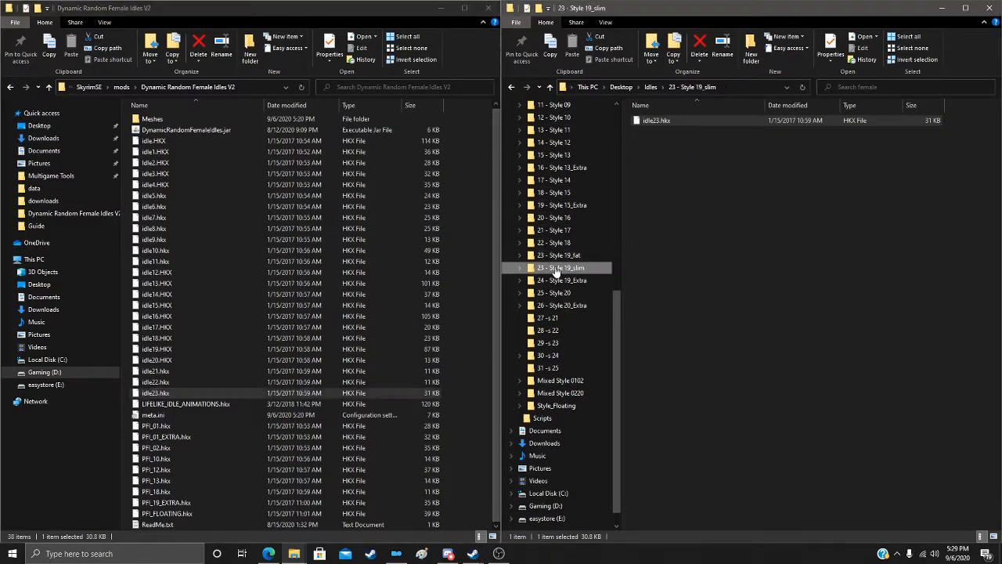
double_click(675, 120)
double_click(675, 120)
double_click(675, 120)
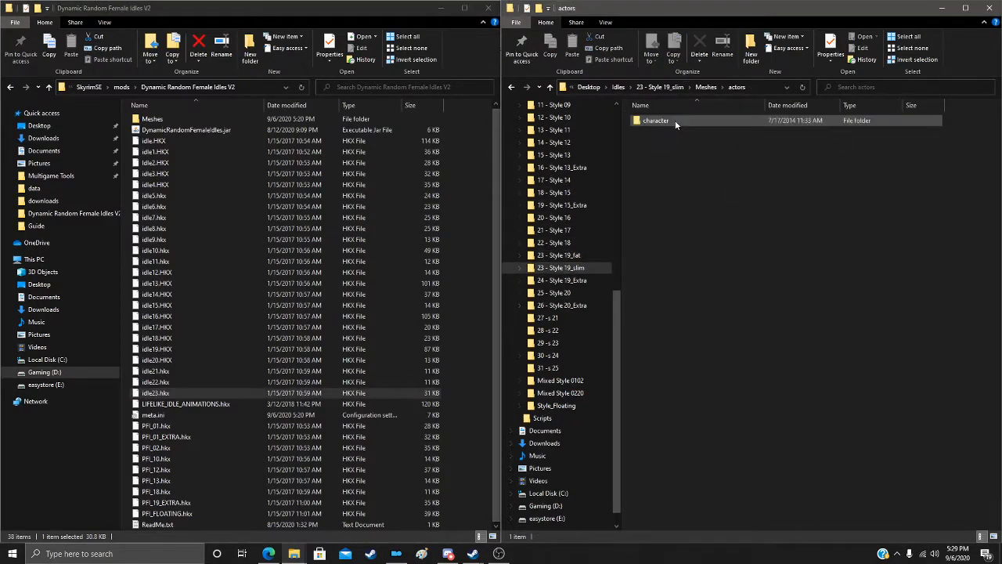
double_click(674, 119)
double_click(675, 119)
click(675, 120)
right_click(675, 120)
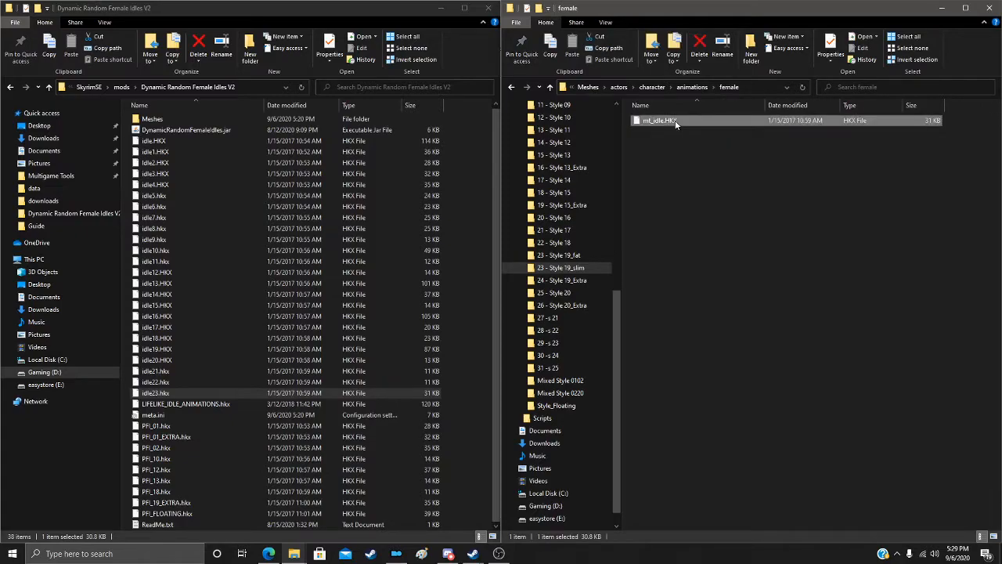
click(586, 303)
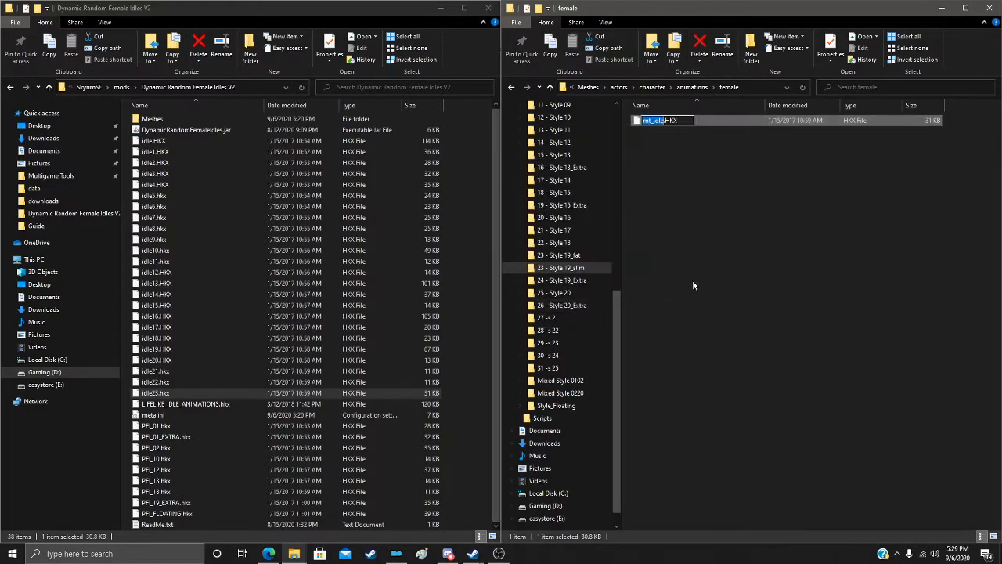
text(idle23)
key(BackSpace)
key(BackSpace)
key(BackSpace)
key(BackSpace)
key(BackSpace)
key(BackSpace)
Step: Open the female animations folder inside 24 - Style 19_Extra
click(560, 282)
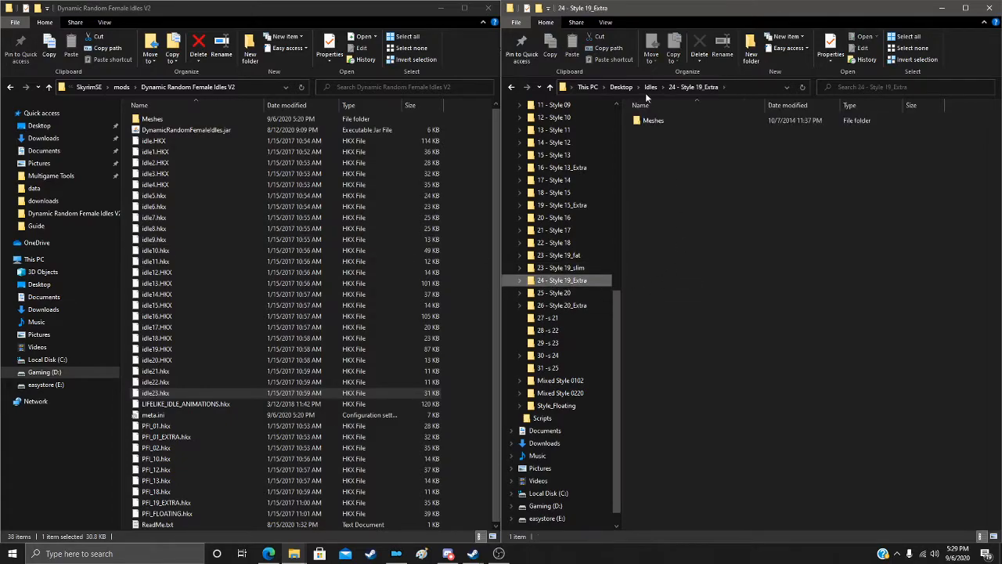
double_click(658, 120)
double_click(658, 120)
double_click(659, 119)
double_click(659, 120)
double_click(658, 120)
Step: Rename the Style 19_Extra mt_idle.HKX file as idle24.HKX and copy it into the Dynamic Random Female Idles V2 folder
right_click(659, 120)
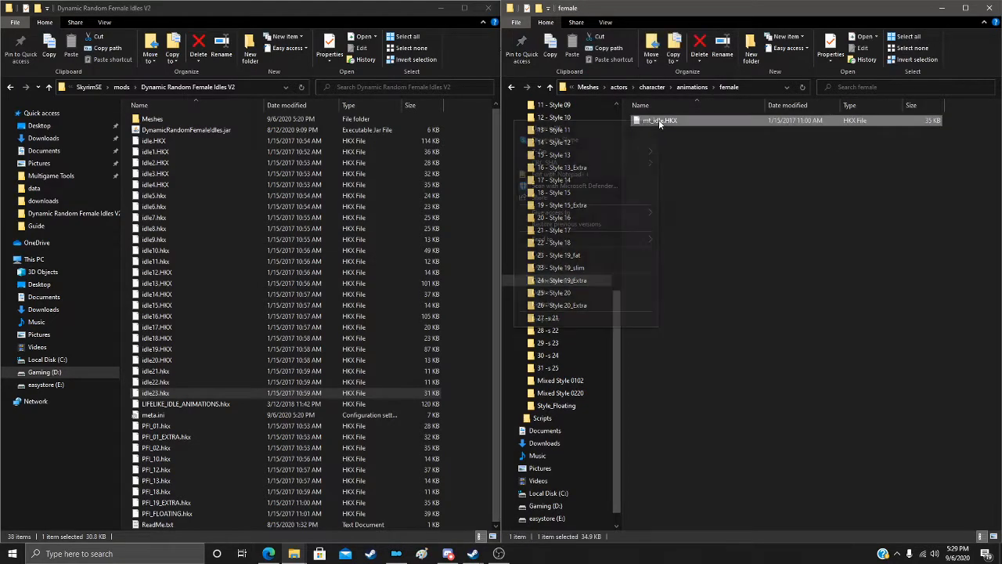
click(593, 306)
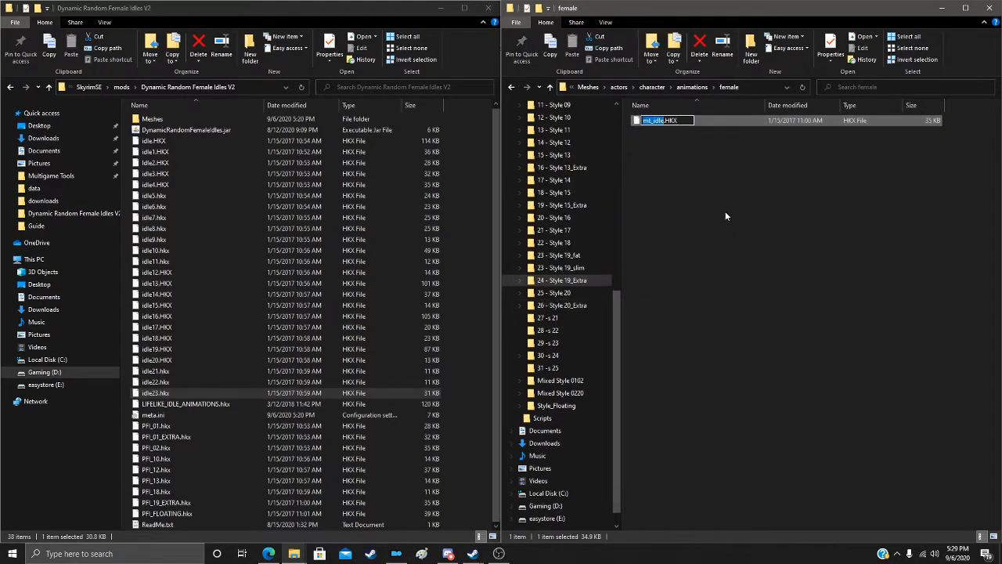
text(idle24)
key(Return)
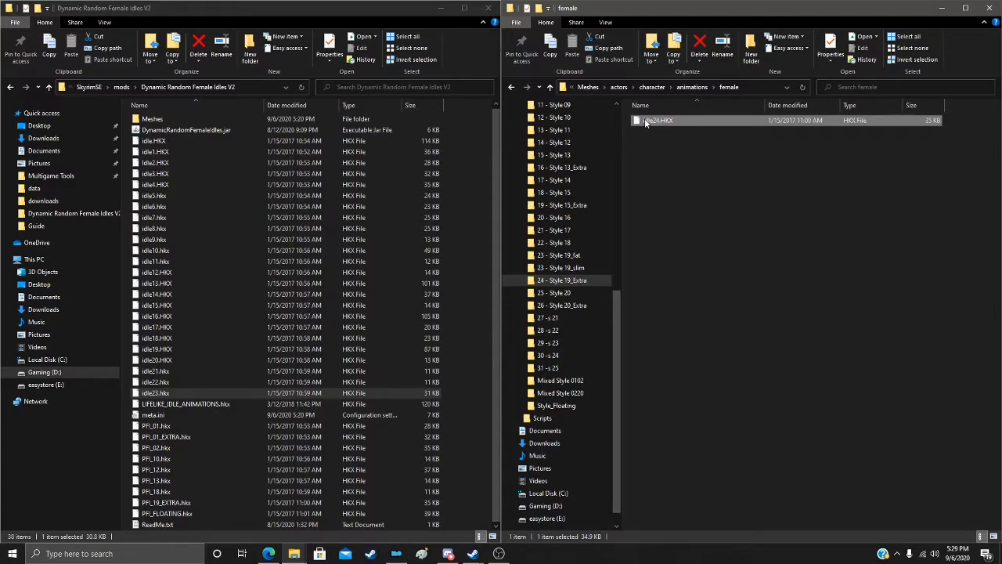
drag(643, 122, 227, 396)
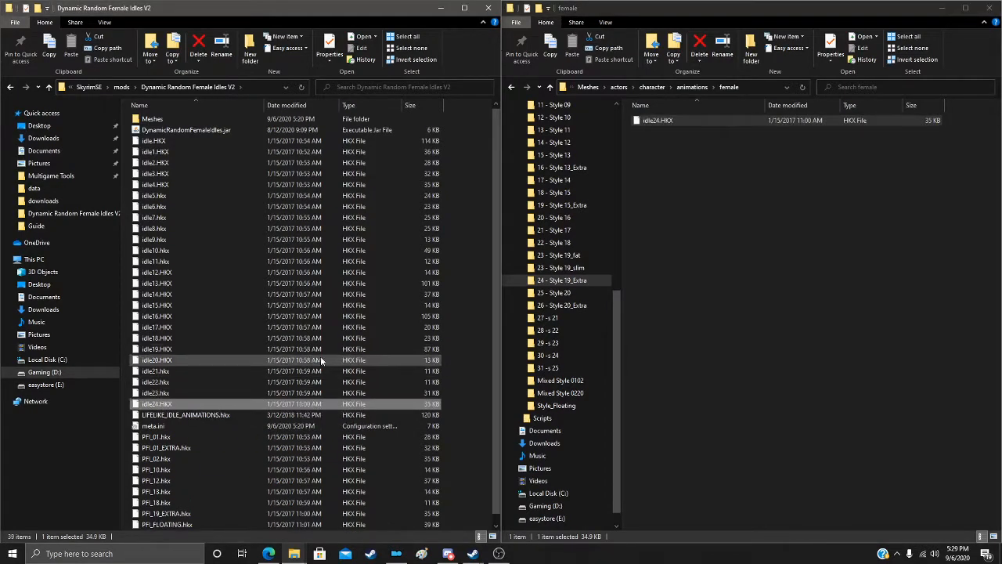
Step: Open the female animations folder inside 25 - Style 20
click(564, 293)
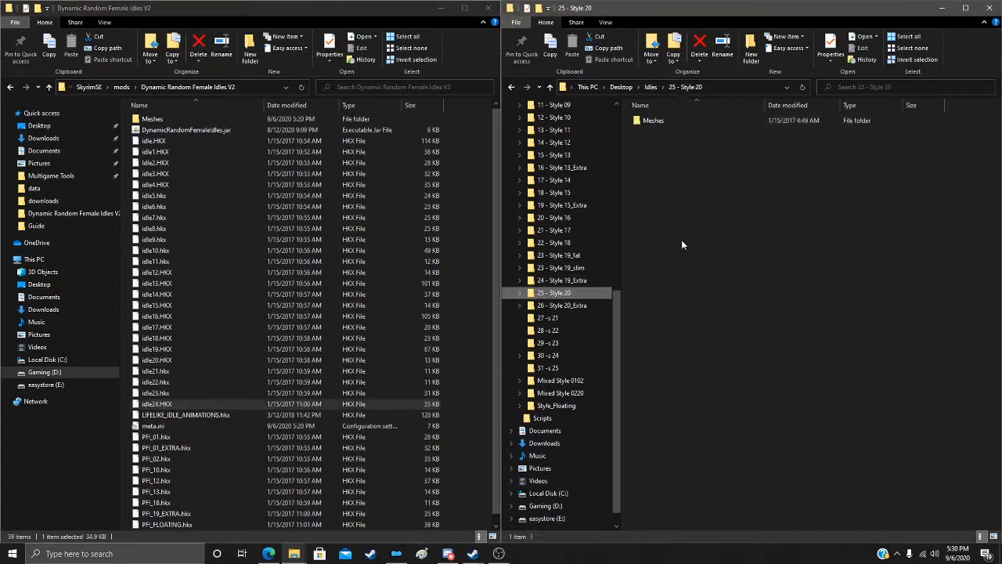
double_click(686, 122)
double_click(686, 122)
double_click(686, 122)
double_click(686, 122)
double_click(686, 122)
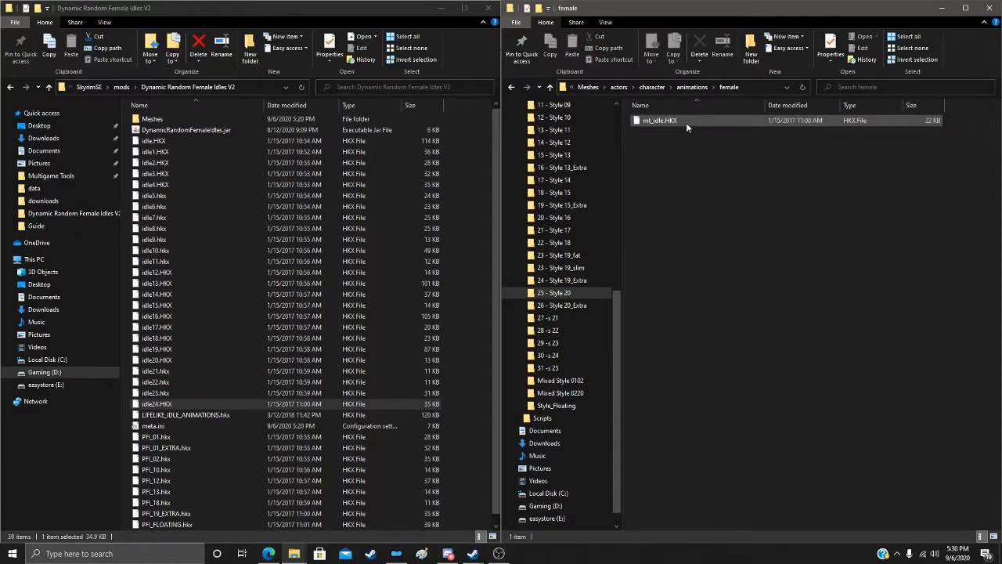
Step: Rename the Style 20 mt_idle.HKX file as idle25.HKX and copy it into the Dynamic Random Female Idles V2 folder
right_click(686, 123)
click(684, 118)
click(684, 118)
right_click(684, 120)
click(624, 302)
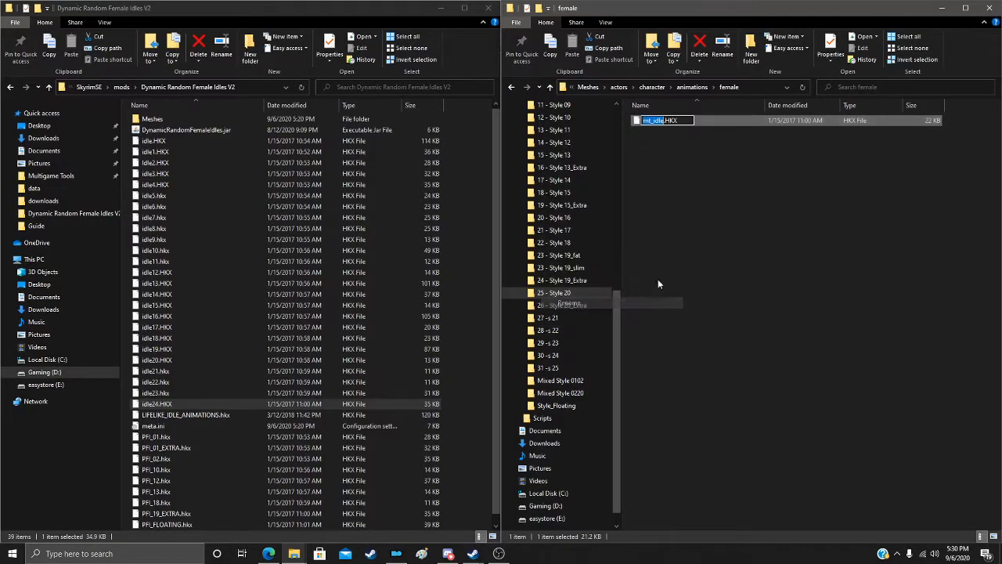
text(idle2)
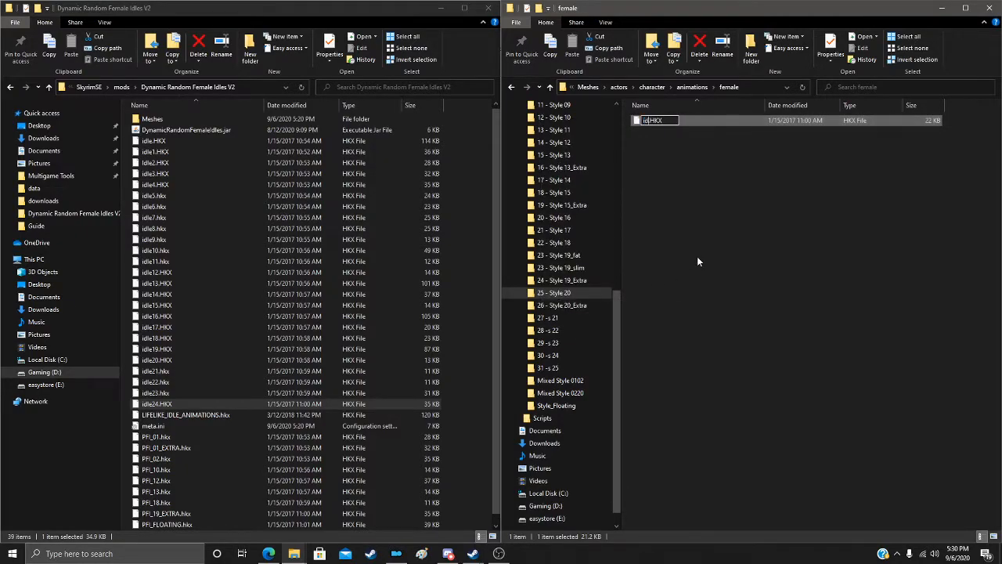
text(5)
key(Return)
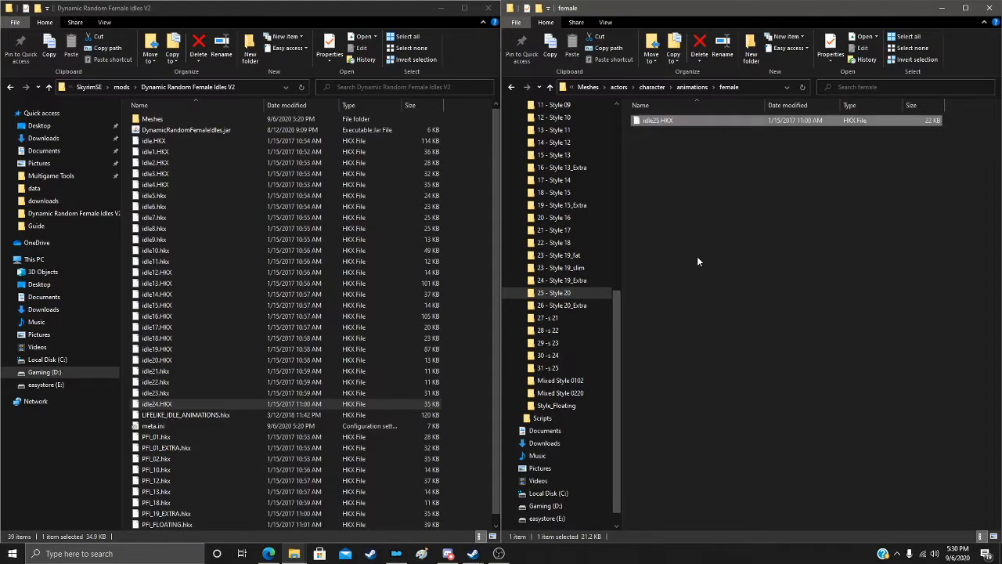
drag(660, 124, 218, 396)
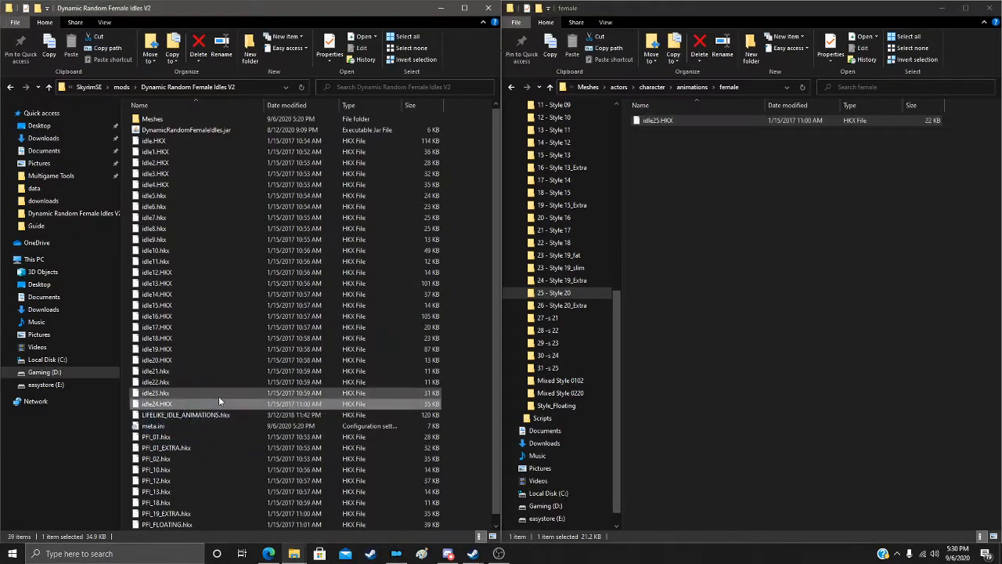
Step: Open the female animations folder inside 26 - Style 20_Extra
click(550, 306)
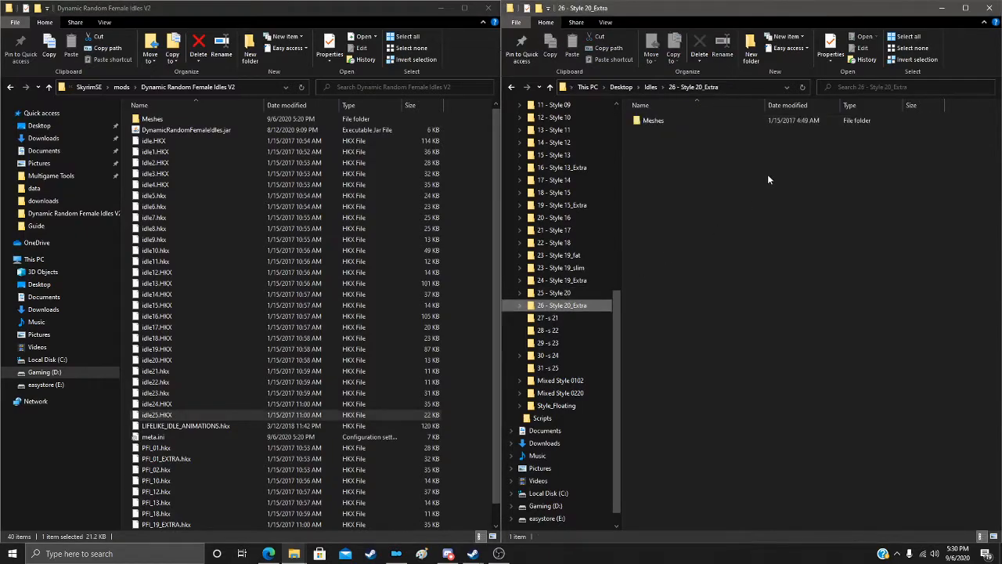
double_click(656, 121)
double_click(656, 122)
double_click(656, 122)
double_click(656, 121)
double_click(656, 121)
Step: Rename the Style 20_Extra mt_idle.HKX file as idle26.HKX and copy it into the Dynamic Random Female Idles V2 folder
right_click(657, 120)
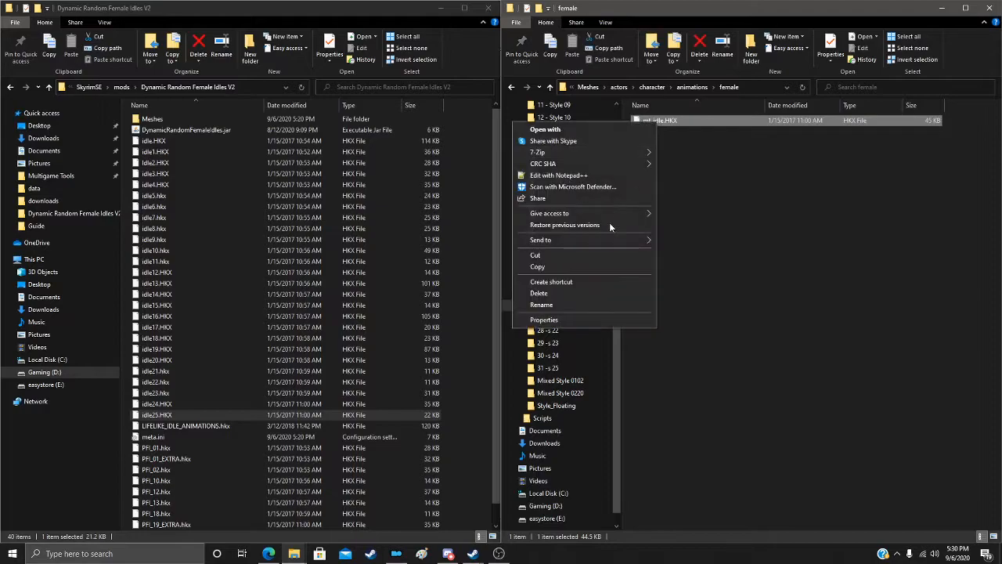
click(597, 304)
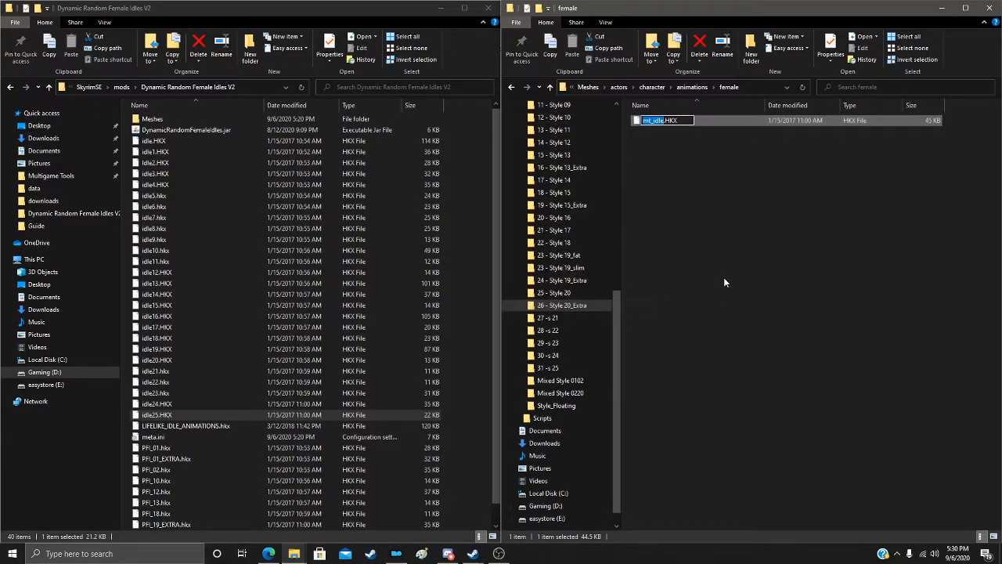
text(idle)
key(Delete)
key(Delete)
text(26)
key(Return)
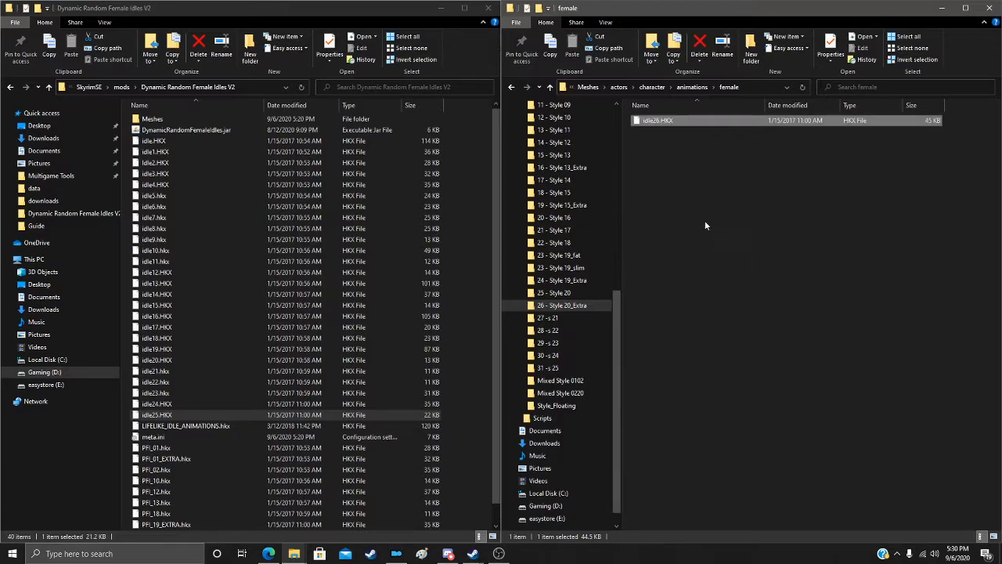
drag(678, 120, 238, 425)
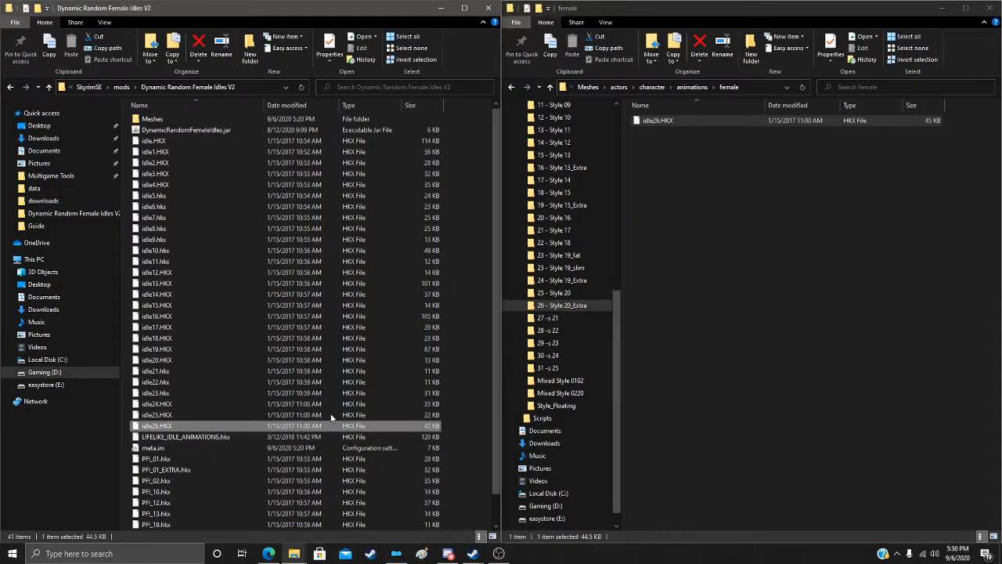
Step: Check folders 27 -s 21, 28 -s 22 and 29 -s 23, and open the female animations folder inside 30 -s 24
click(562, 318)
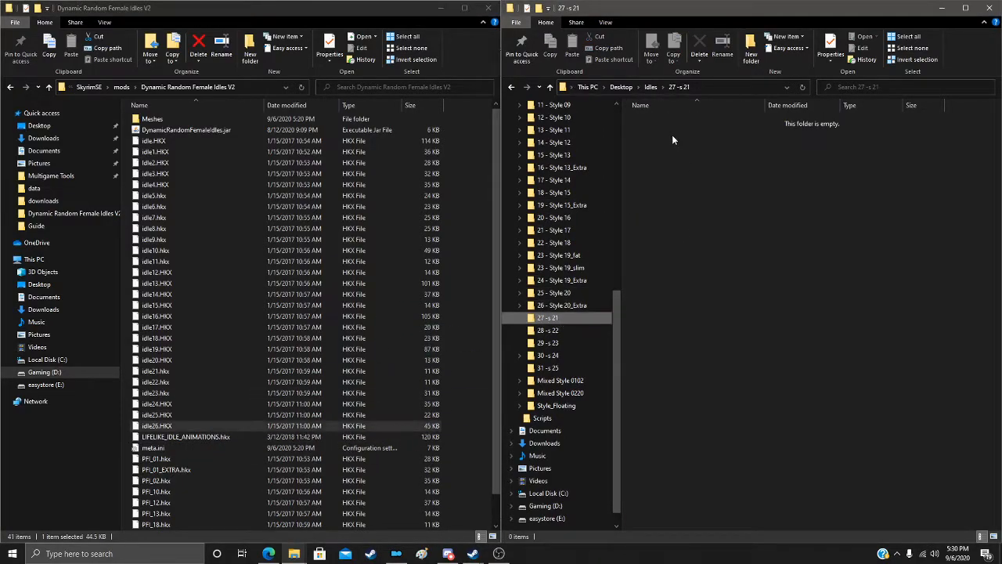
click(565, 330)
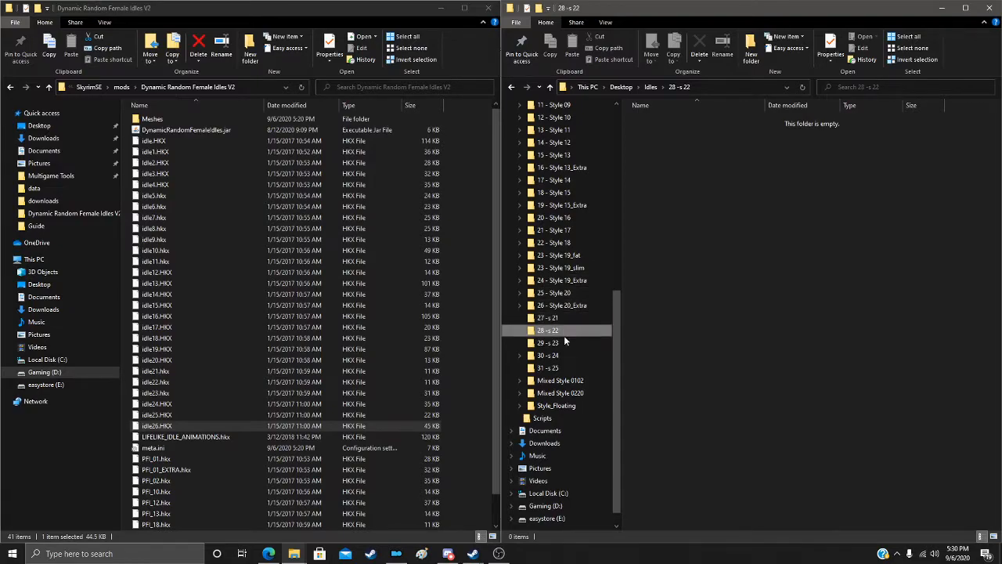
click(562, 343)
click(563, 355)
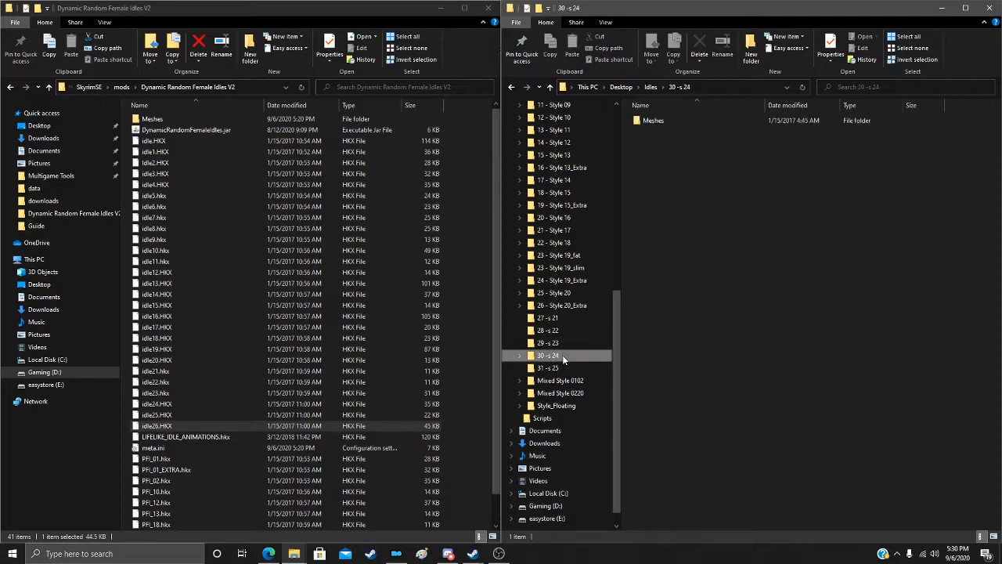
click(676, 122)
double_click(676, 121)
double_click(675, 121)
double_click(675, 121)
double_click(676, 120)
double_click(676, 121)
double_click(675, 121)
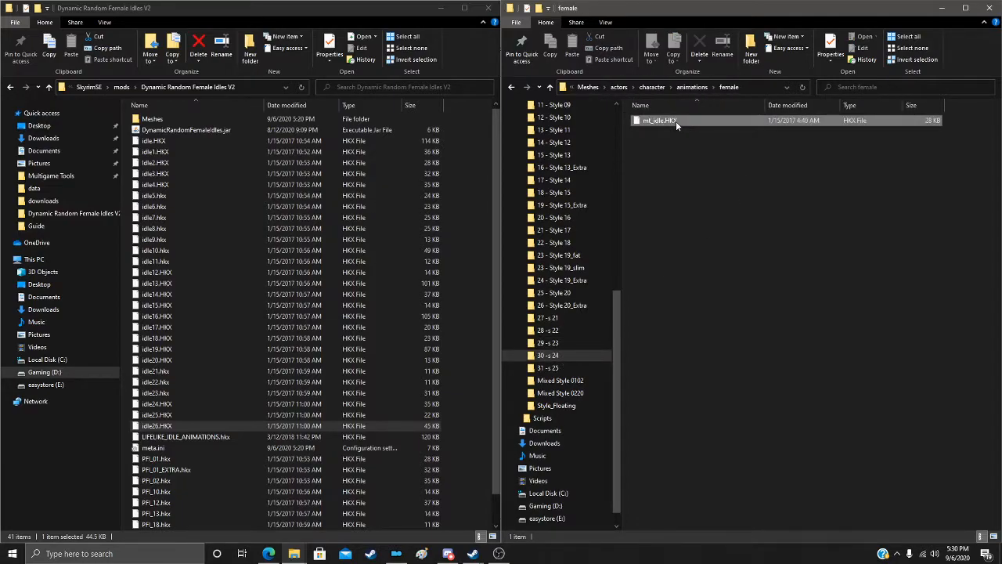
right_click(676, 122)
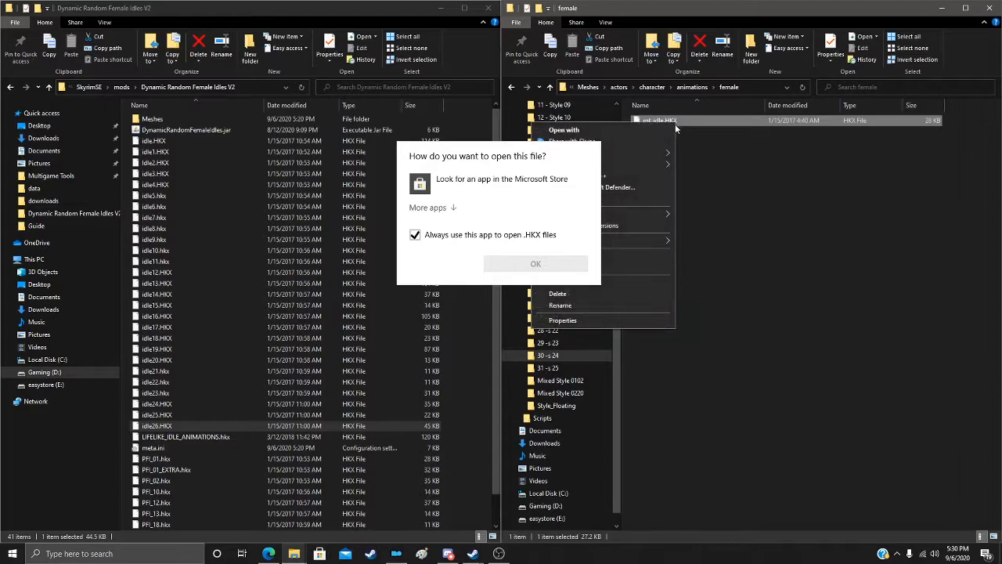
click(531, 266)
click(609, 242)
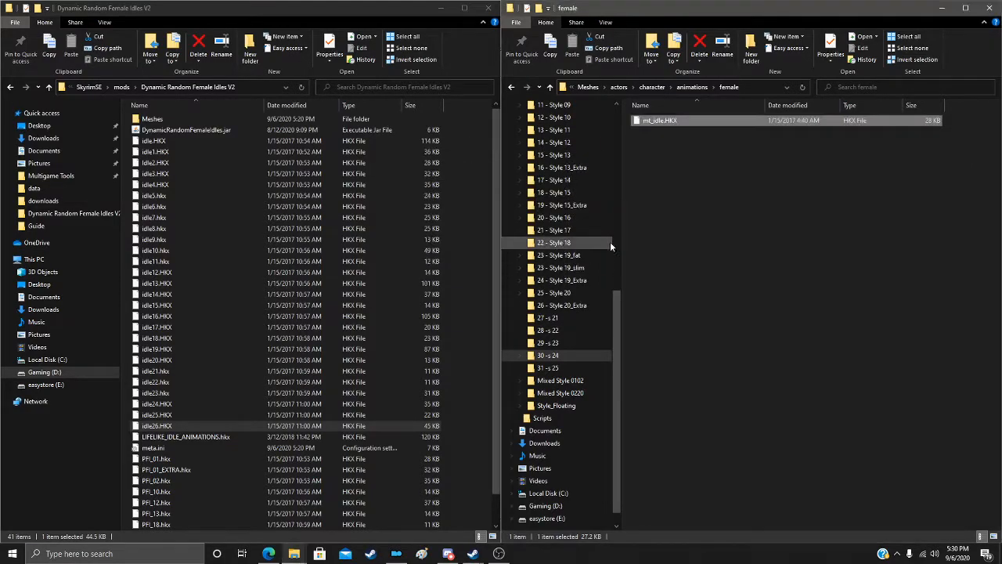
Step: Rename the 30 -s 24 mt_idle.HKX file as idle27.HKX and copy it into the Dynamic Random Female Idles V2 folder
right_click(697, 120)
click(622, 303)
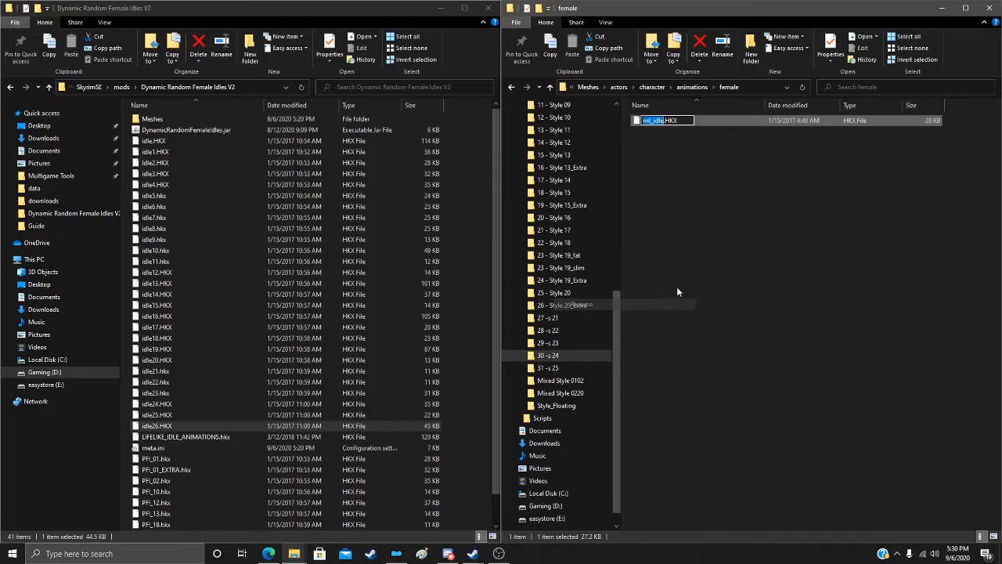
text(idle)
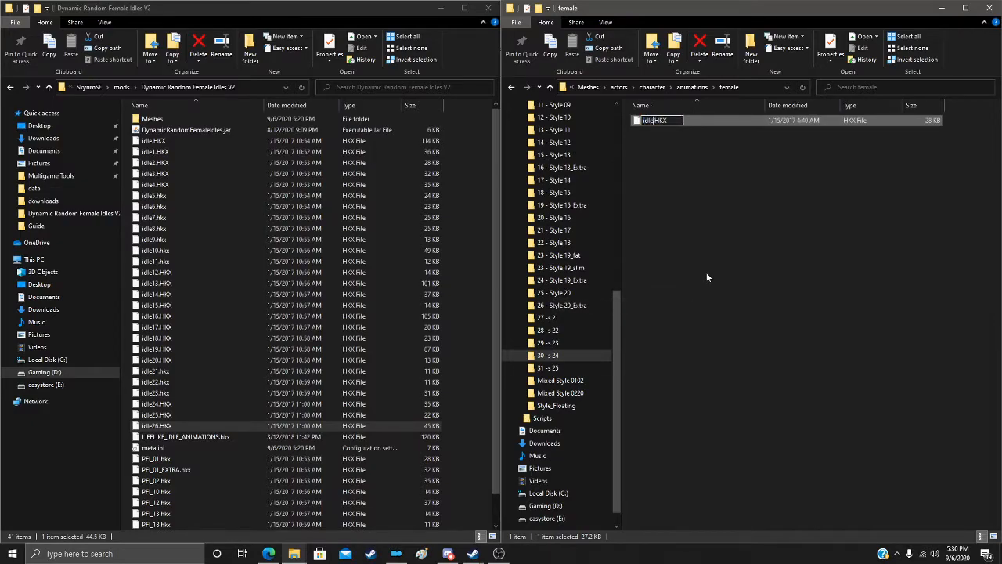
text(27)
key(Return)
drag(698, 119, 235, 404)
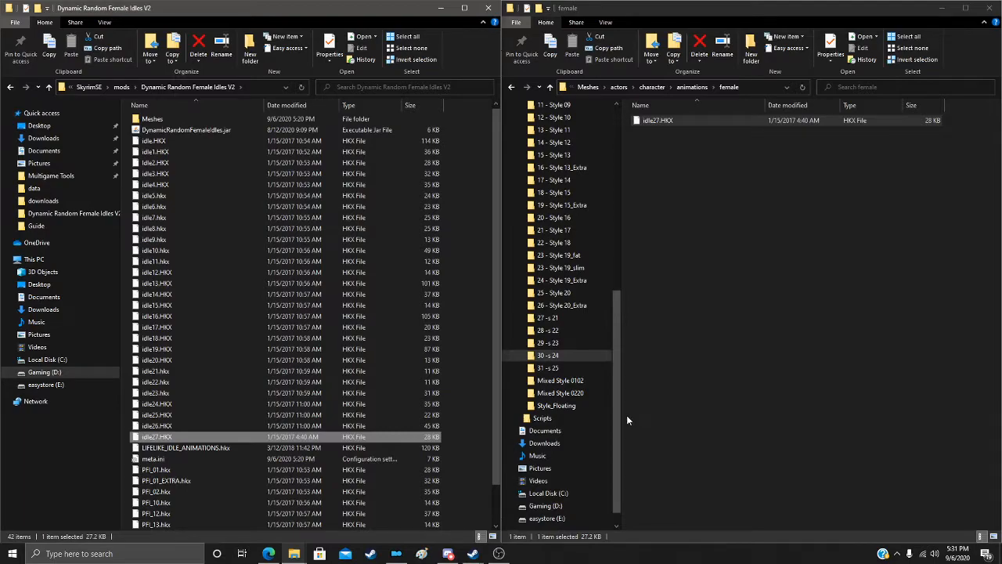
Step: Check folder 31 -s 25 and open the female animations folder inside Mixed Style 0102
click(553, 368)
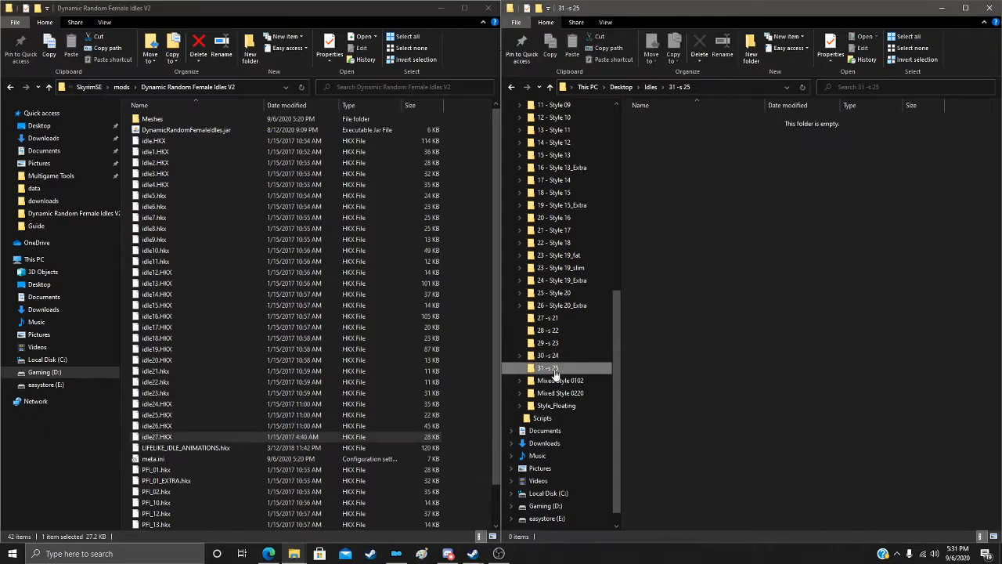
click(556, 380)
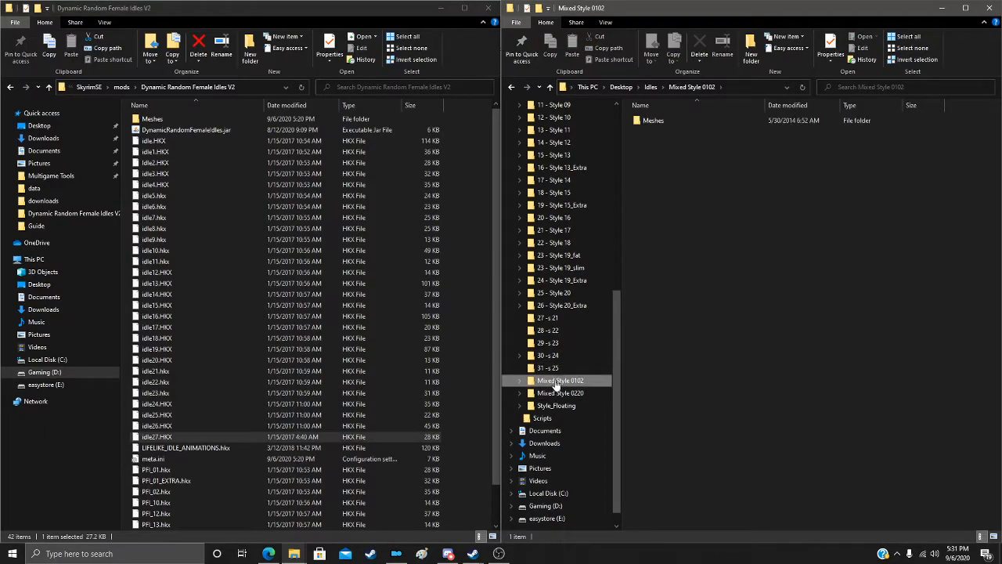
double_click(644, 122)
double_click(644, 122)
click(644, 122)
double_click(644, 122)
double_click(645, 122)
double_click(645, 122)
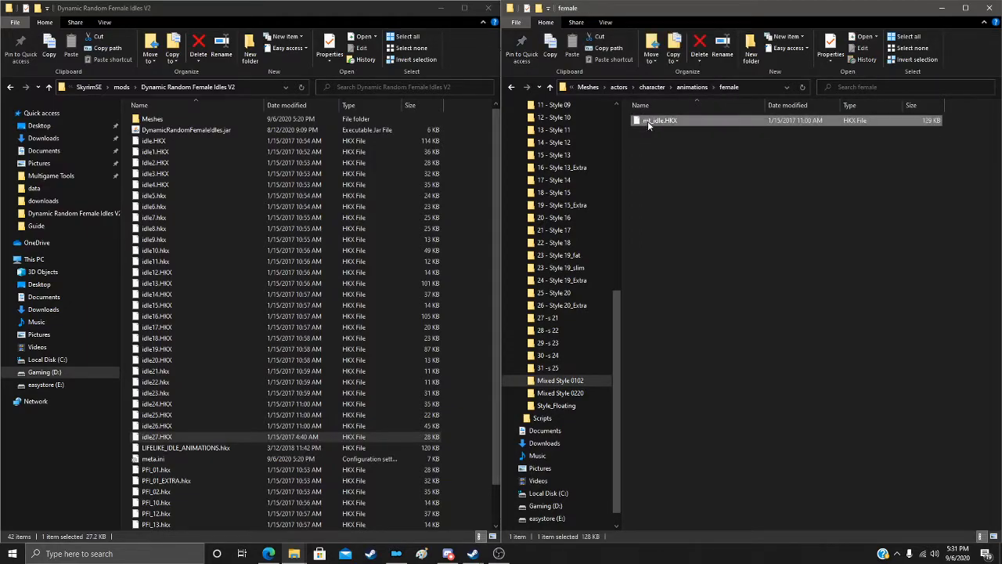
Step: Rename the Mixed Style 0102 mt_idle.HKX file as idle28.HKX and copy it into the Dynamic Random Female Idles V2 folder
right_click(645, 122)
click(532, 306)
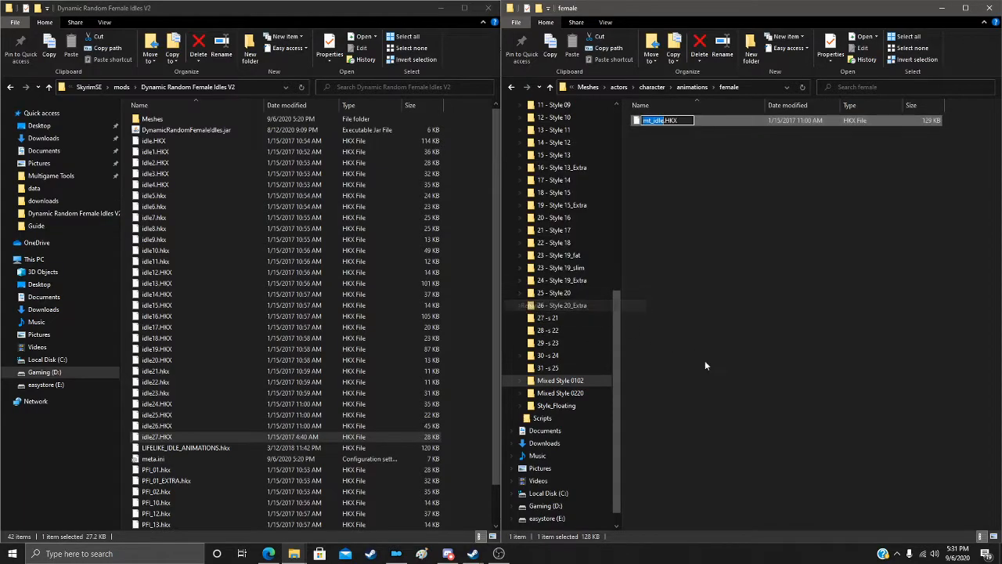
text(idle28)
key(Return)
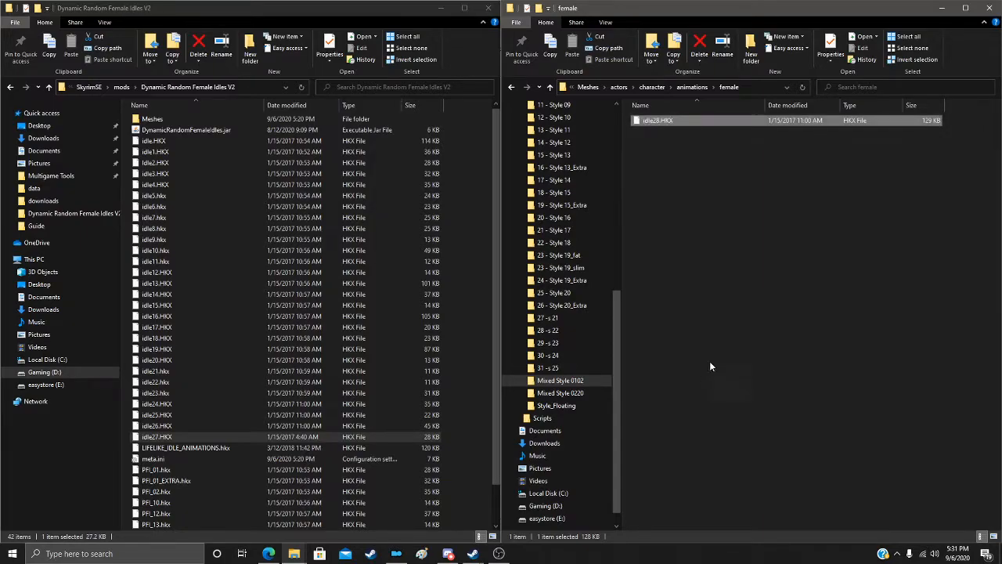
drag(476, 275, 212, 443)
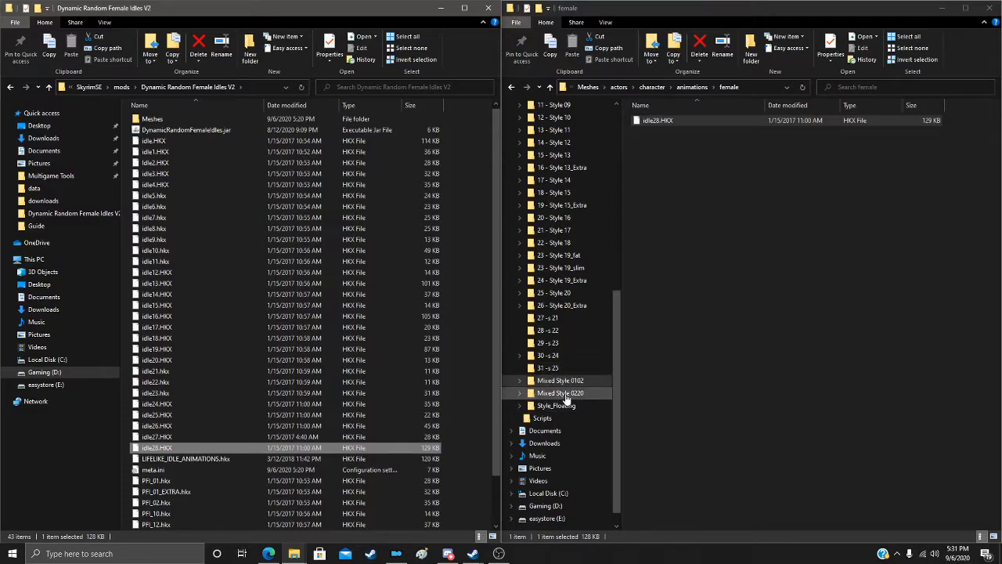
Step: Open the female animations folder inside Mixed Style 0220
click(567, 395)
double_click(684, 119)
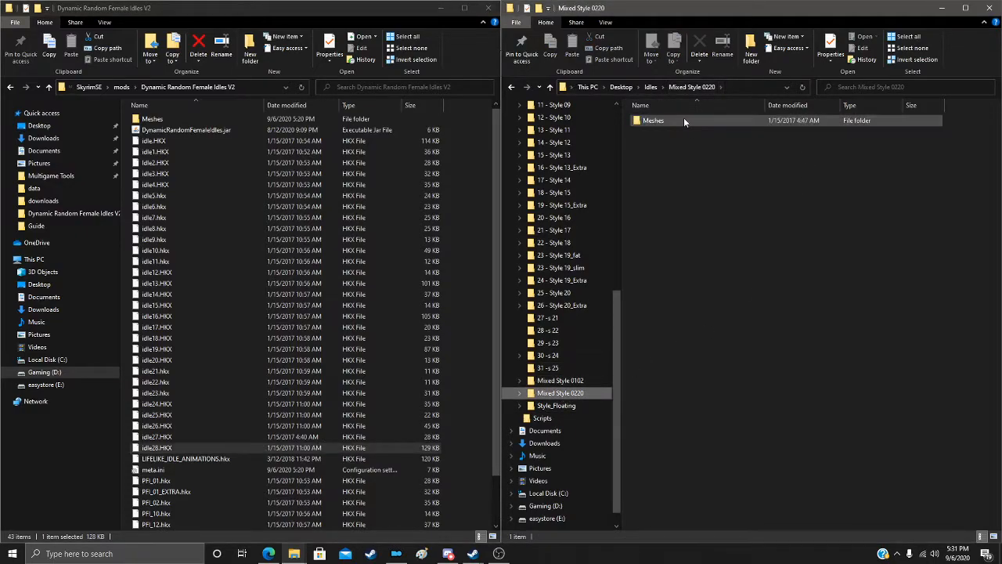
double_click(684, 119)
double_click(683, 119)
double_click(683, 119)
double_click(683, 119)
right_click(684, 119)
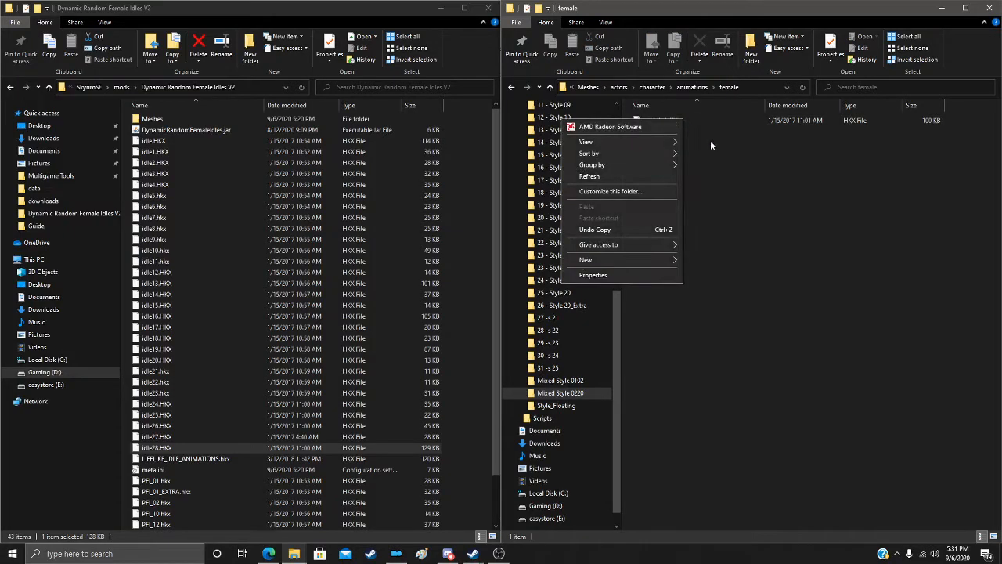
click(700, 150)
Step: Rename the Mixed Style 0220 mt_idle.HKX file as idle29.HKX and copy it into the Dynamic Random Female Idles V2 folder
click(675, 120)
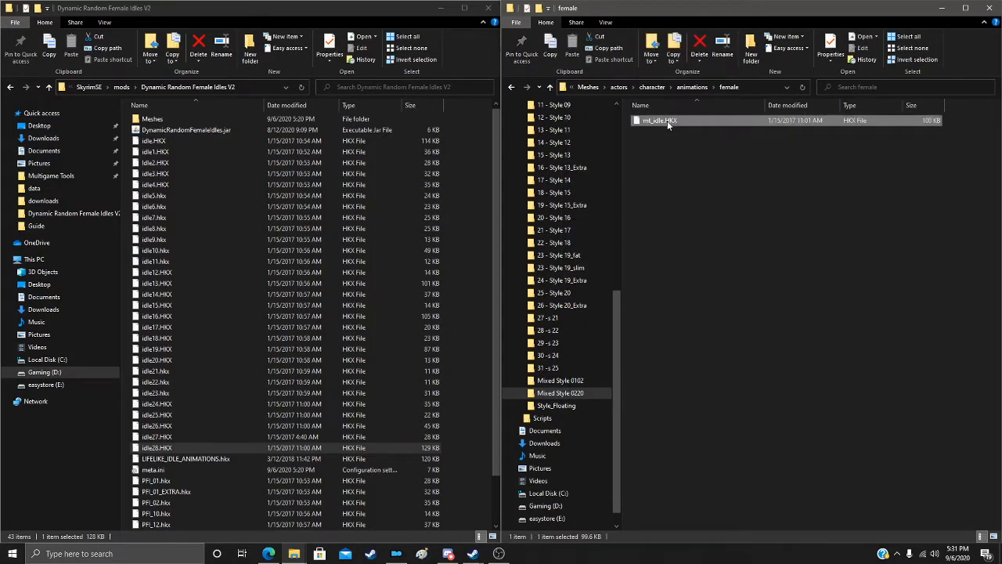
right_click(667, 124)
click(609, 300)
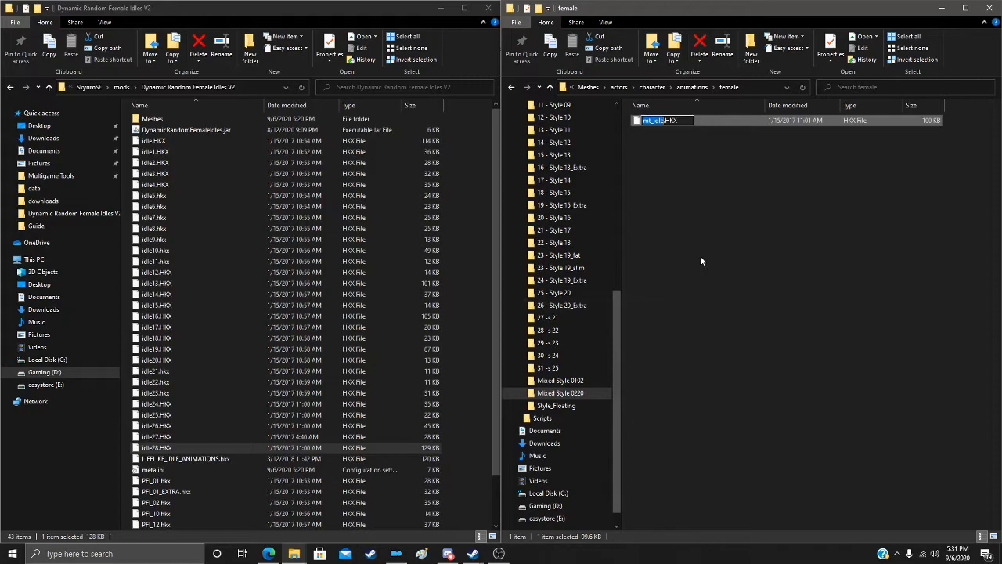
text(idle29)
key(Return)
drag(653, 122, 182, 391)
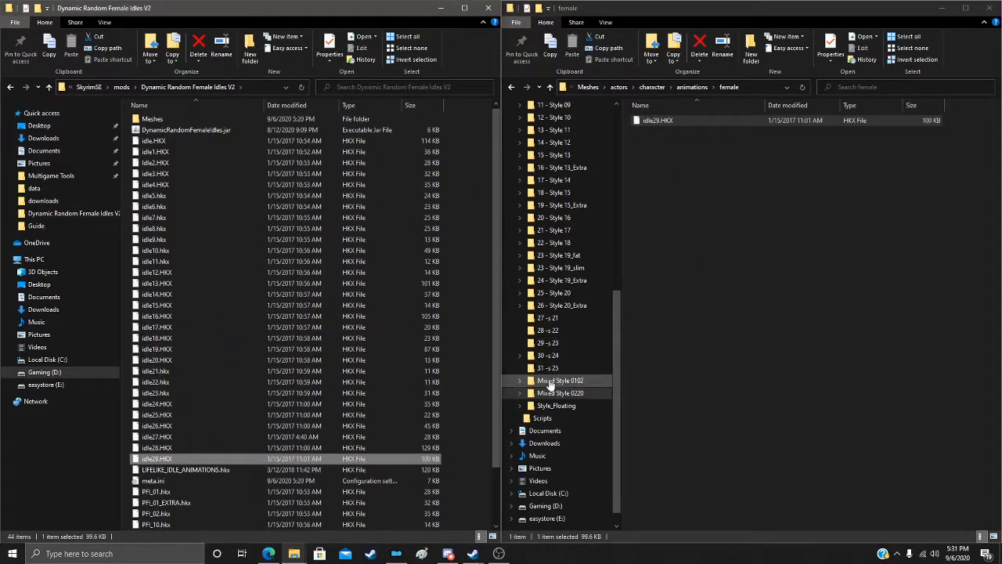
Step: Open the female animations folder inside Style_Floating
click(557, 406)
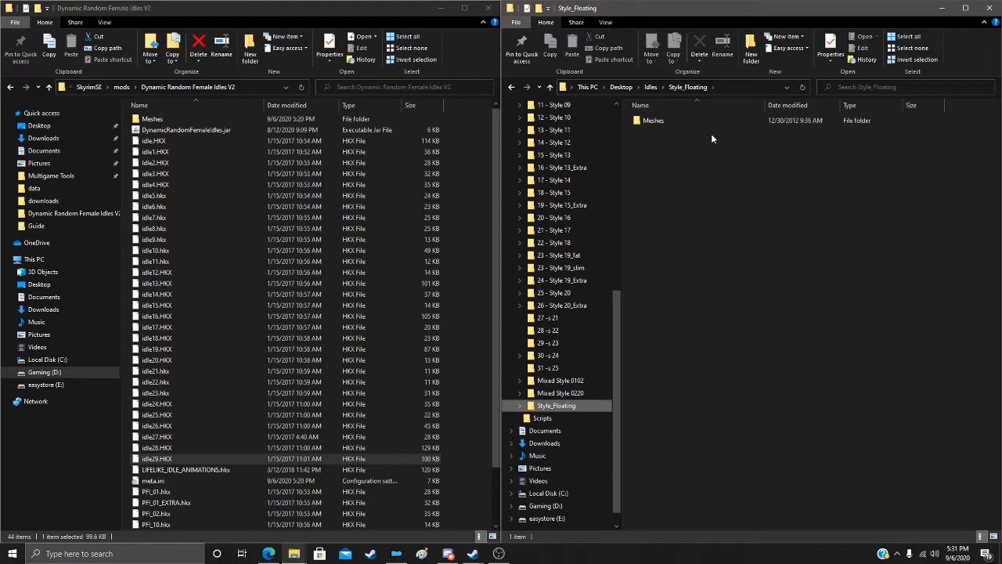
double_click(644, 121)
double_click(645, 122)
double_click(644, 121)
double_click(644, 121)
double_click(644, 121)
Step: Rename the Style_Floating mt_idle.hkx file as idle30.hkx and copy it into the Dynamic Random Female Idles V2 folder
right_click(656, 122)
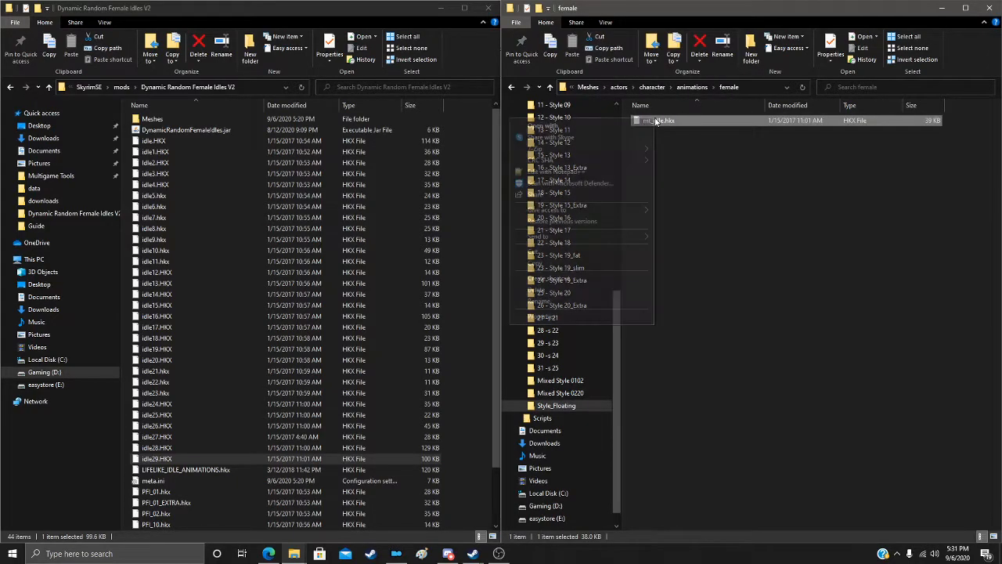
click(551, 302)
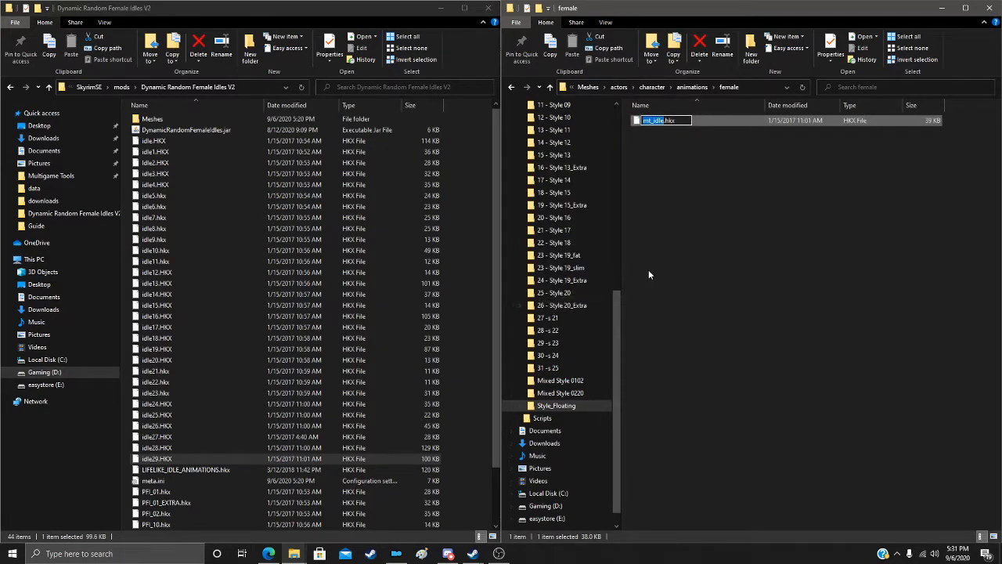
text(idle5)
text(0)
key(Return)
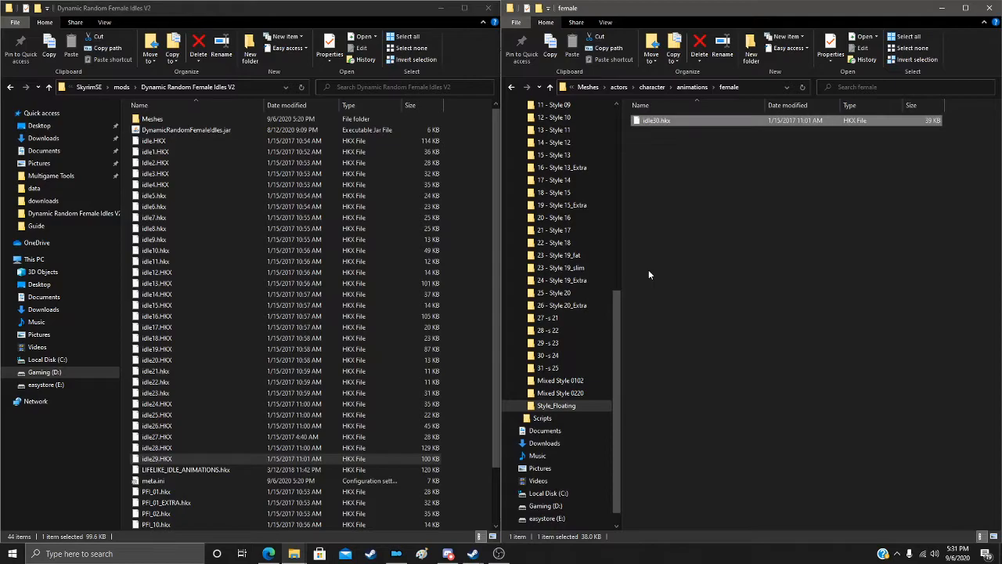
drag(638, 121, 264, 490)
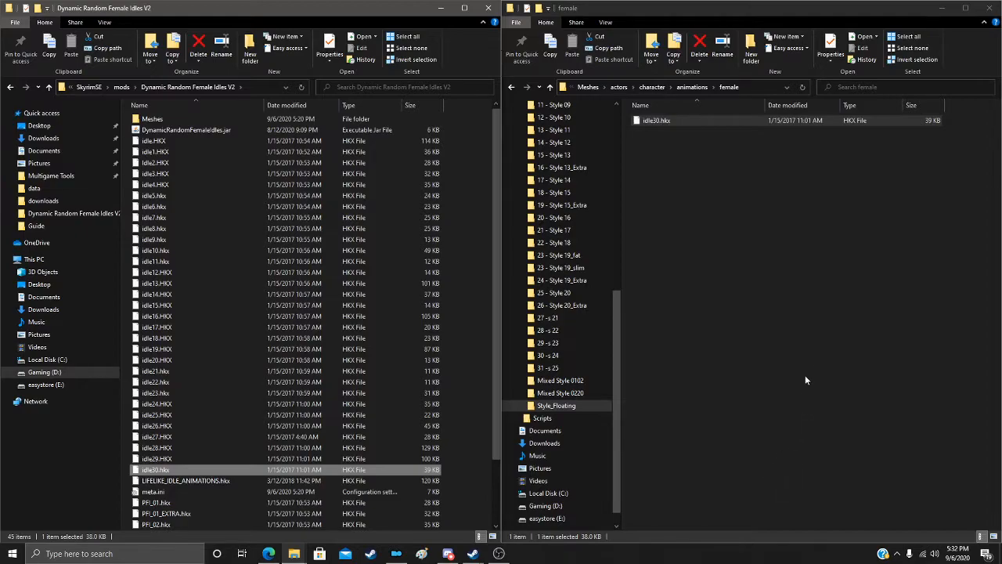
Step: Close the source folder window and review the idle animation sources on the Dynamic Random Female Idles V2 page in the browser
click(988, 8)
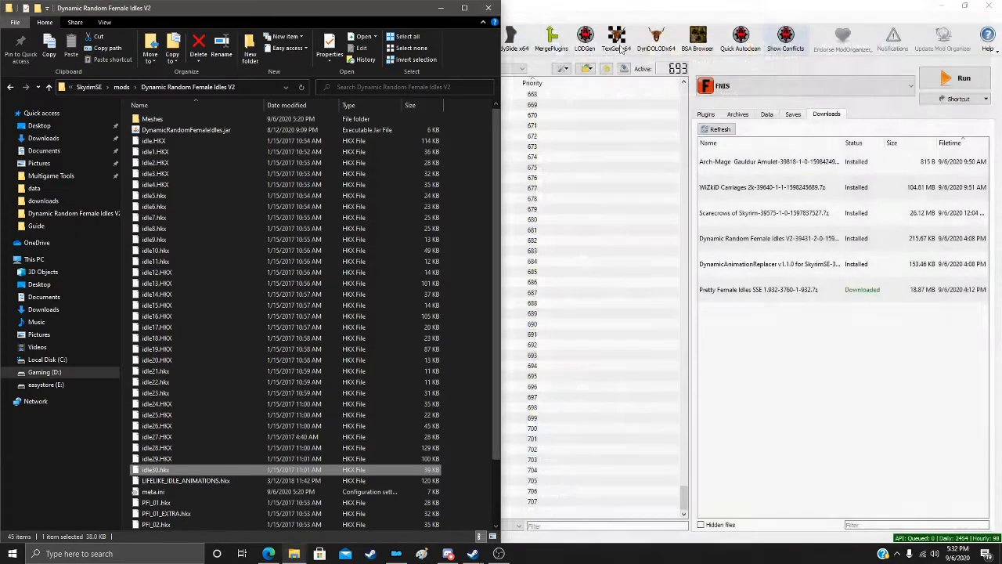
drag(285, 10, 496, 49)
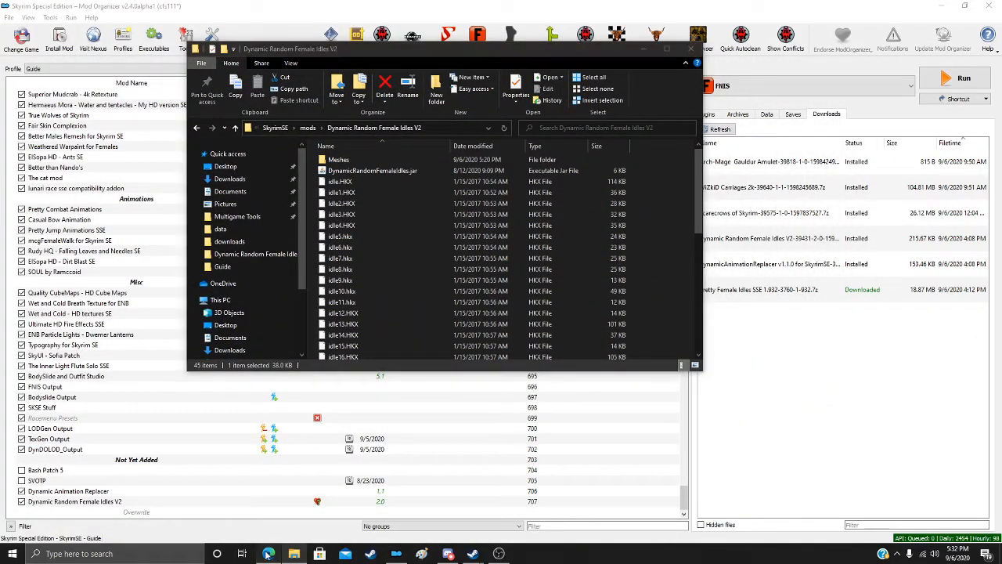
click(269, 553)
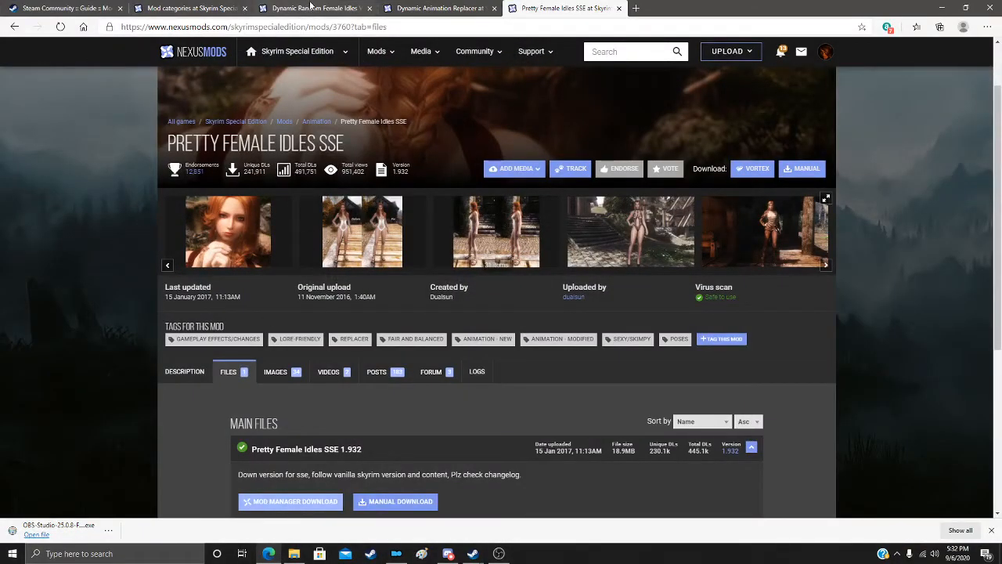
click(310, 7)
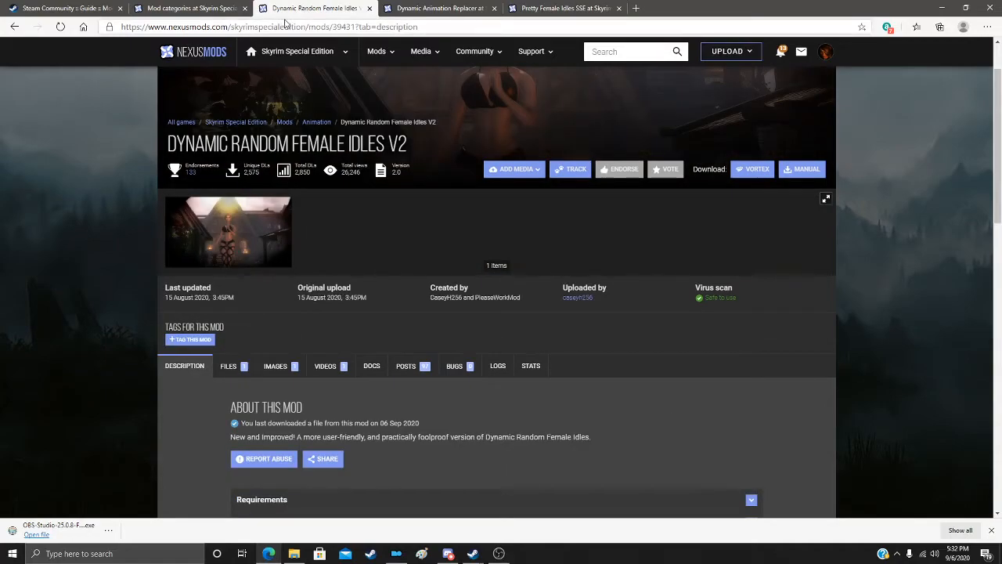
scroll(221, 314, down, 12)
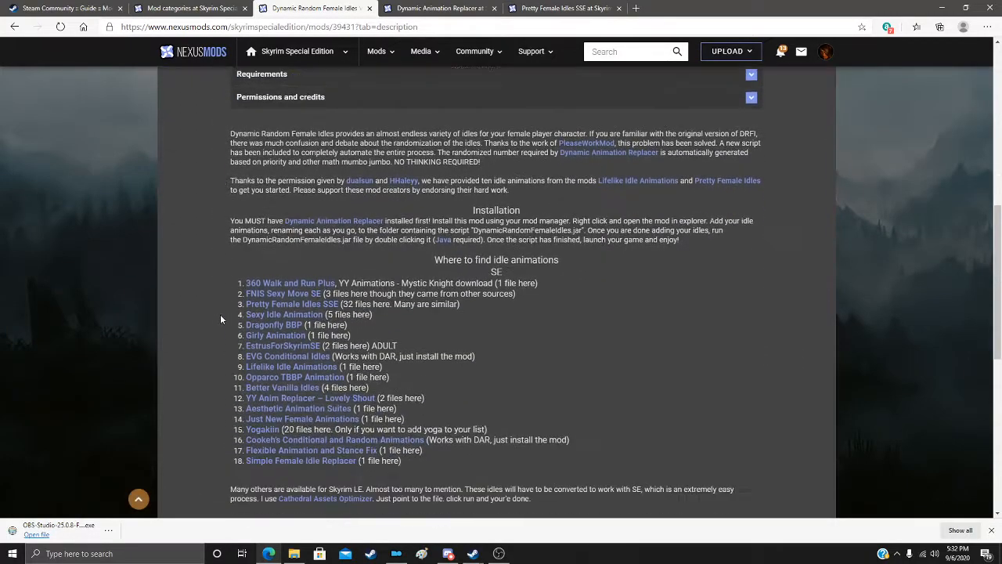
scroll(219, 315, up, 2)
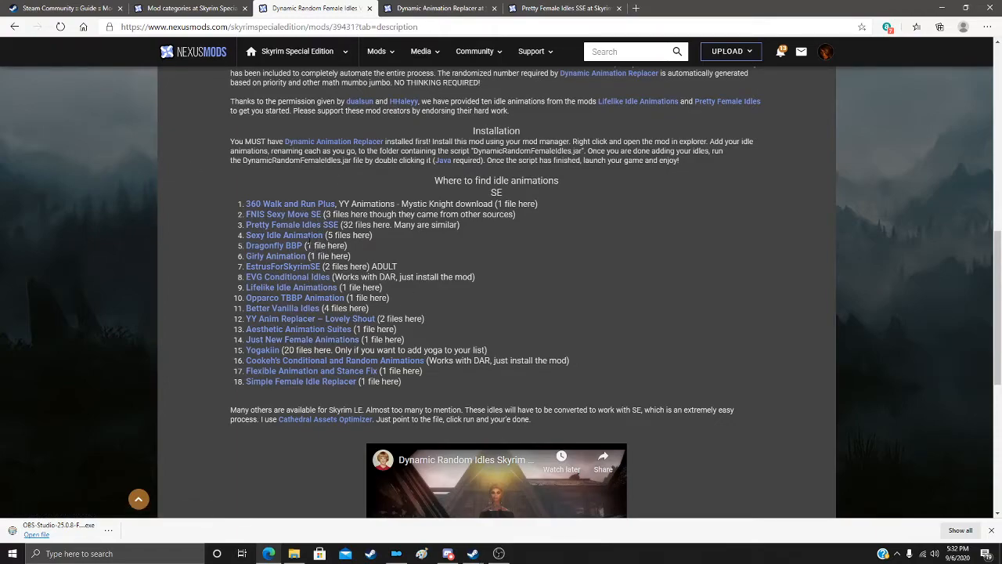
click(441, 9)
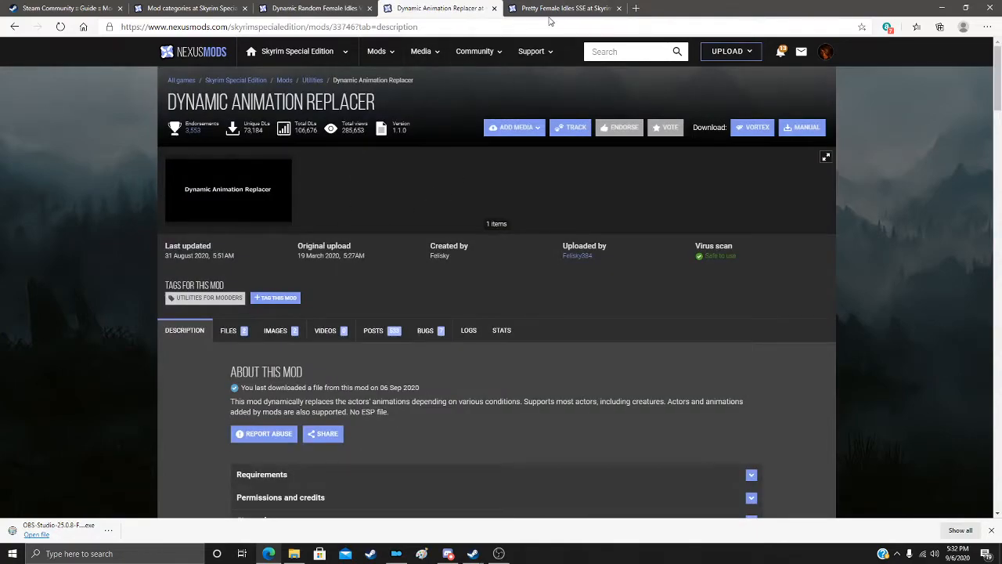
Step: Switch back to File Explorer, review the idle files in the Dynamic Random Female Idles V2 folder and maximize its window
click(294, 554)
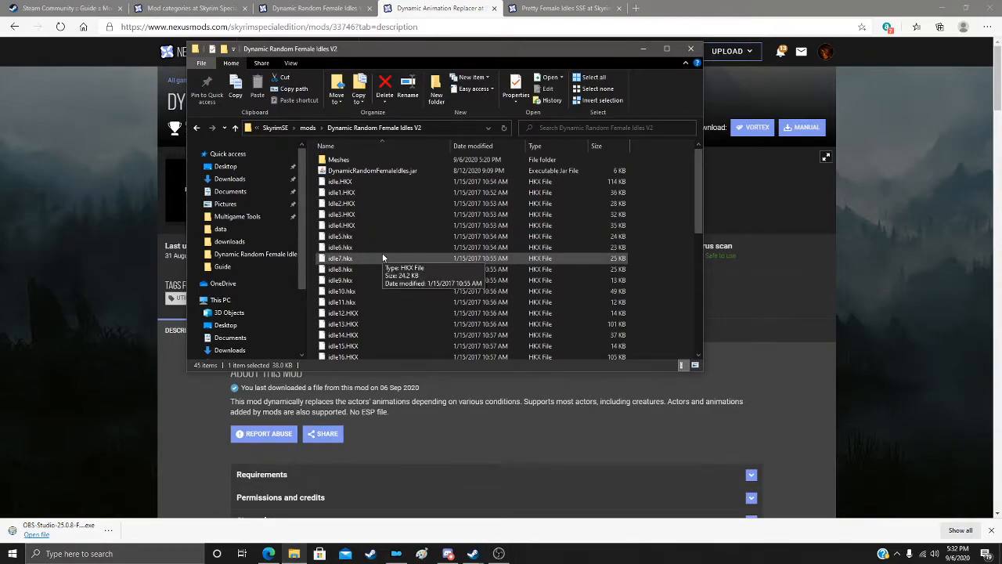
scroll(382, 260, down, 4)
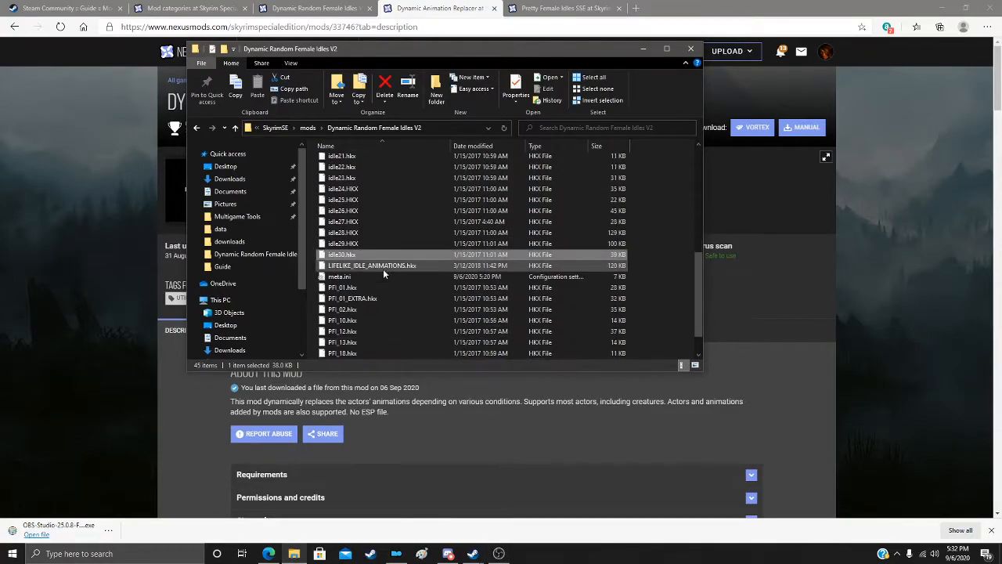
scroll(383, 267, up, 3)
scroll(383, 269, up, 2)
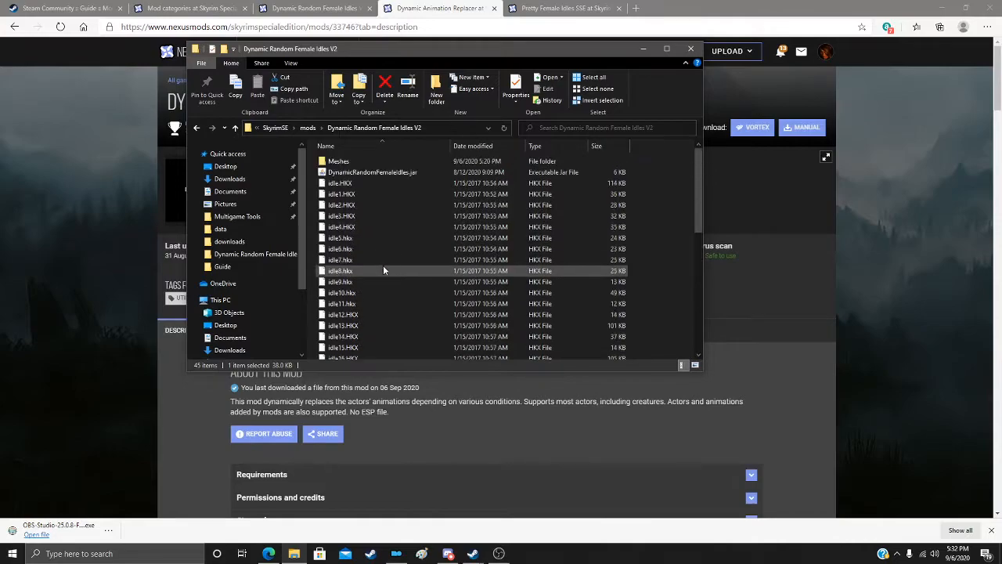
scroll(462, 288, down, 8)
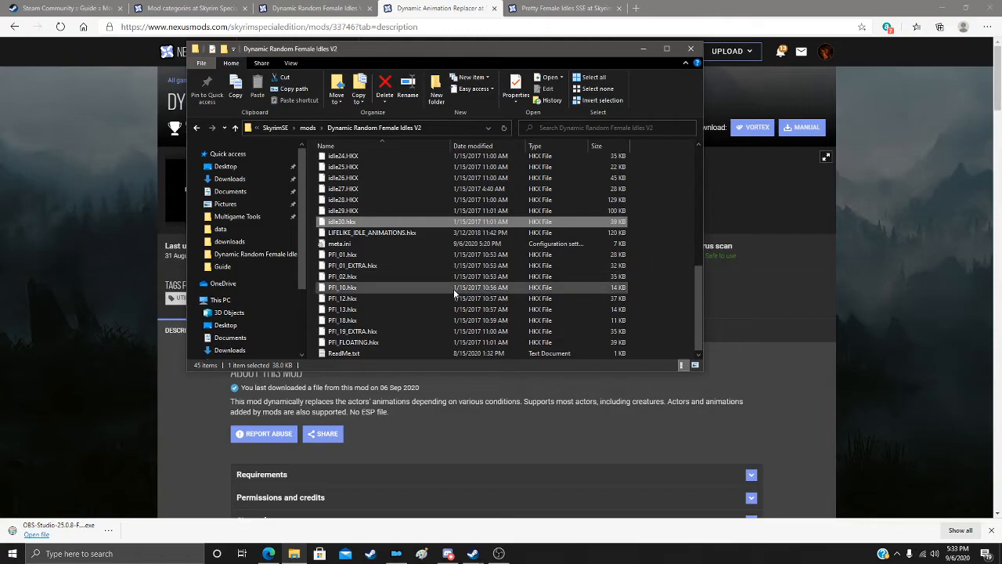
scroll(456, 291, up, 5)
scroll(457, 291, up, 4)
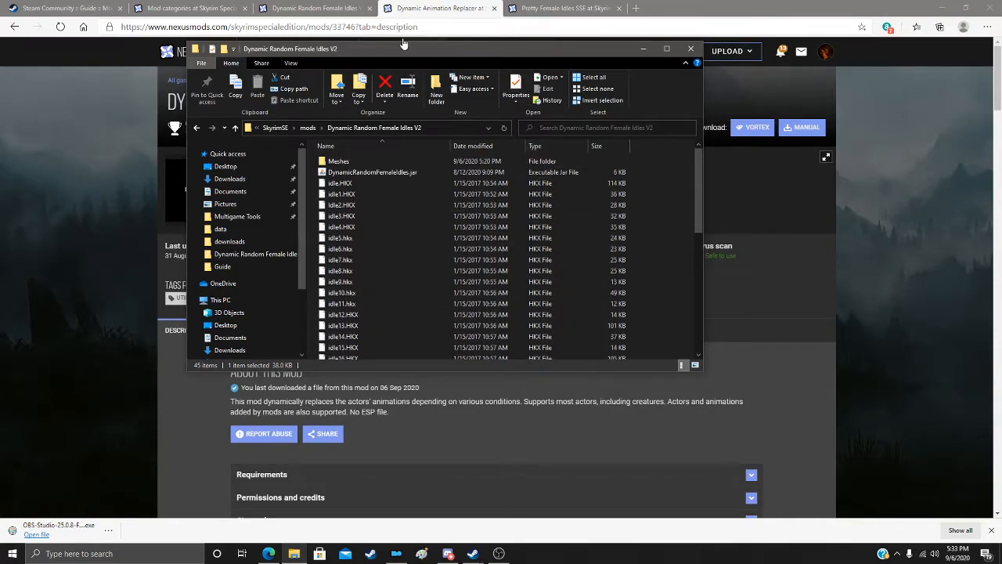
drag(401, 49, 407, 70)
drag(523, 79, 540, 2)
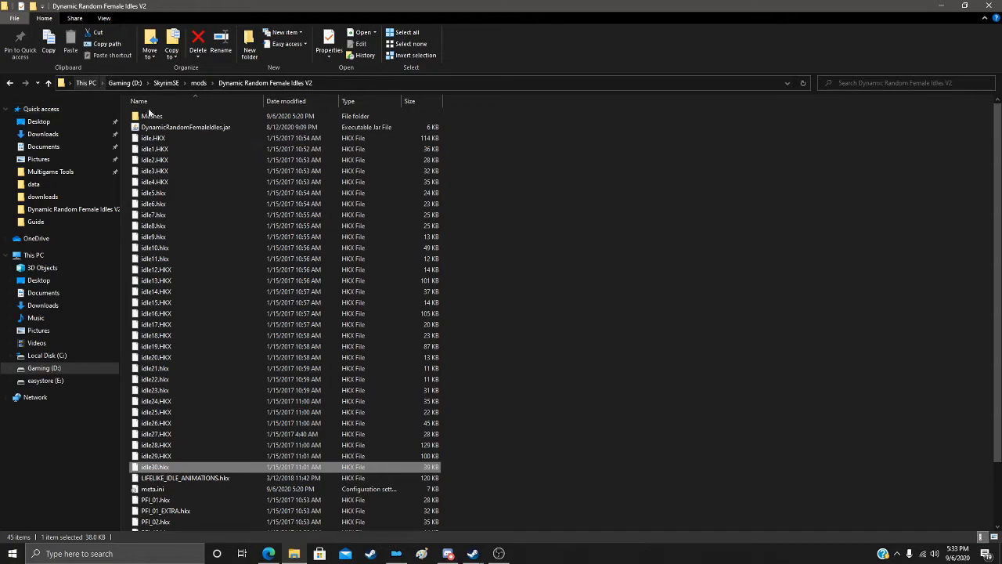
Step: Check the contents of the mod's Meshes folder and run DynamicRandomFemaleIdles.jar from the mod folder
double_click(135, 116)
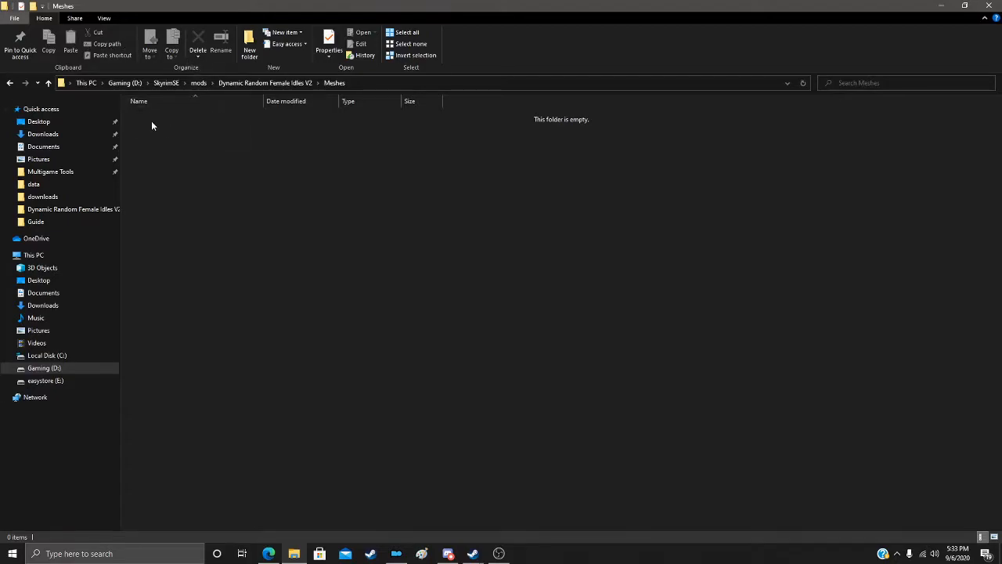
click(49, 83)
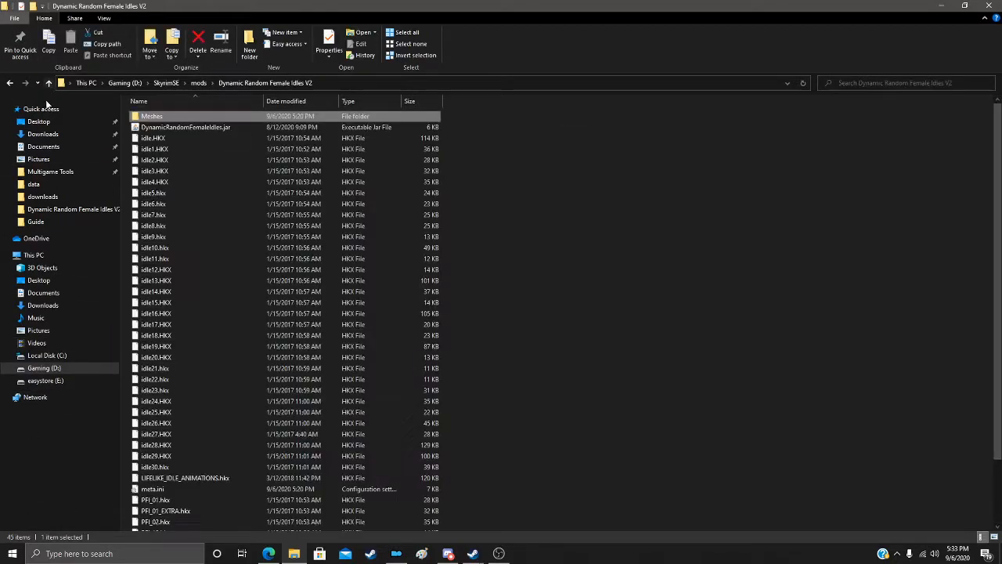
click(205, 127)
double_click(206, 129)
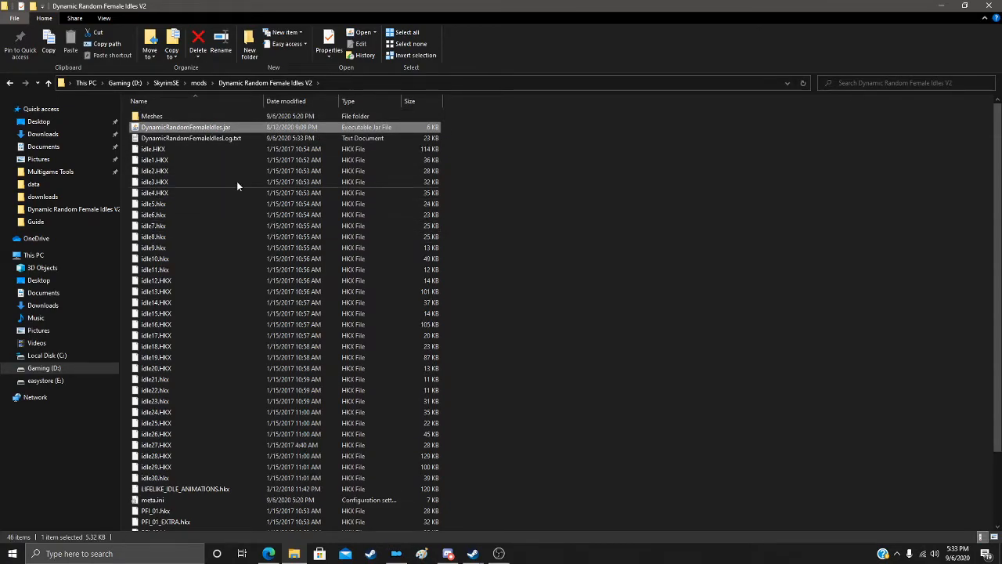
Step: Open DynamicRandomFemaleIdlesLog.txt, review the logged animation copies through the PFI files, and close the log
double_click(228, 141)
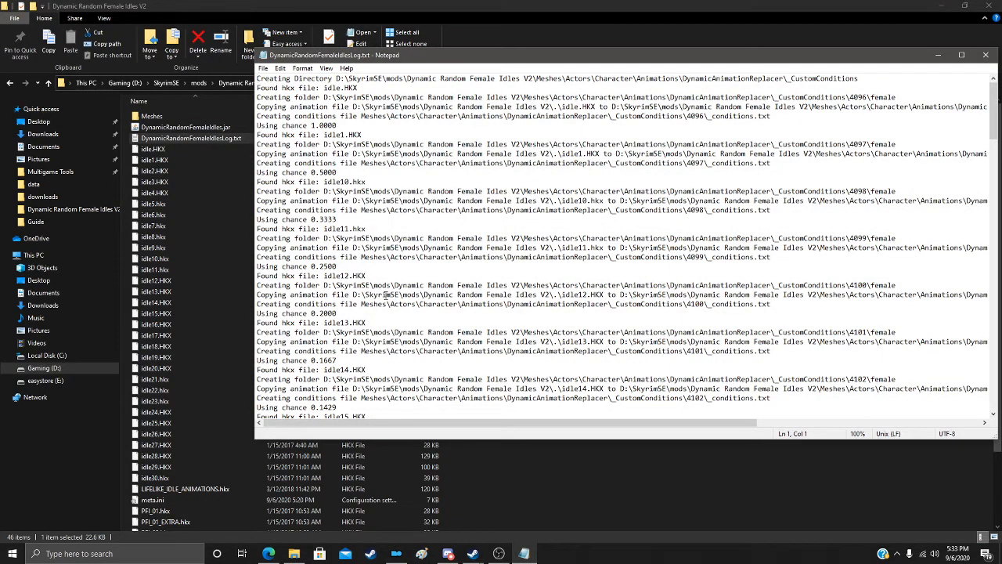
scroll(386, 295, down, 20)
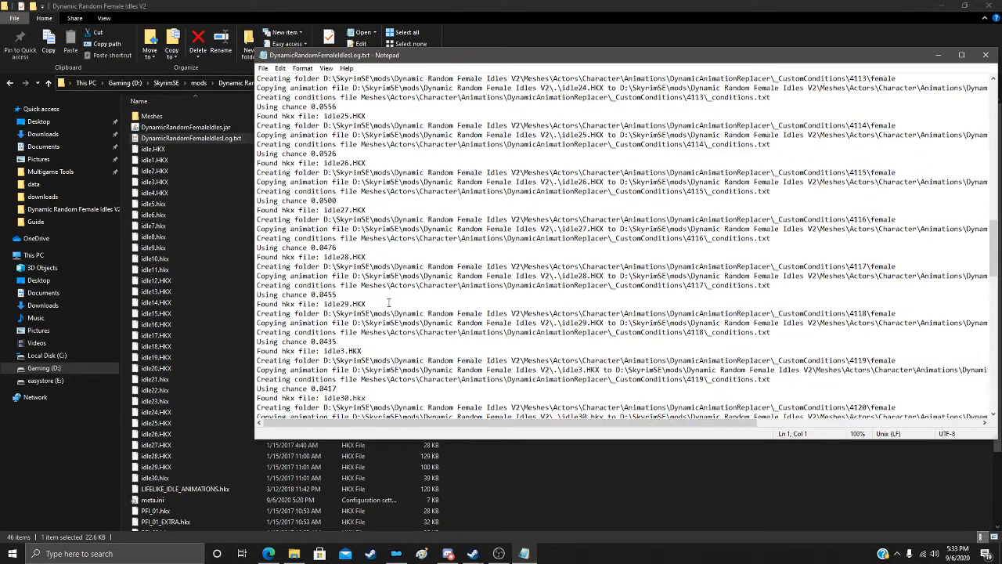
scroll(389, 302, down, 20)
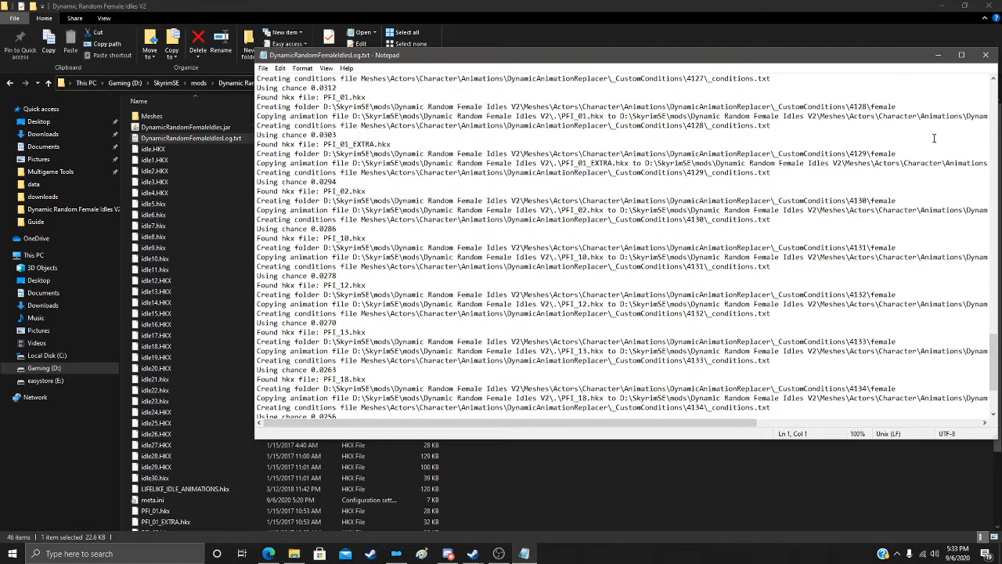
click(984, 57)
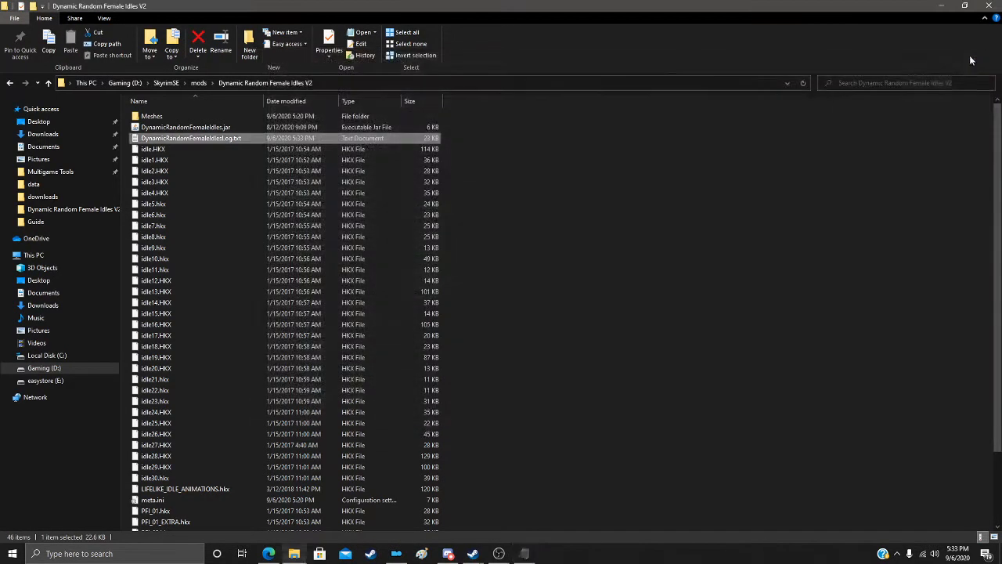
Step: Open the mod's Meshes\Actors\Character\Animations\DynamicAnimationReplacer\_CustomConditions folder and review its numbered subfolders
double_click(154, 118)
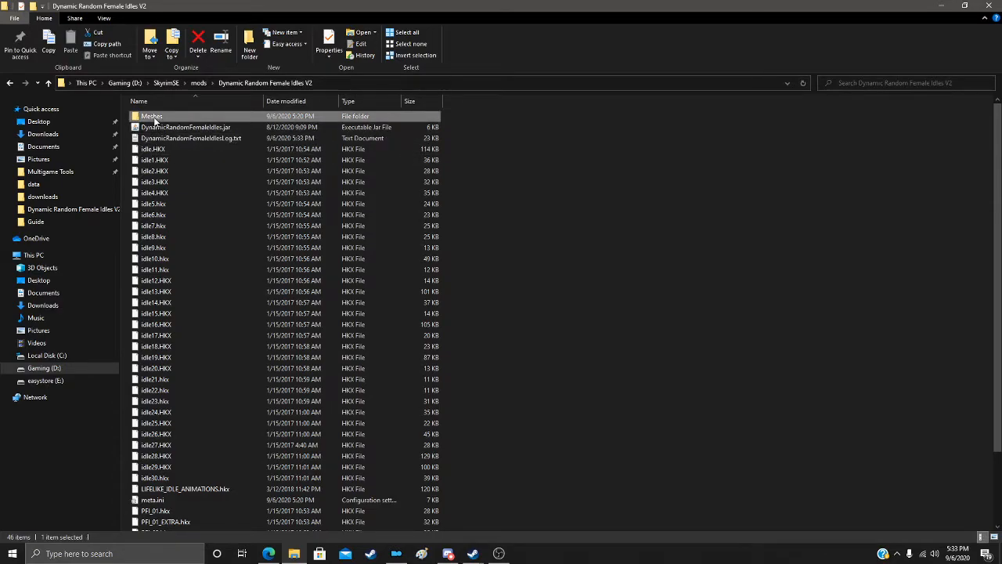
double_click(154, 117)
double_click(154, 118)
double_click(155, 117)
double_click(153, 117)
double_click(153, 118)
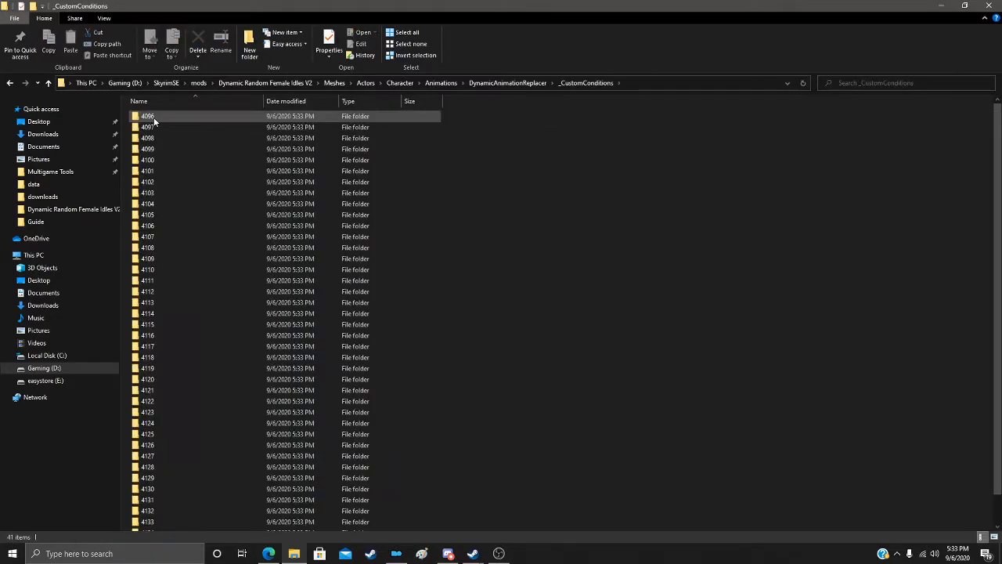
scroll(187, 435, down, 1)
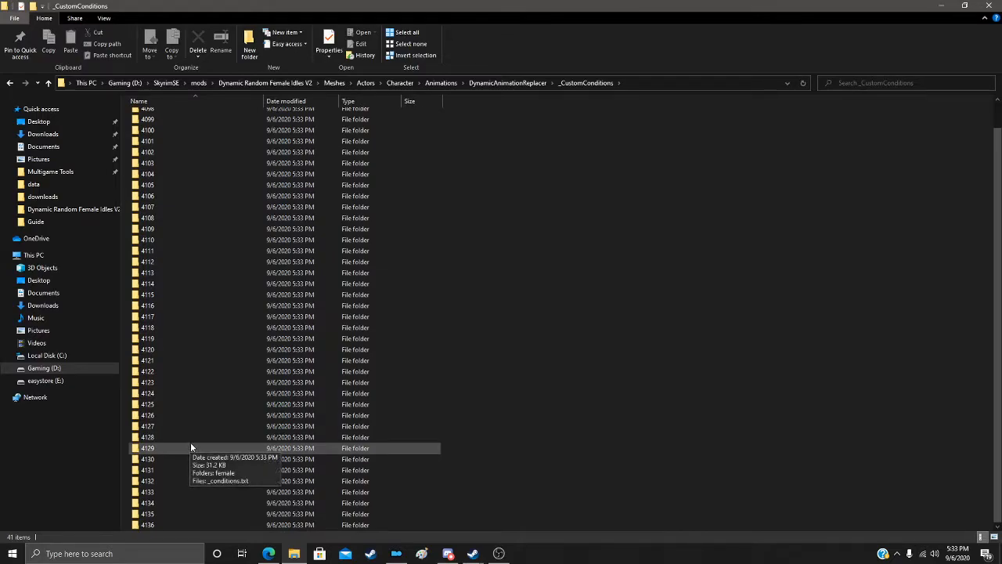
scroll(237, 238, up, 1)
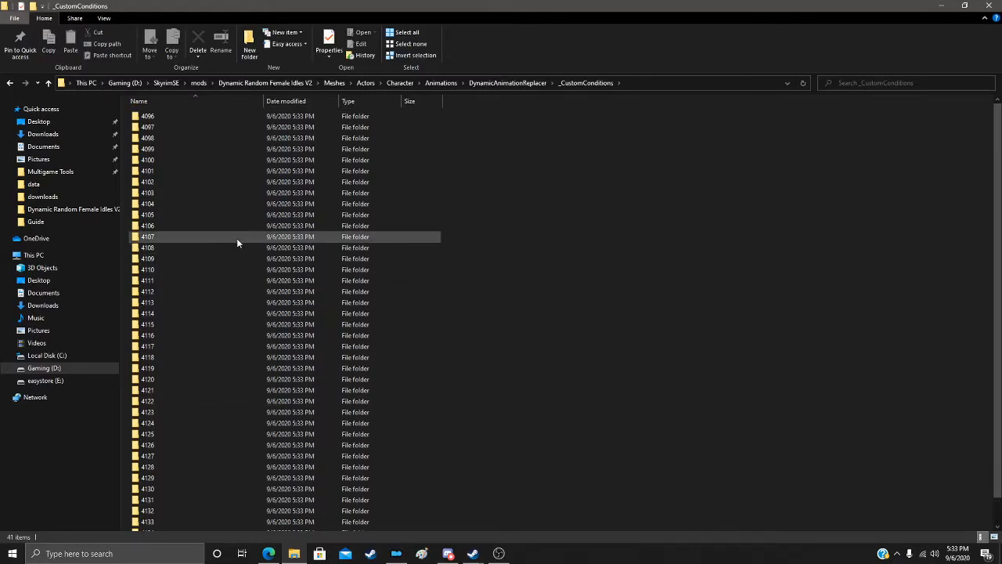
Step: Return to the Dynamic Random Female Idles V2 folder and review its idle and PFI animation files
click(48, 83)
click(48, 83)
click(47, 83)
click(48, 83)
click(48, 83)
click(48, 83)
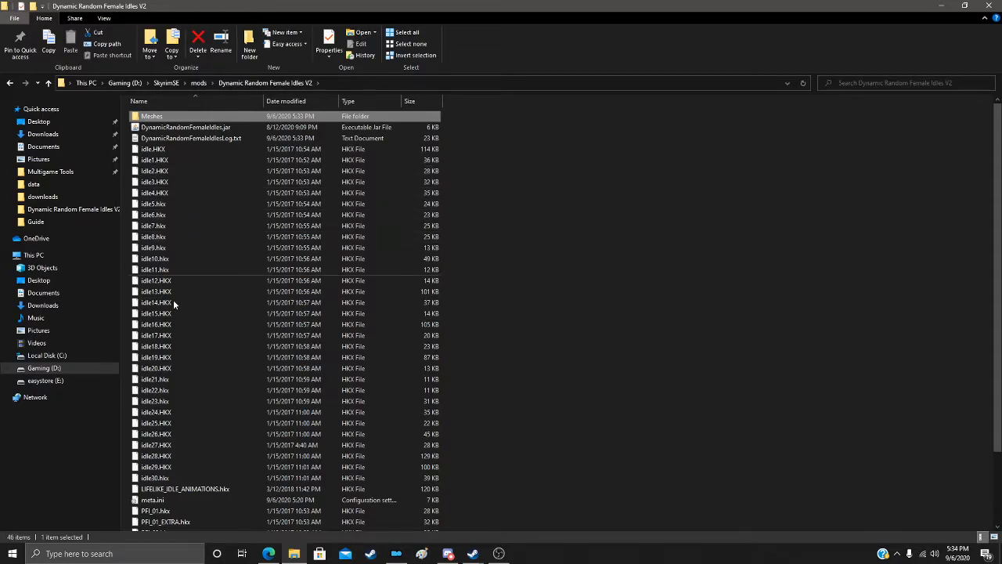
scroll(179, 396, down, 3)
click(186, 393)
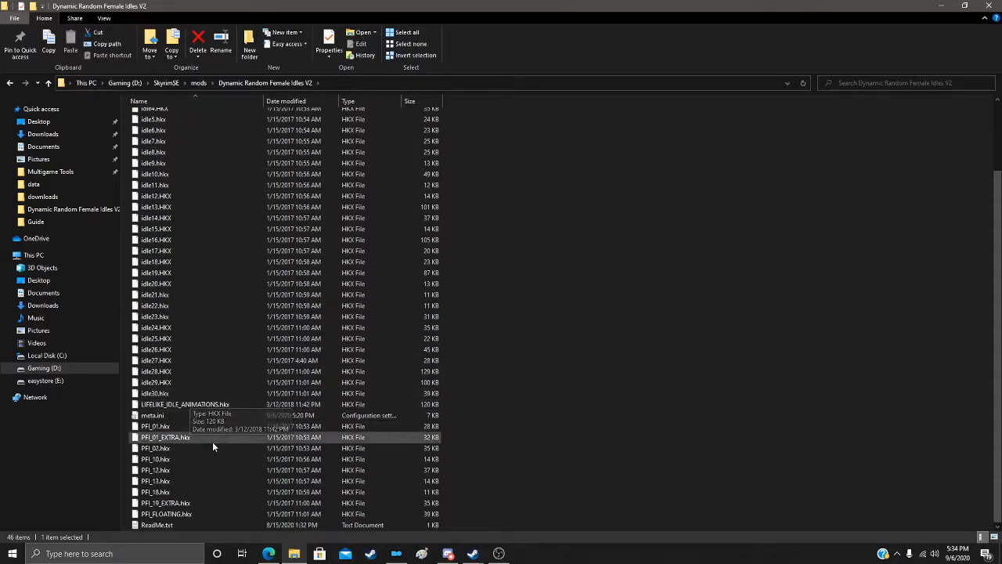
click(253, 493)
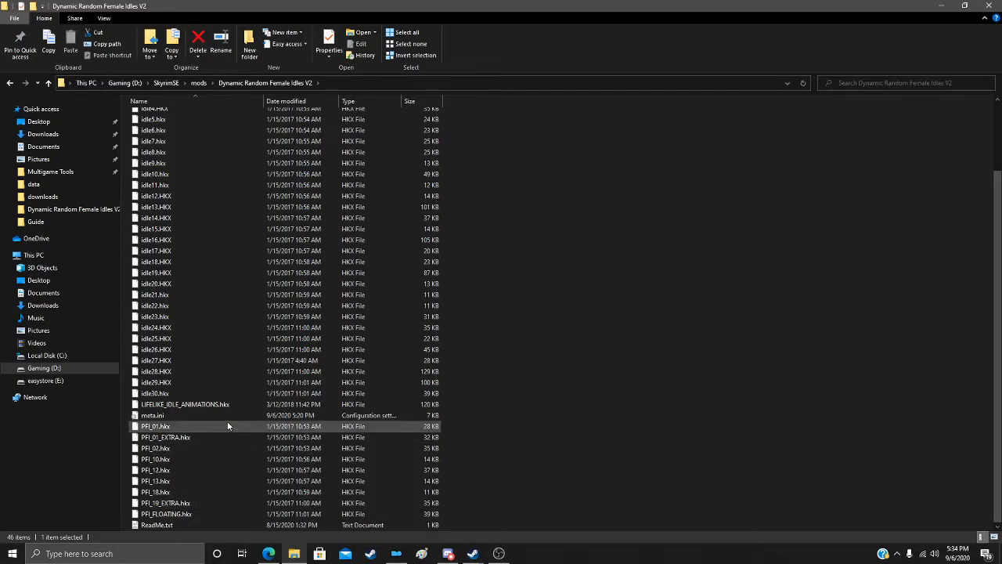
scroll(223, 324, up, 2)
scroll(223, 324, up, 1)
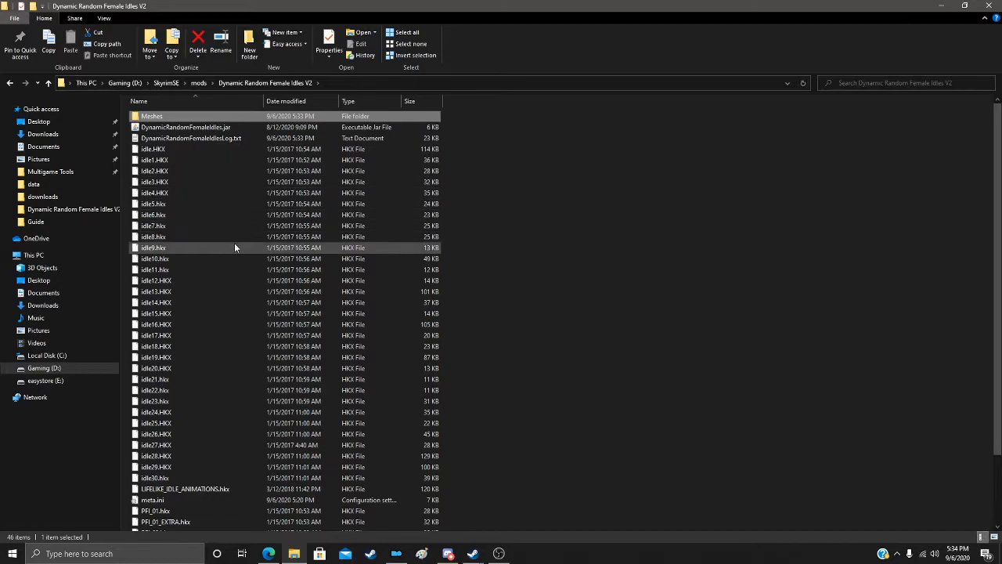
scroll(228, 306, down, 3)
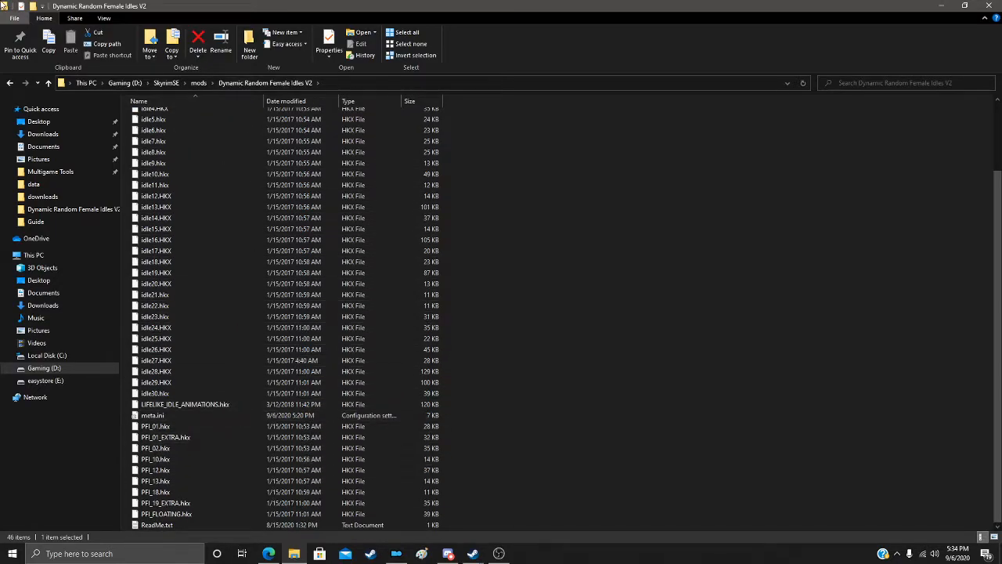
Step: Close the mod folder window, minimize the browser to return to Mod Organizer, and check its list of executables
click(992, 5)
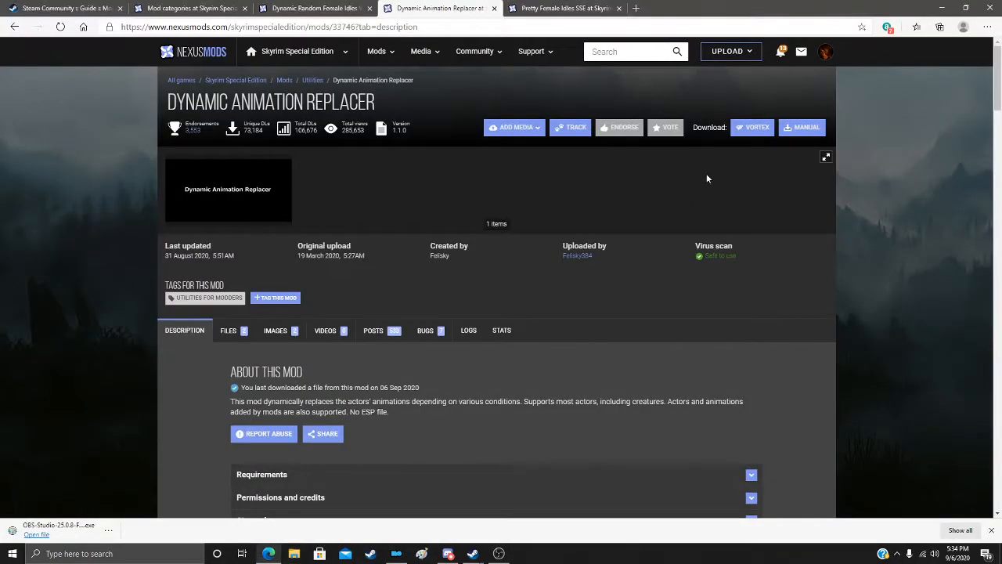
click(942, 9)
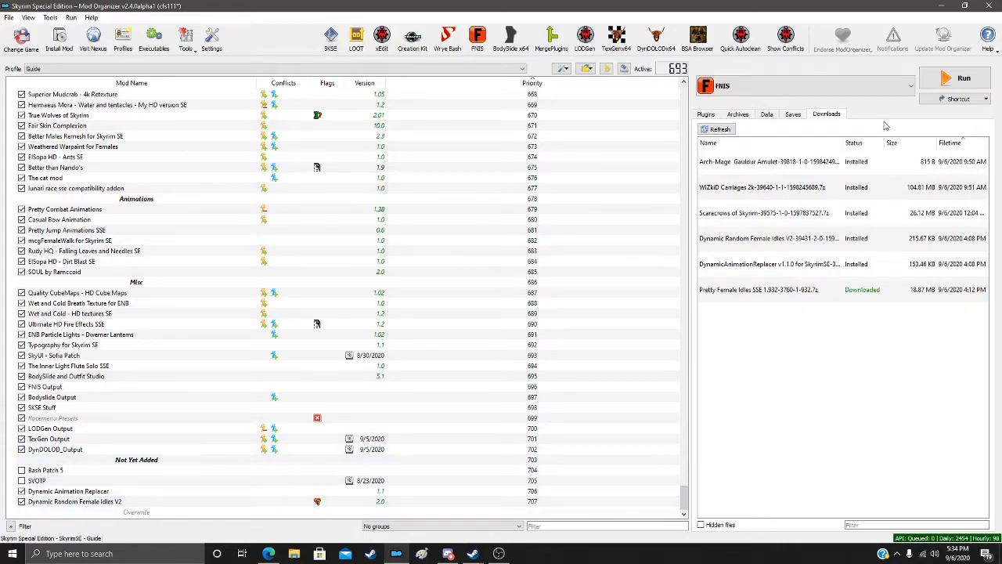
click(736, 86)
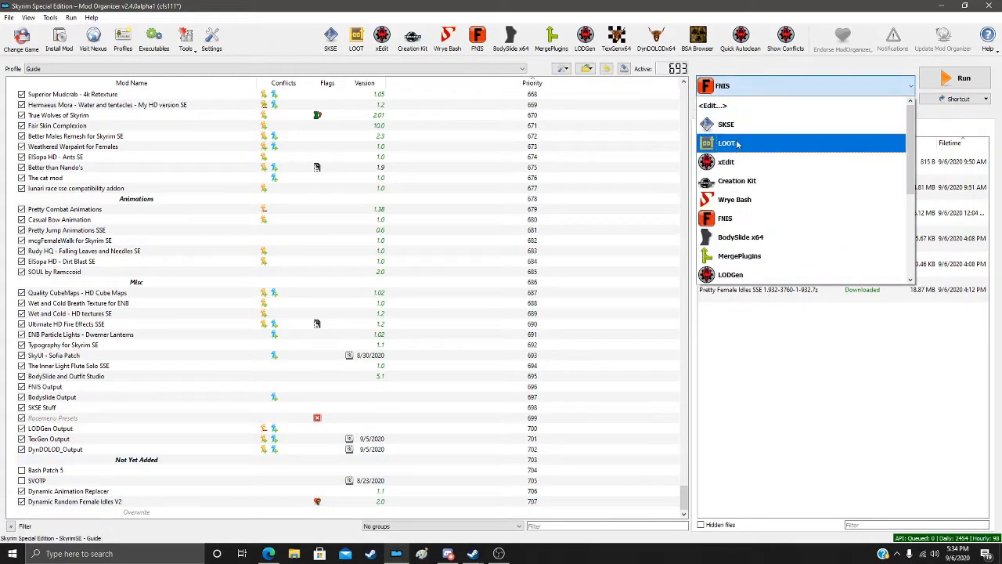
click(757, 84)
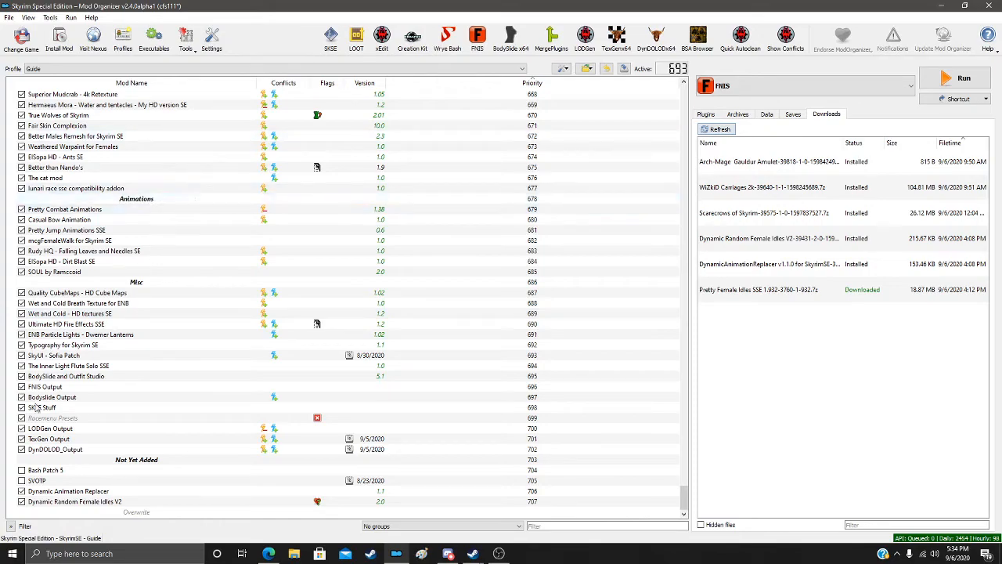
Step: Move Dynamic Animation Replacer and then Dynamic Random Female Idles V2 to the start of the Animations section in the mod list
drag(86, 495, 115, 208)
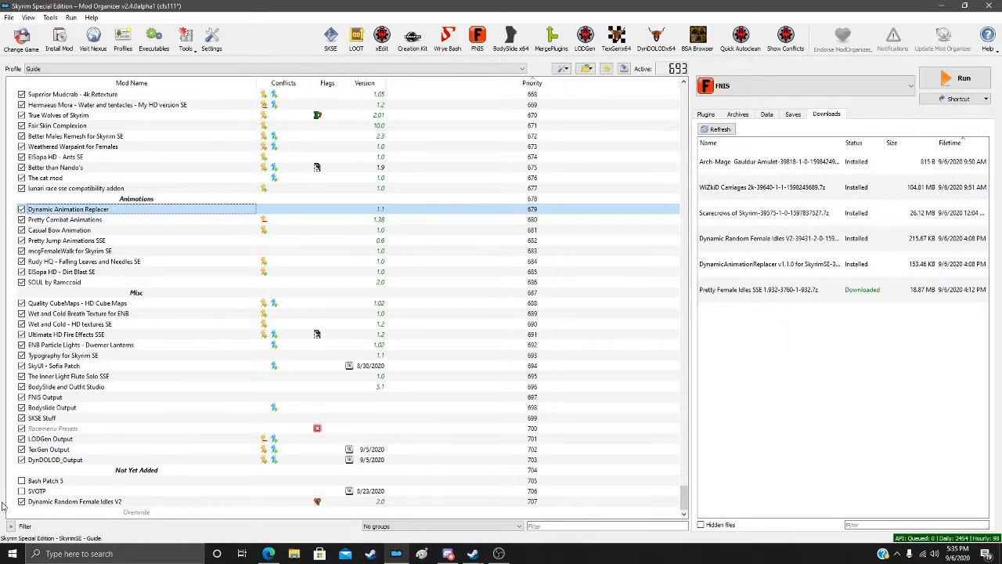
drag(71, 501, 78, 221)
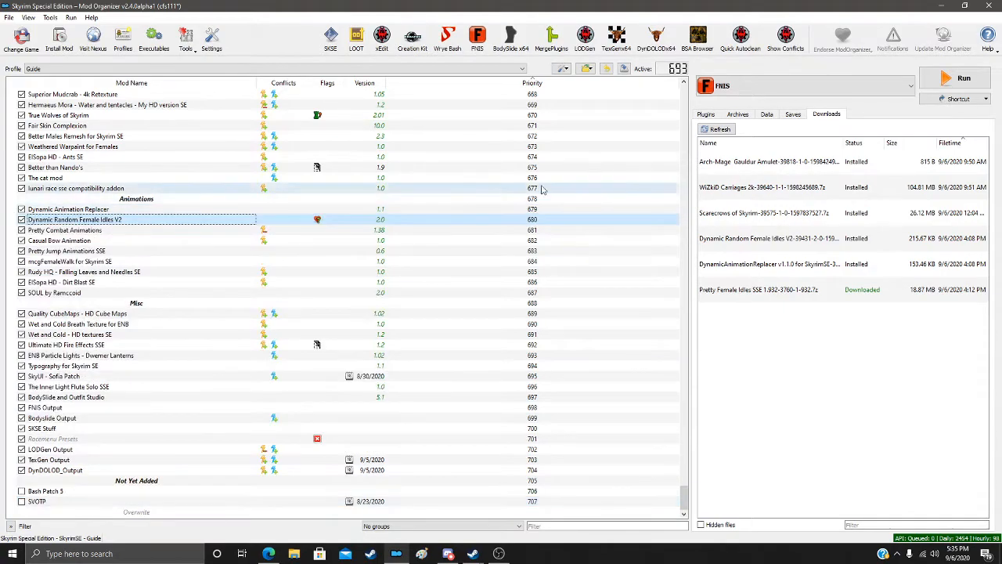